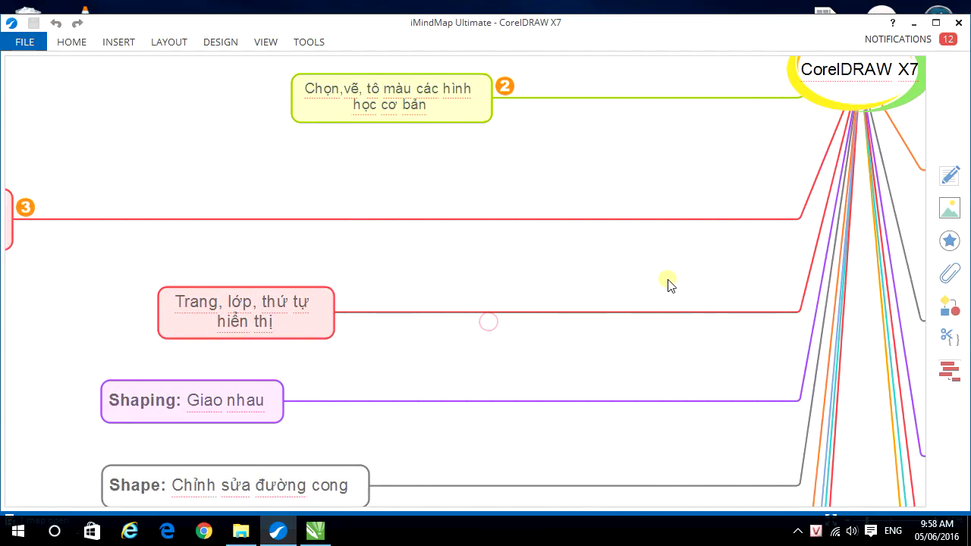
Switch from the mind map to CorelDRAW and bring the blank page of bai tap 01.cdr into view.
drag(465, 362, 509, 340)
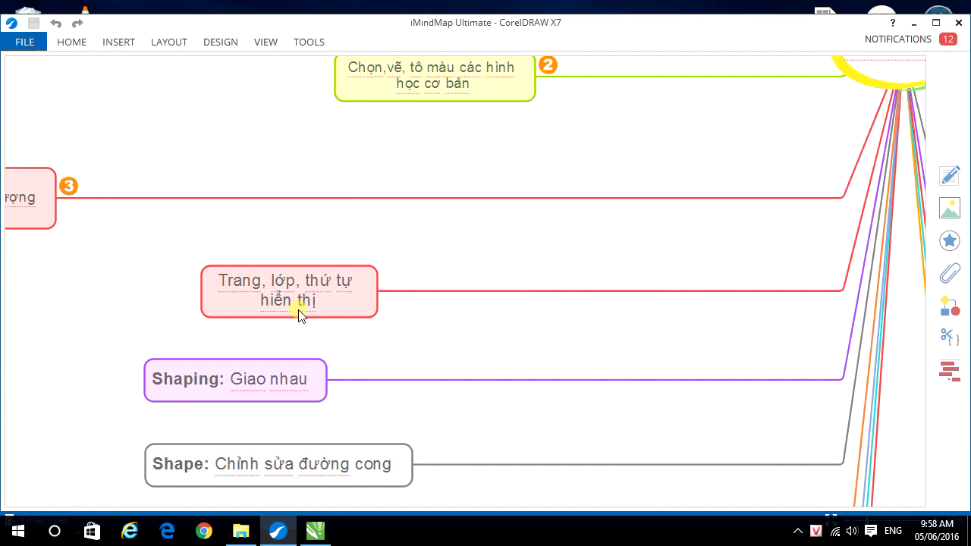
click(315, 531)
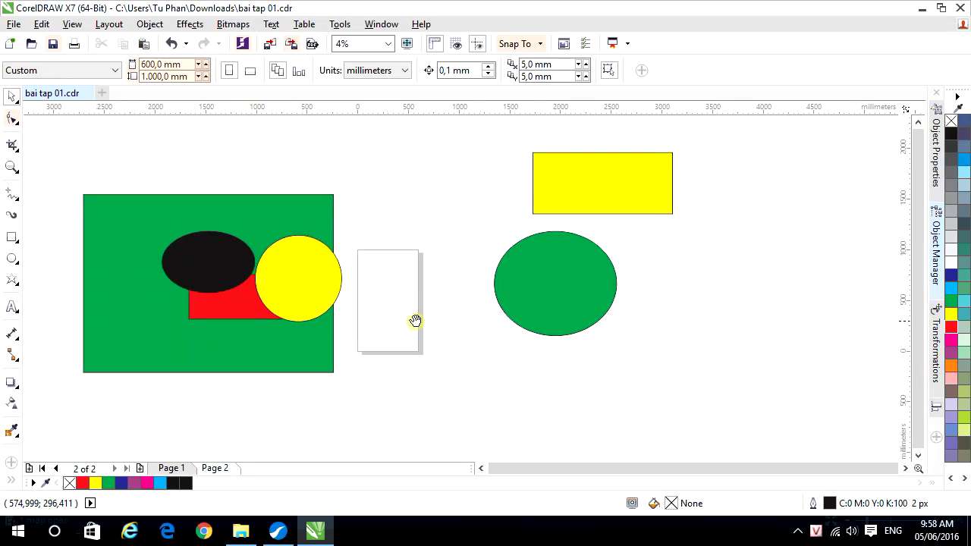
mouse_move(414, 321)
mouse_down()
mouse_move(438, 293)
mouse_move(440, 319)
mouse_up()
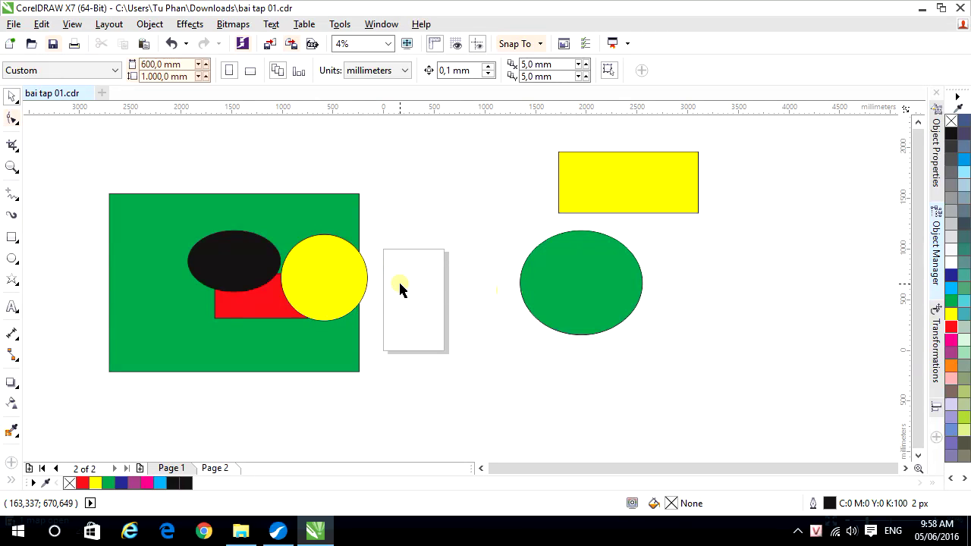
drag(405, 336, 421, 309)
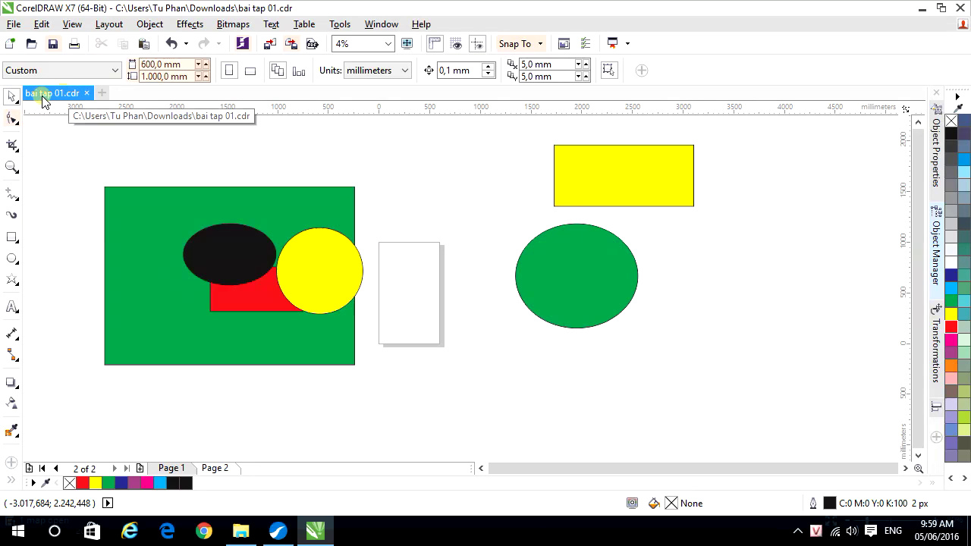
Create a new document named "file mới" with the default custom 600 x 1000 mm page.
click(103, 93)
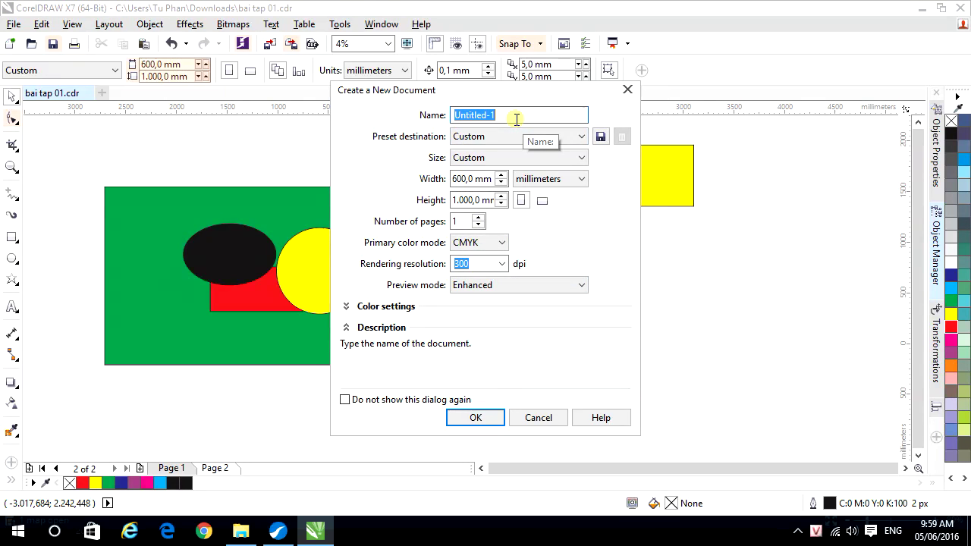
text(file mới)
click(476, 417)
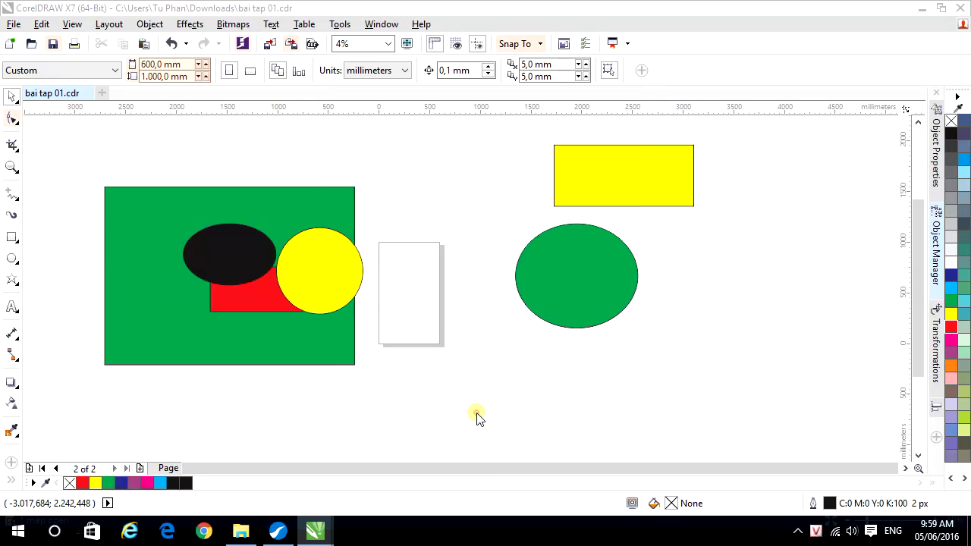
Switch back and forth between the open documents bai tap 01.cdr and file mới, ending on bai tap 01.cdr.
click(57, 94)
click(118, 94)
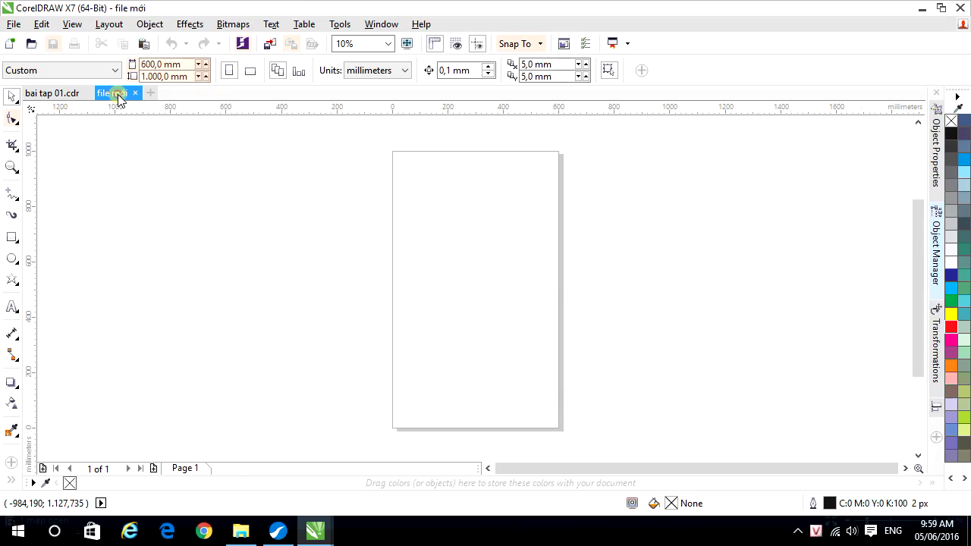
click(79, 98)
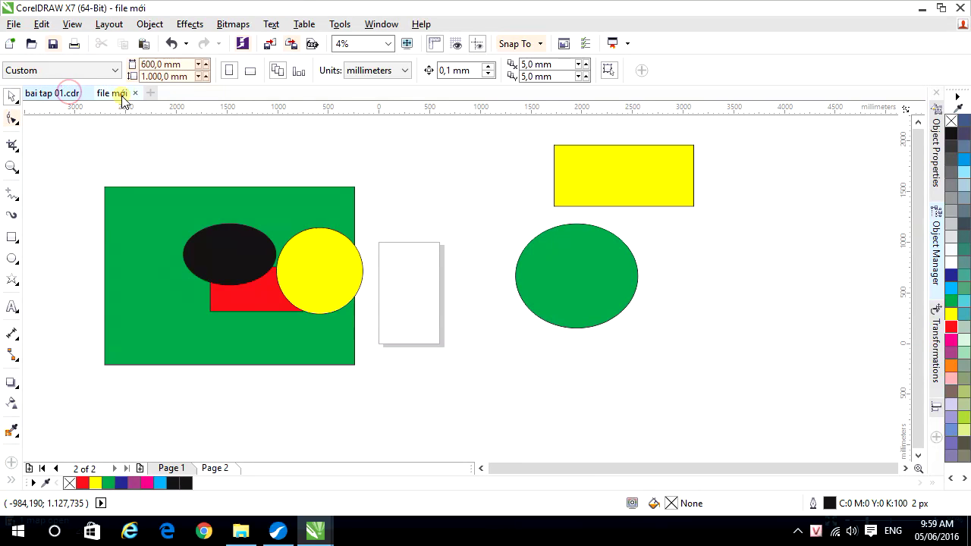
click(123, 97)
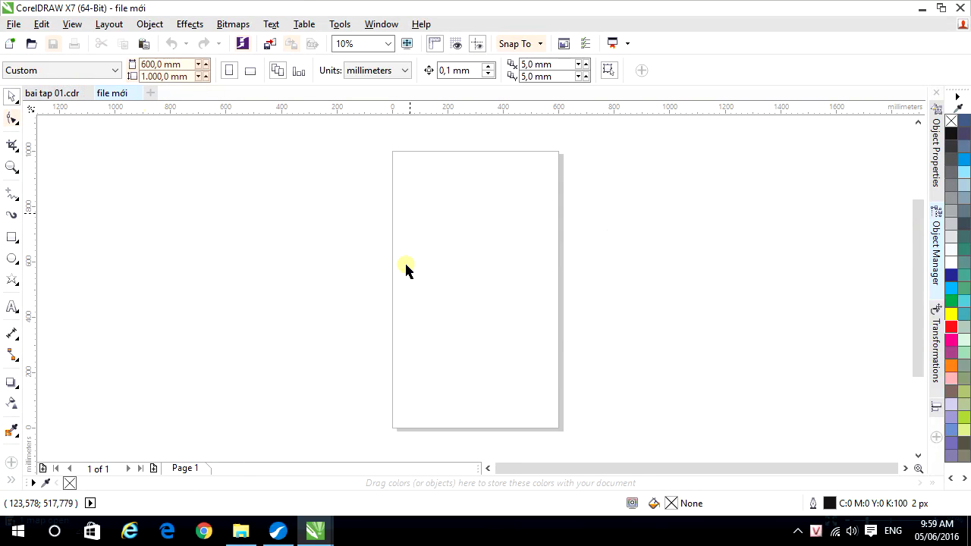
click(62, 104)
click(64, 95)
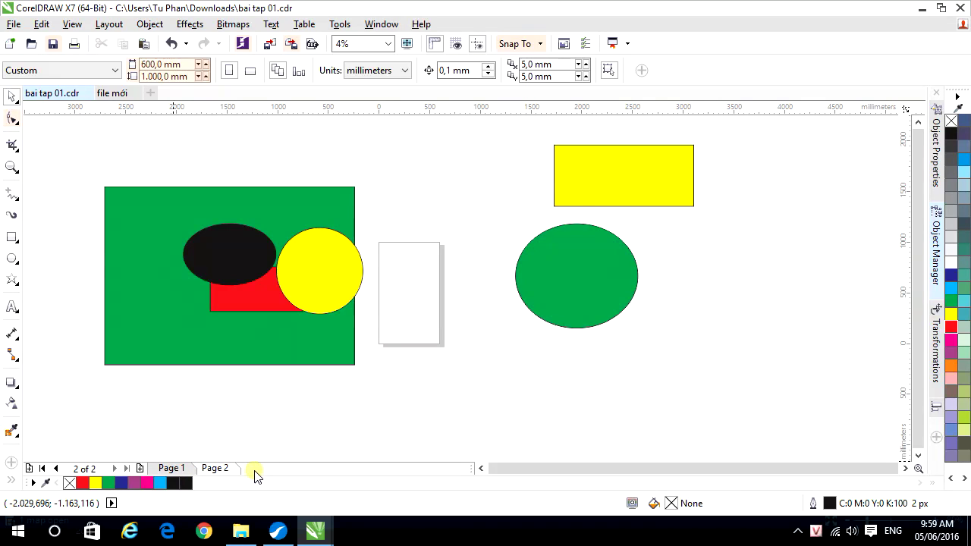
Compare the contents of Page 1 and Page 2 in bai tap 01.cdr, ending on Page 1.
click(171, 468)
click(215, 468)
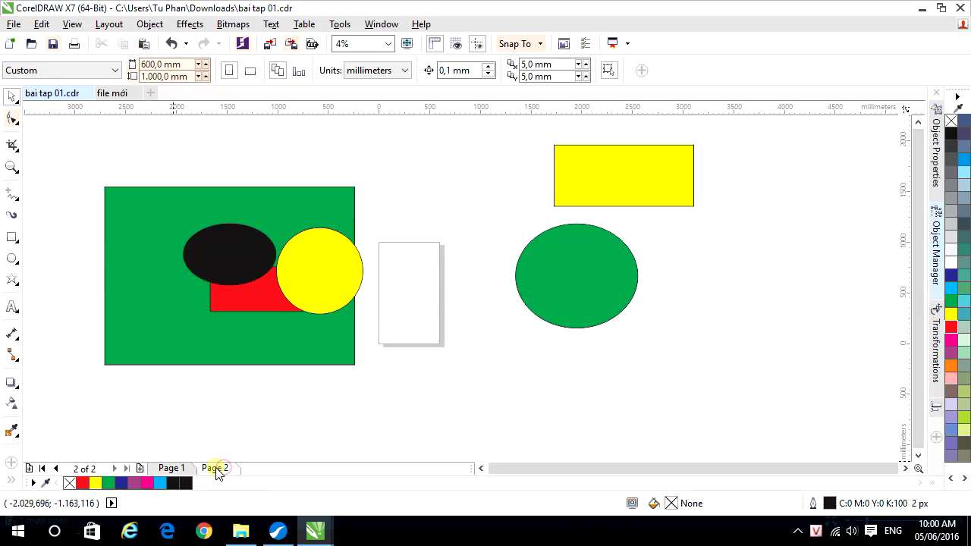
click(172, 468)
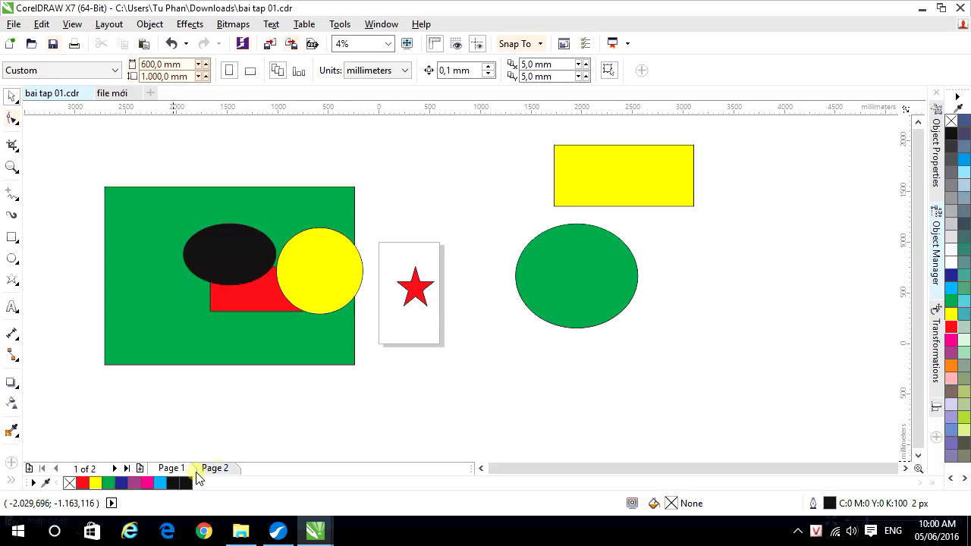
click(222, 468)
click(174, 469)
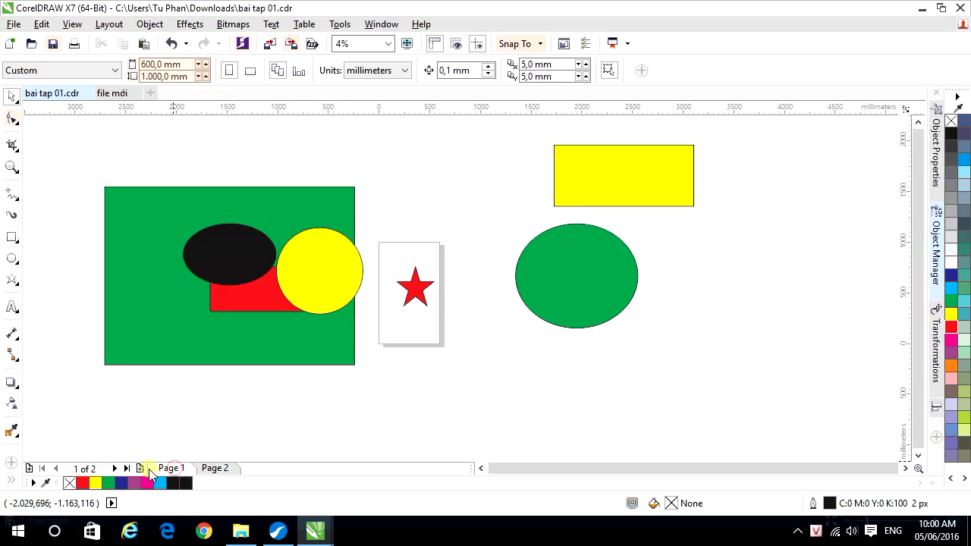
Add a third page to the document, view Page 1 again and go to Page 2.
click(140, 468)
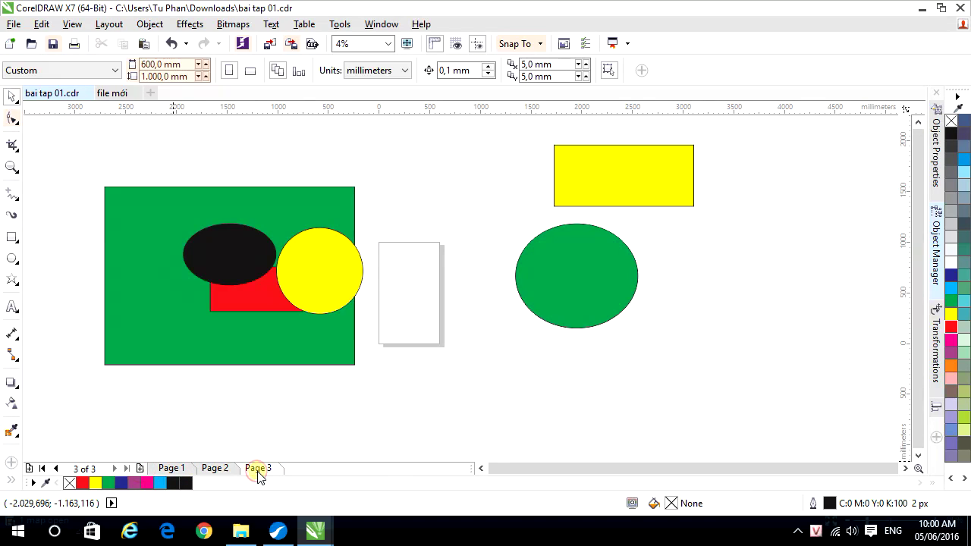
click(217, 469)
click(170, 468)
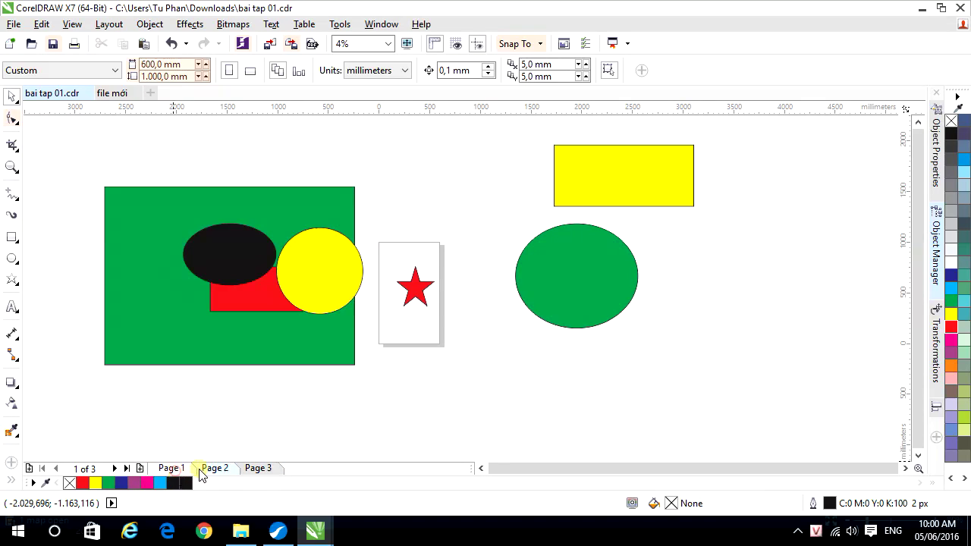
click(220, 468)
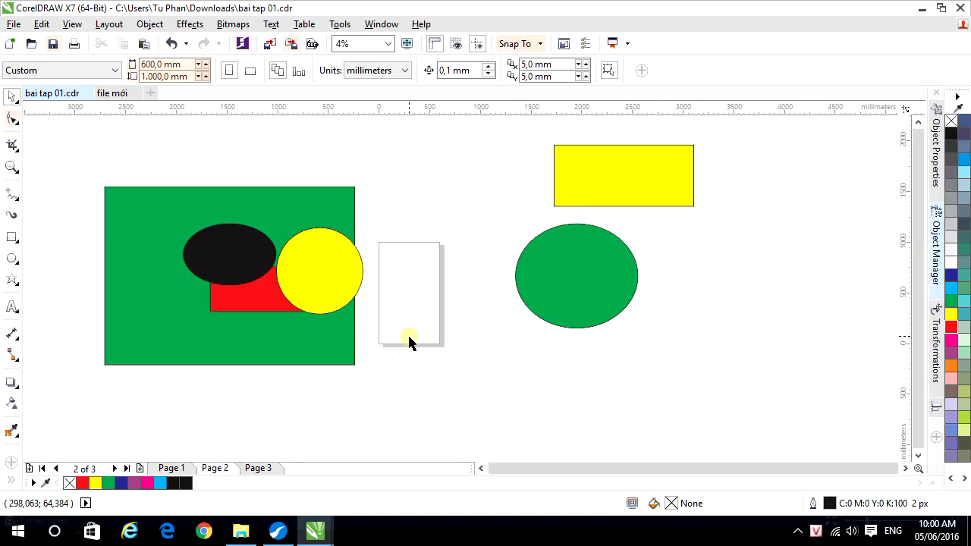
Move the red star on Page 1 up to about X 329 mm, Y 755 mm and deselect it.
scroll(413, 328, up, 2)
scroll(430, 311, down, 1)
drag(406, 276, 375, 341)
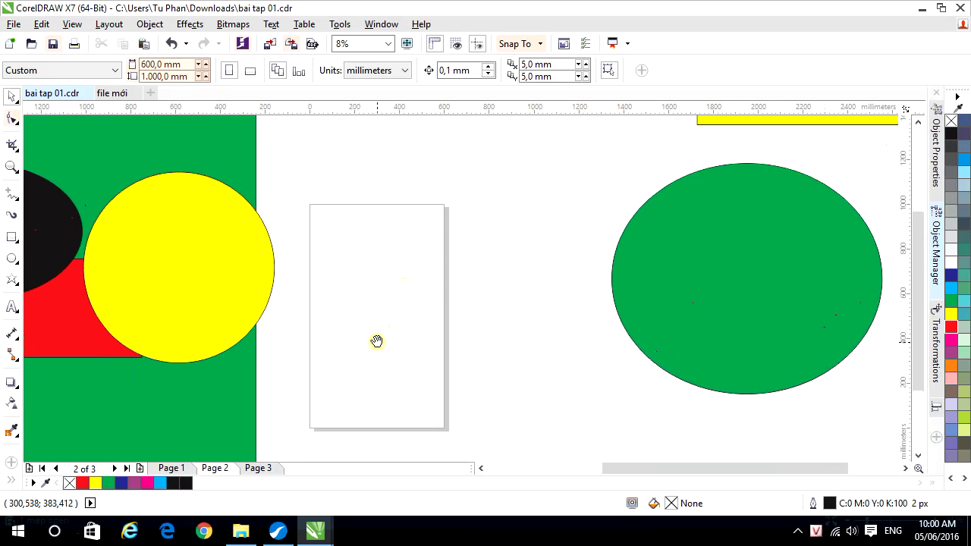
click(180, 469)
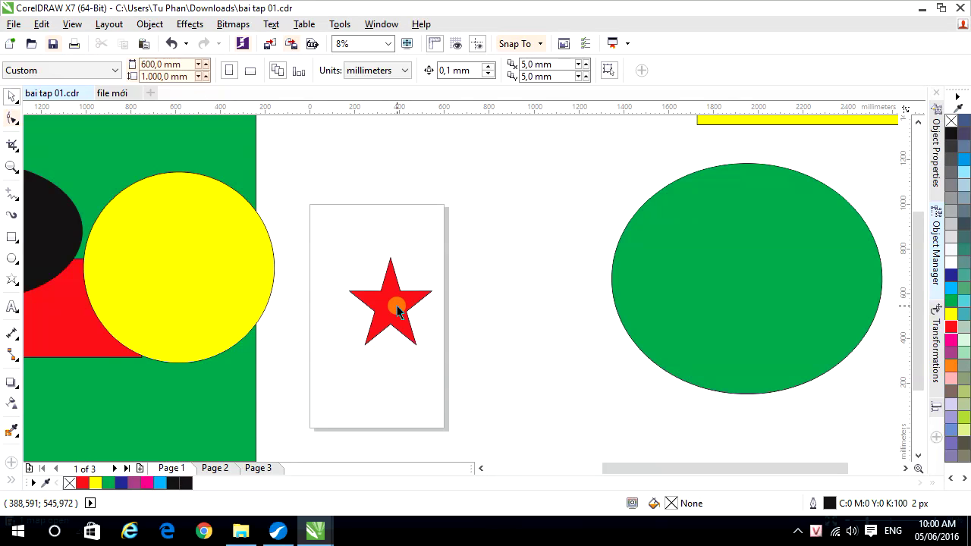
drag(396, 305, 389, 264)
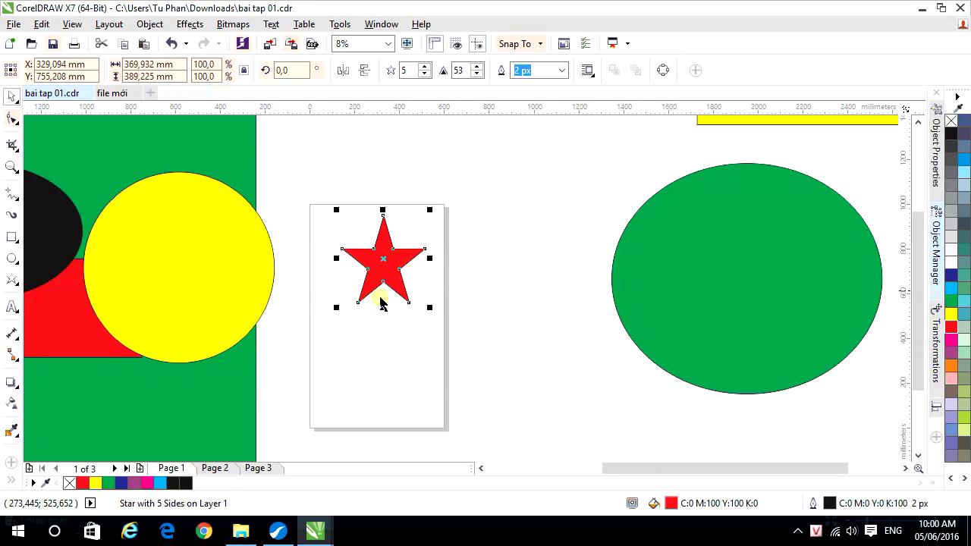
click(397, 342)
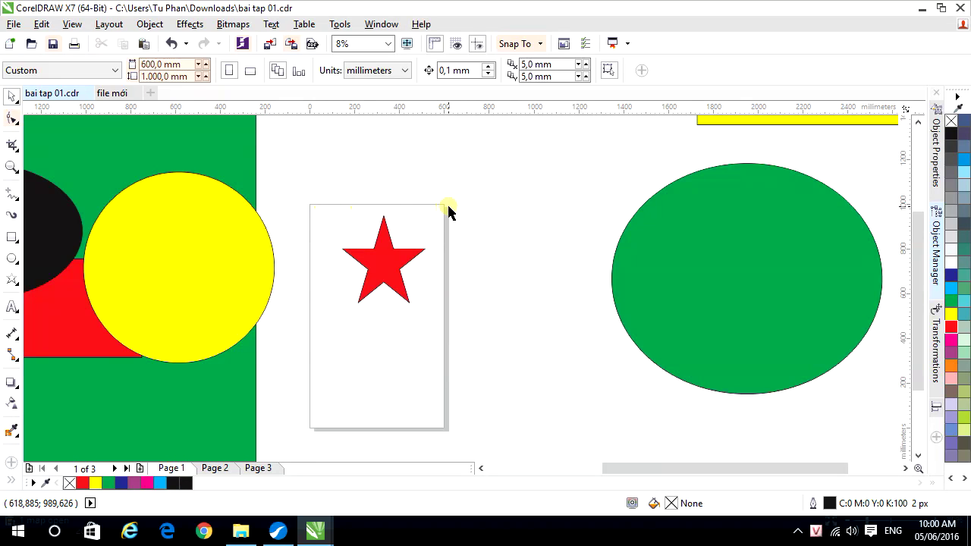
Shift the red star on Page 1 sideways to about X 264 mm, Y 763 mm.
scroll(430, 210, up, 2)
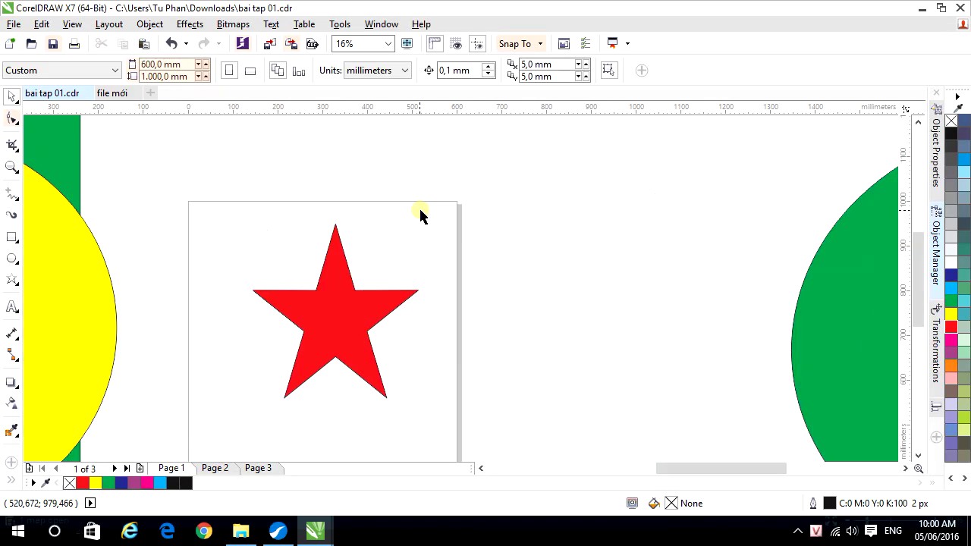
scroll(425, 227, down, 1)
scroll(212, 165, down, 2)
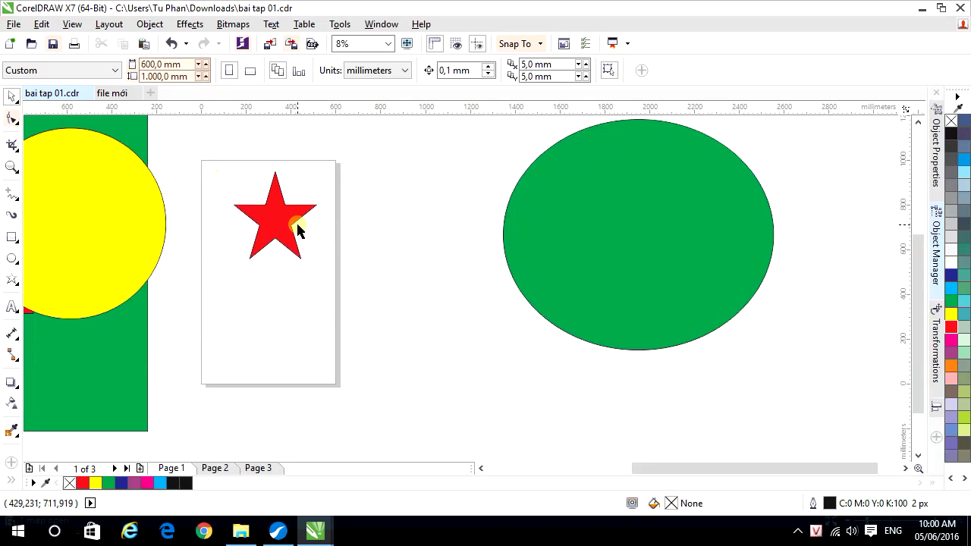
scroll(294, 254, up, 2)
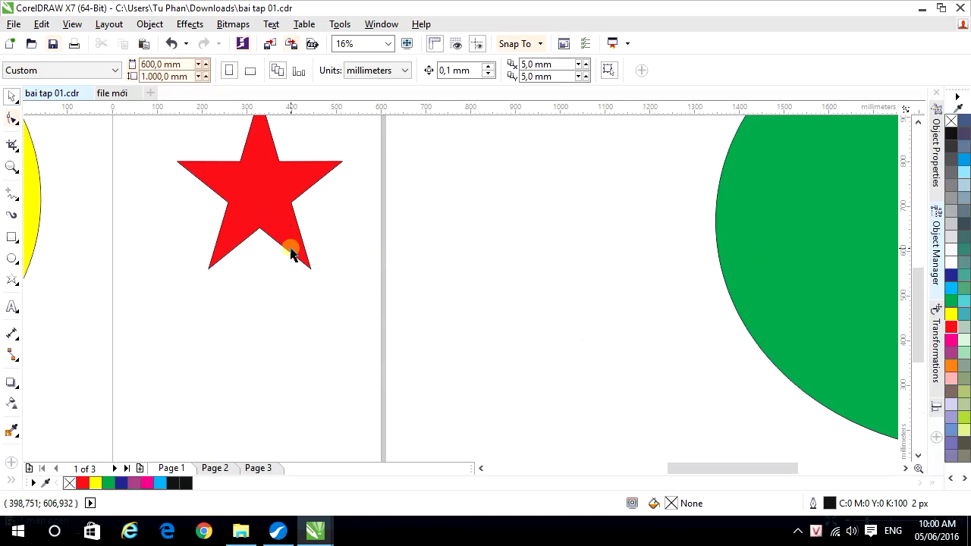
scroll(278, 255, down, 2)
scroll(296, 300, up, 2)
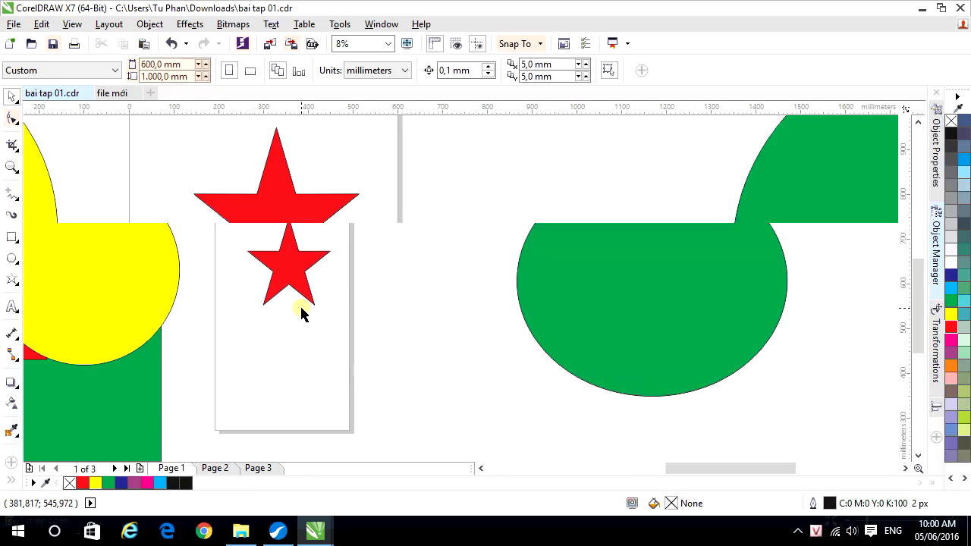
scroll(288, 304, down, 2)
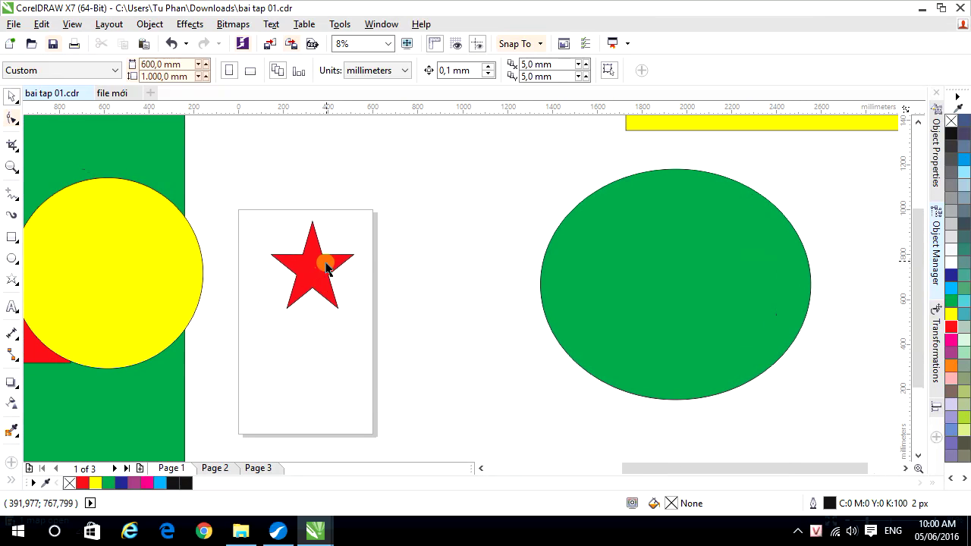
mouse_move(311, 270)
mouse_down()
mouse_move(304, 302)
mouse_move(325, 288)
mouse_move(311, 272)
mouse_up()
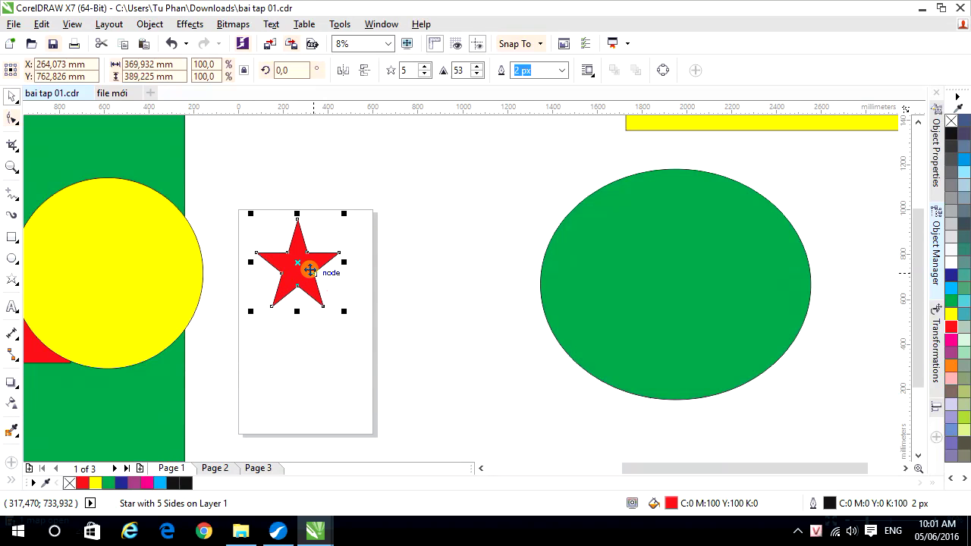
Move the large green ellipse closer to the page, to about X 1291 mm, Y 718 mm, and deselect it.
drag(569, 282, 431, 283)
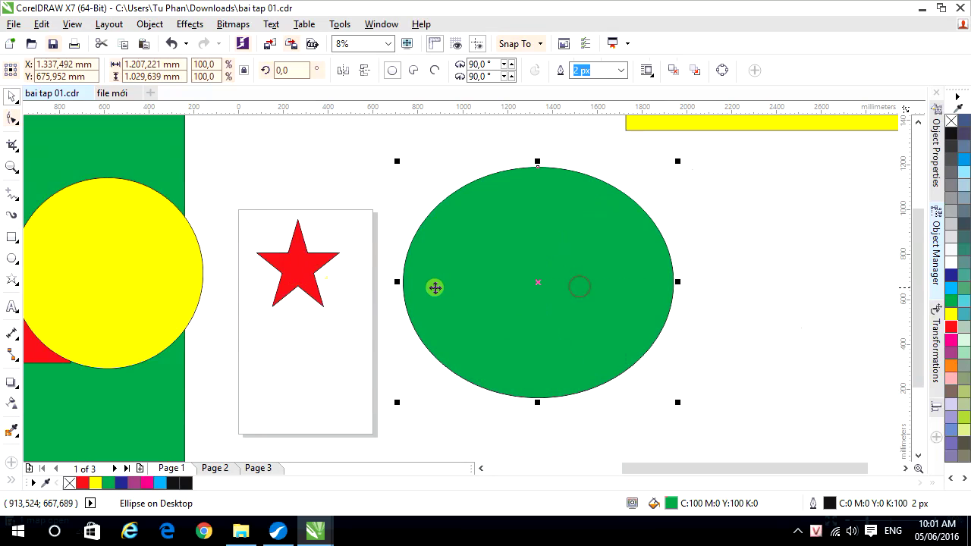
click(329, 356)
mouse_move(489, 303)
mouse_down()
mouse_move(497, 294)
mouse_move(451, 307)
mouse_move(490, 288)
mouse_up()
click(365, 328)
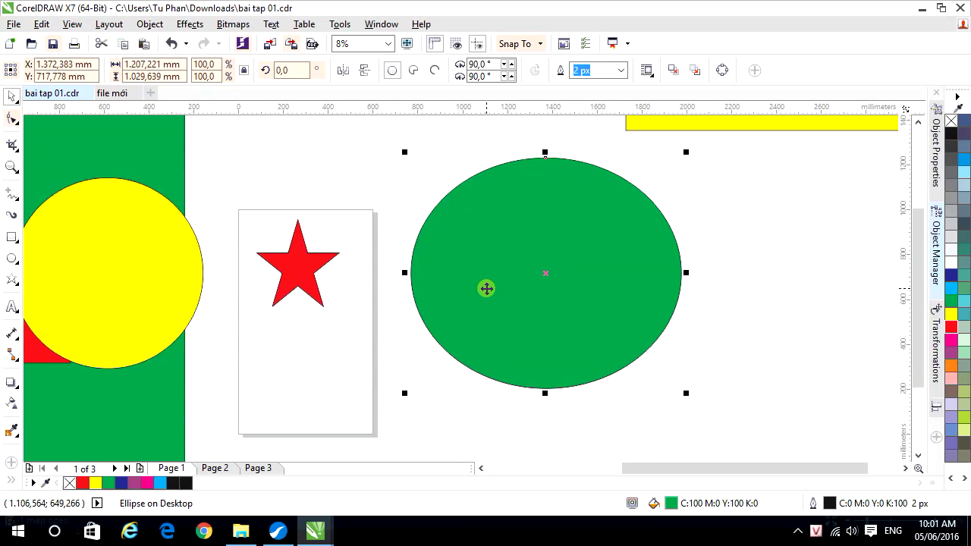
drag(505, 281, 487, 281)
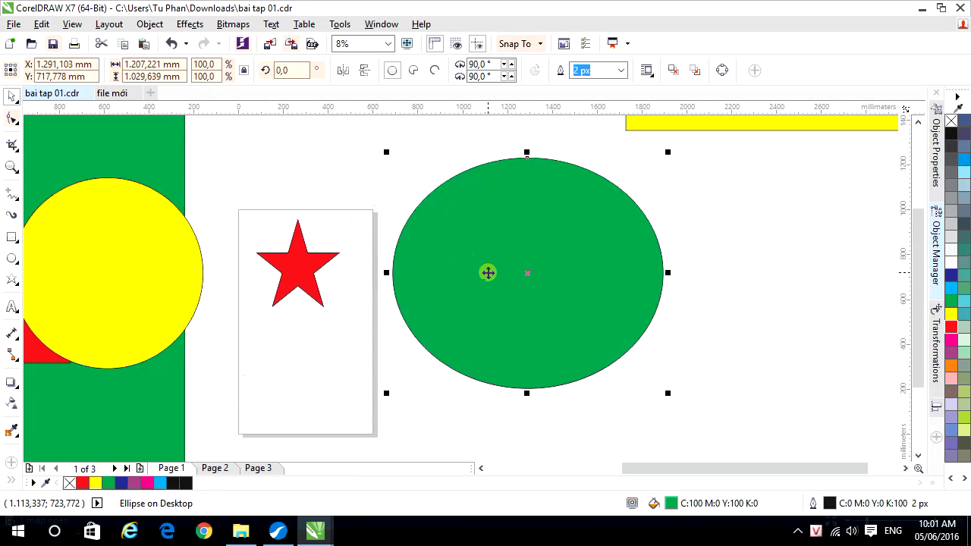
click(306, 326)
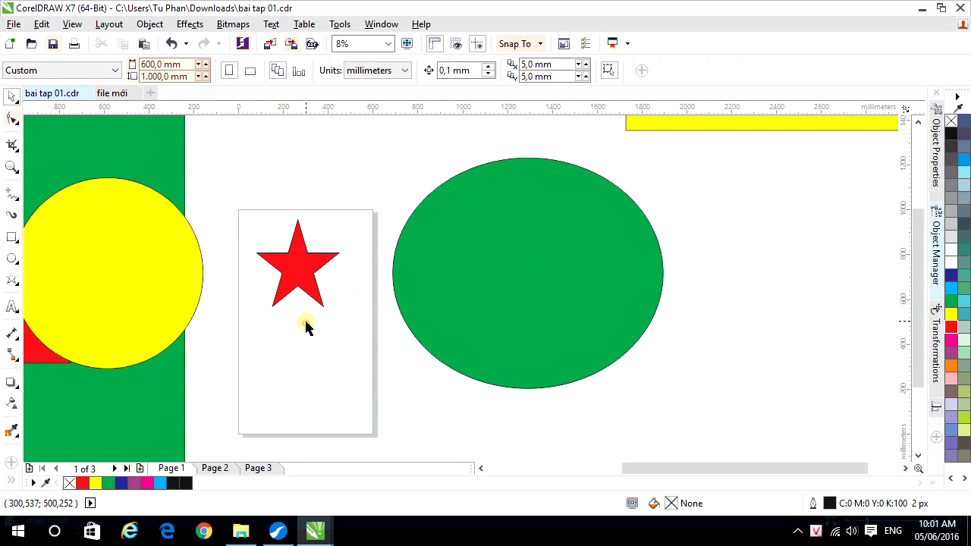
Select the red star on Page 1, go to Page 2 and select the green ellipse outside the page.
click(302, 268)
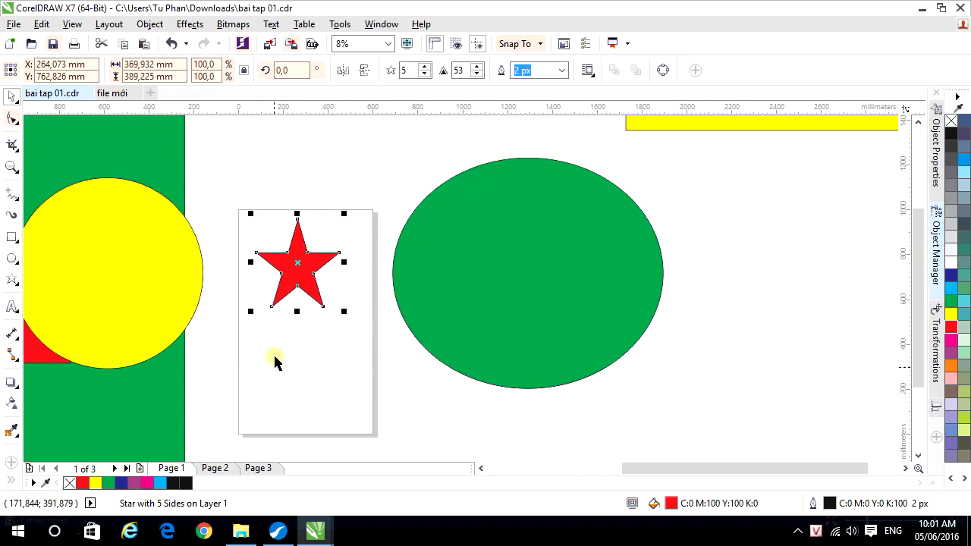
click(215, 470)
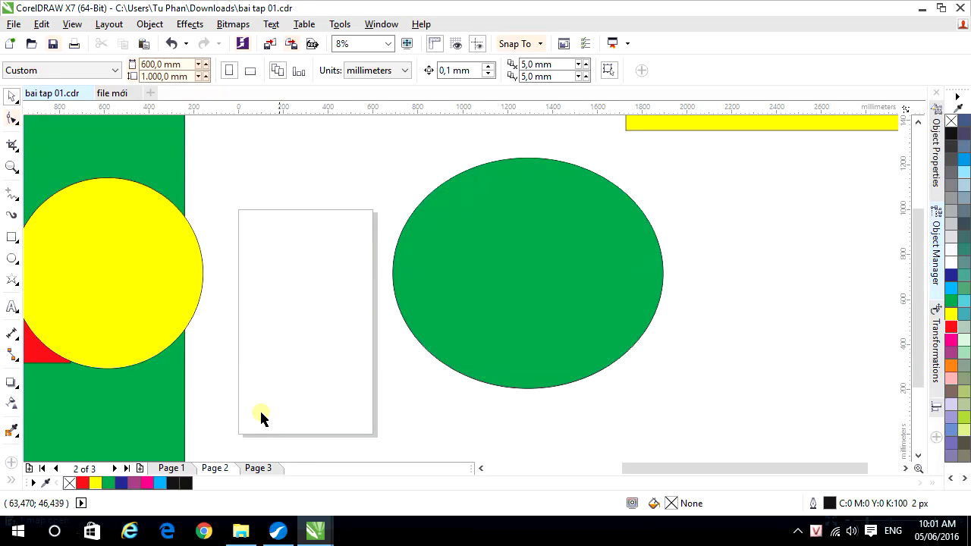
click(523, 275)
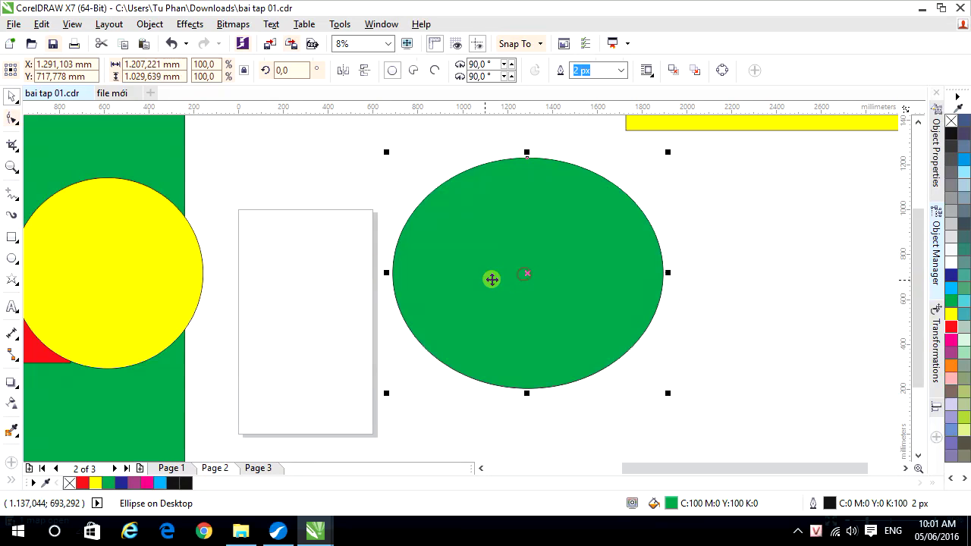
click(747, 282)
click(523, 287)
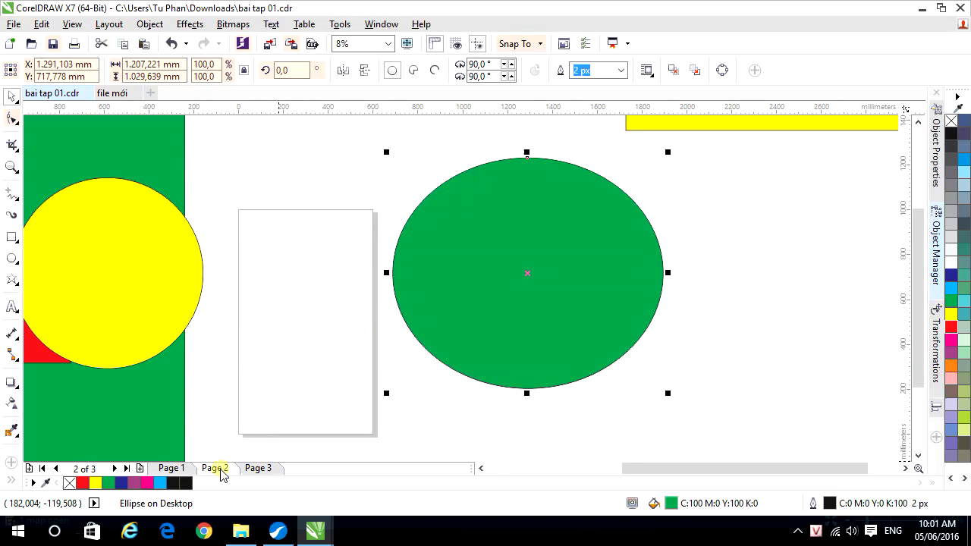
Draw a right-pointing block arrow about 366 by 295 mm on Page 2 and fill it with magenta.
click(13, 285)
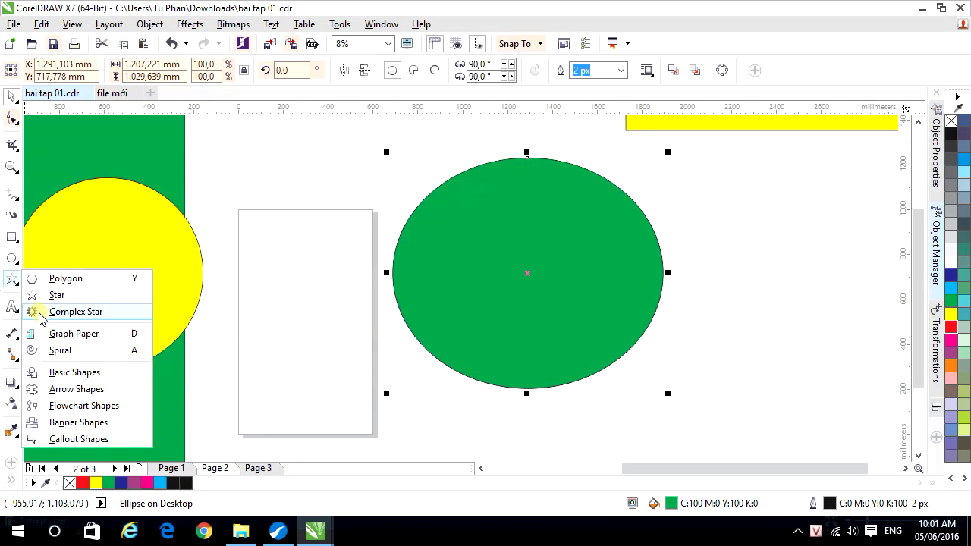
click(47, 389)
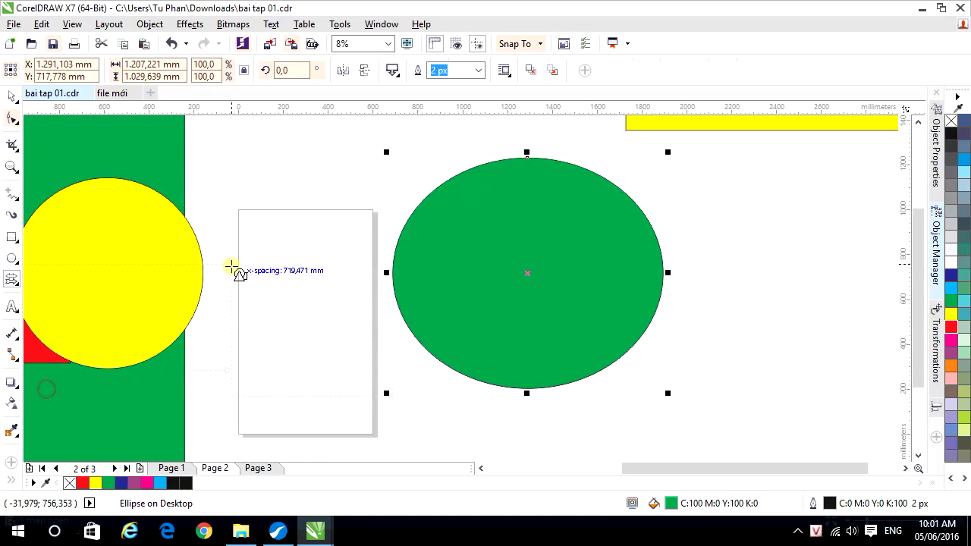
click(393, 71)
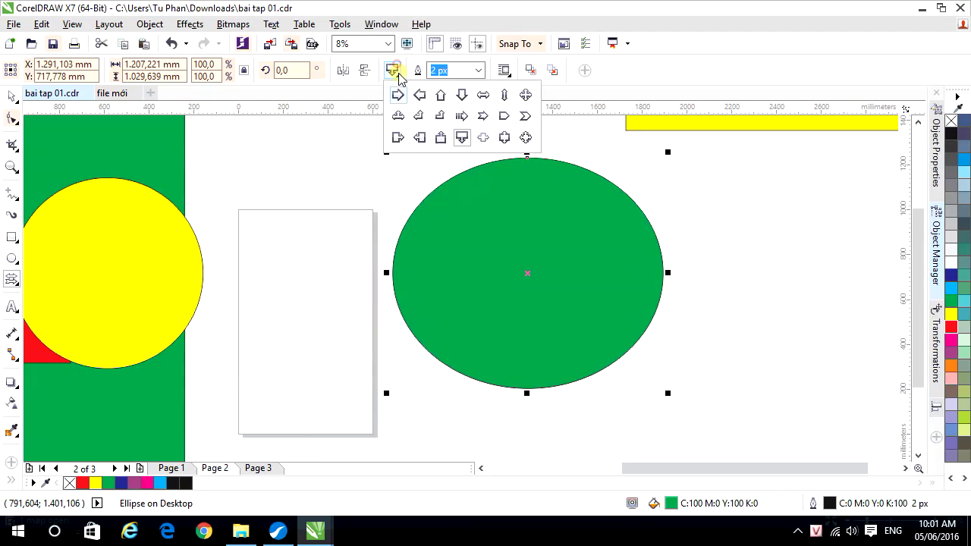
click(397, 95)
drag(268, 276, 356, 343)
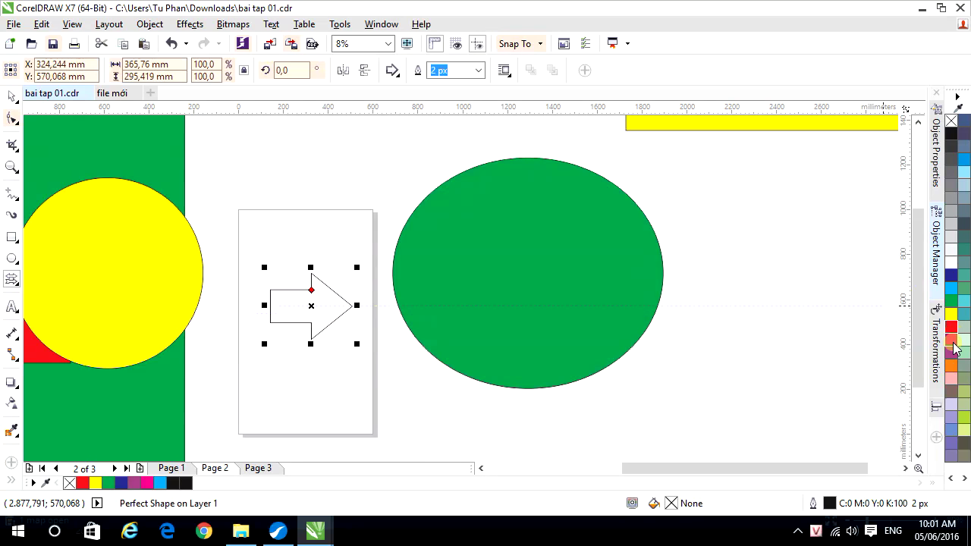
click(952, 342)
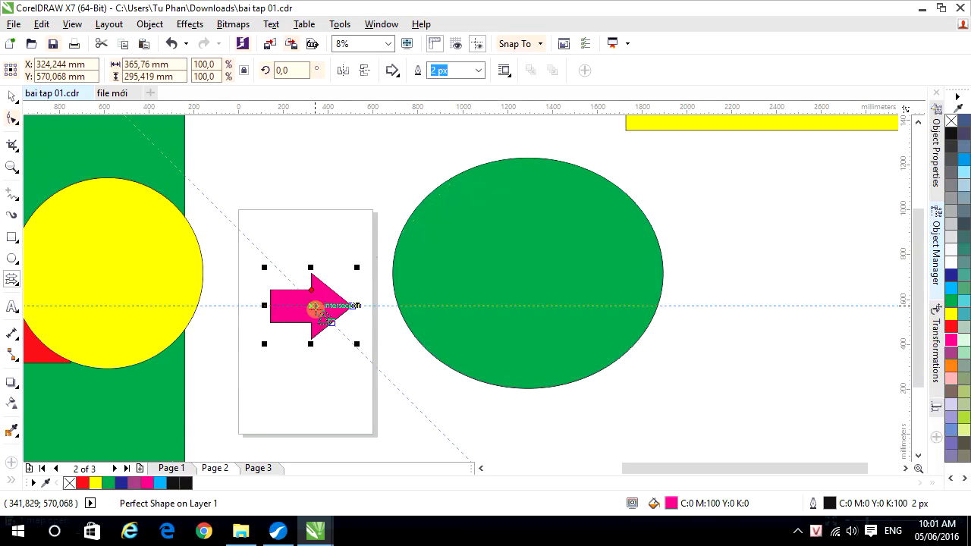
scroll(317, 279, up, 1)
scroll(329, 280, down, 1)
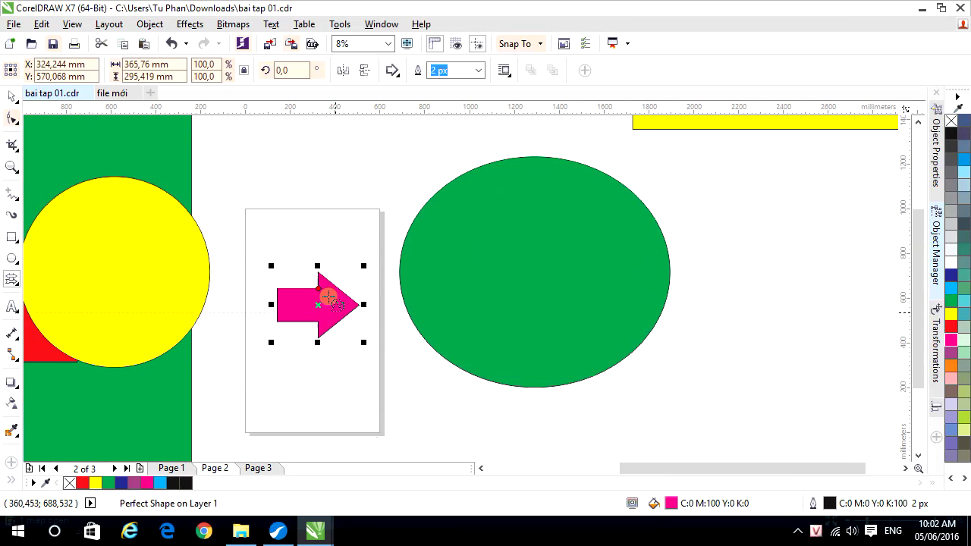
scroll(329, 297, down, 1)
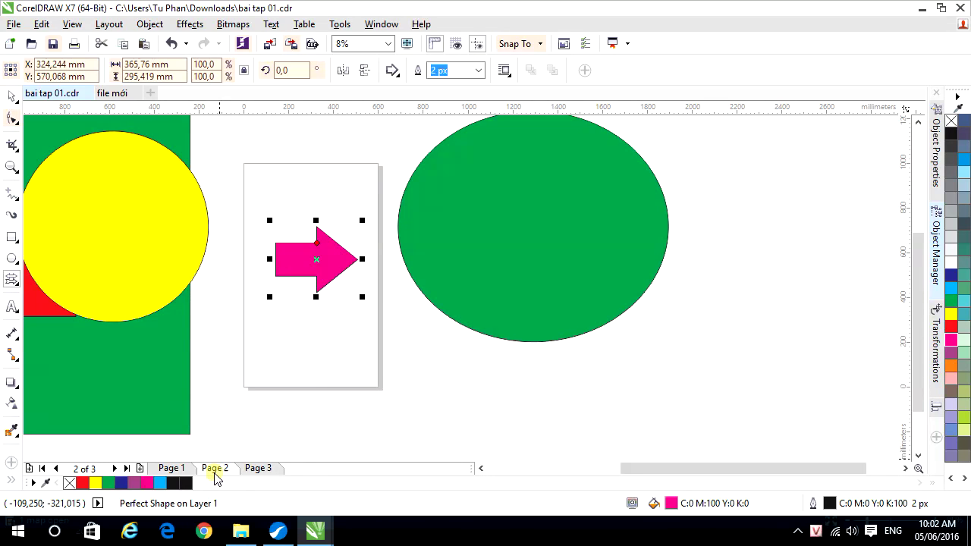
View Page 1, Page 2 and Page 3 in turn to compare which objects each page holds.
click(170, 468)
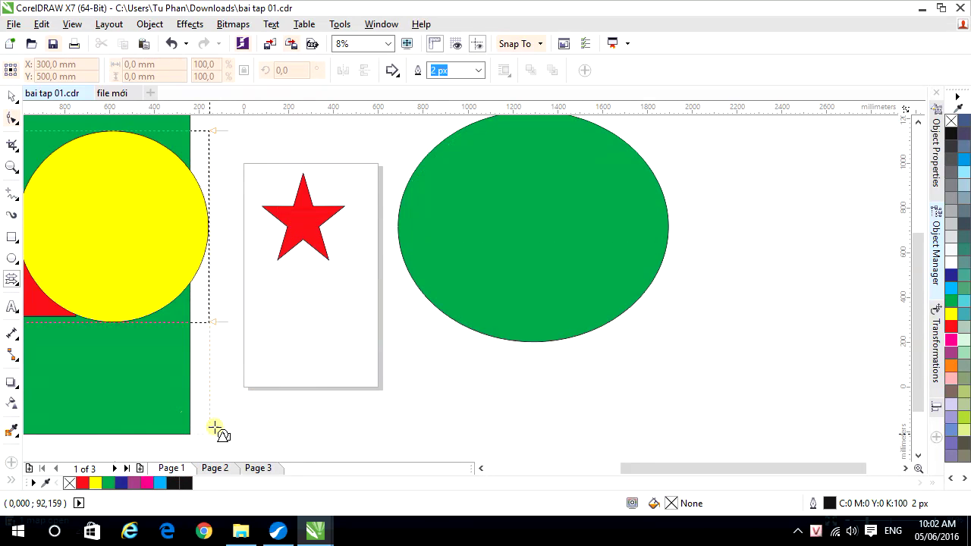
click(215, 468)
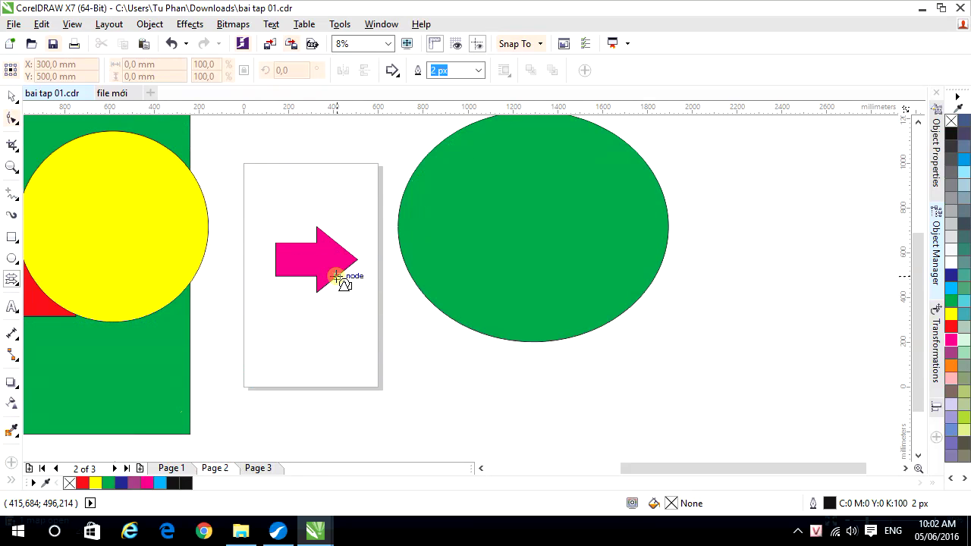
click(258, 468)
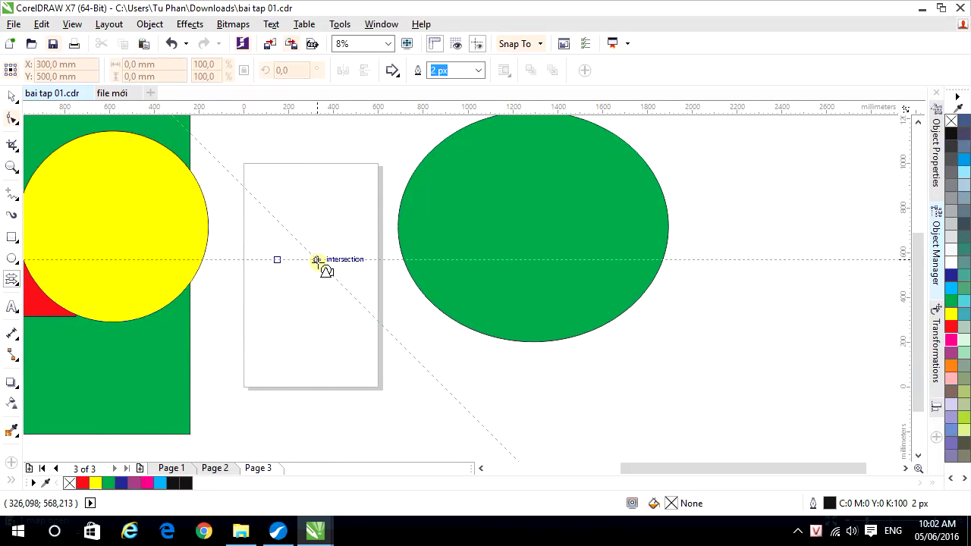
Add a new page after Page 3 and inspect its page area and surroundings.
click(140, 469)
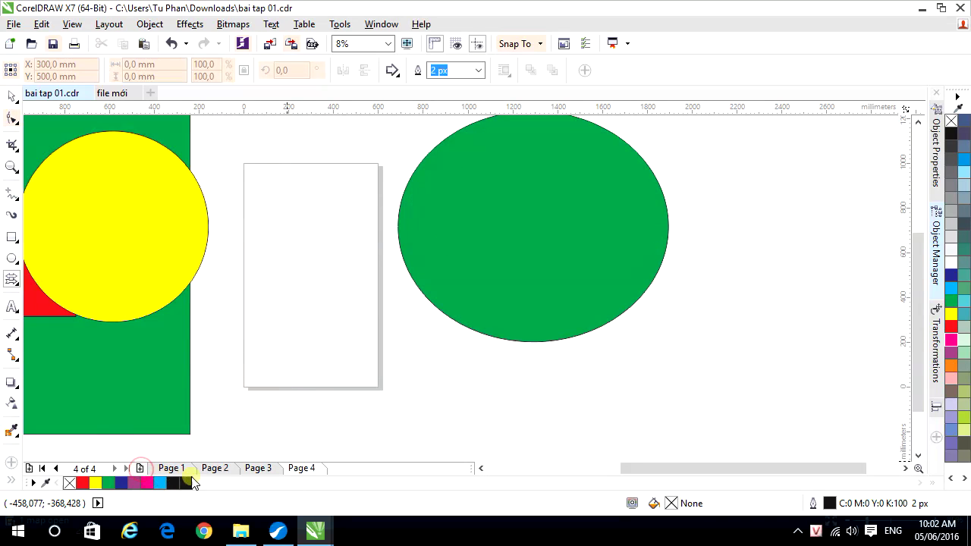
click(271, 470)
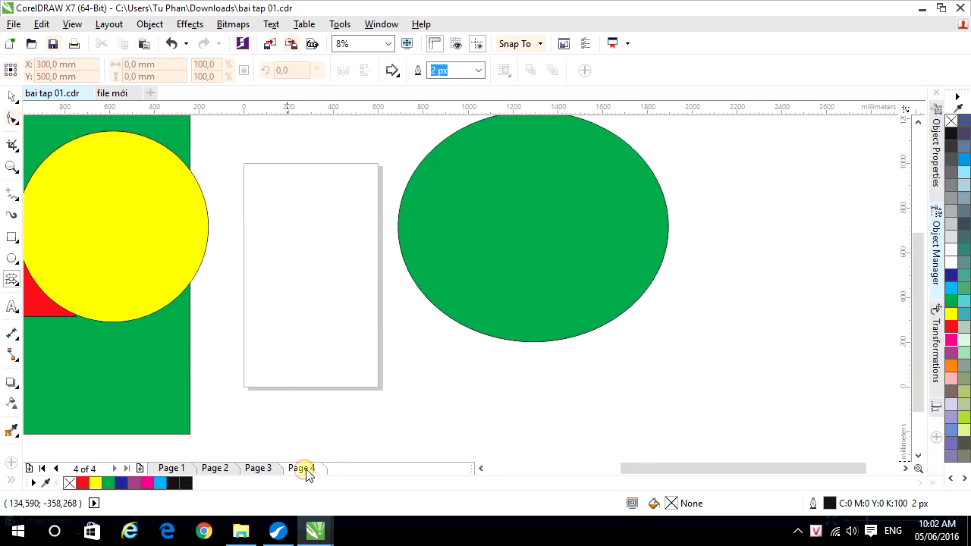
click(301, 469)
scroll(303, 279, up, 1)
scroll(256, 330, down, 1)
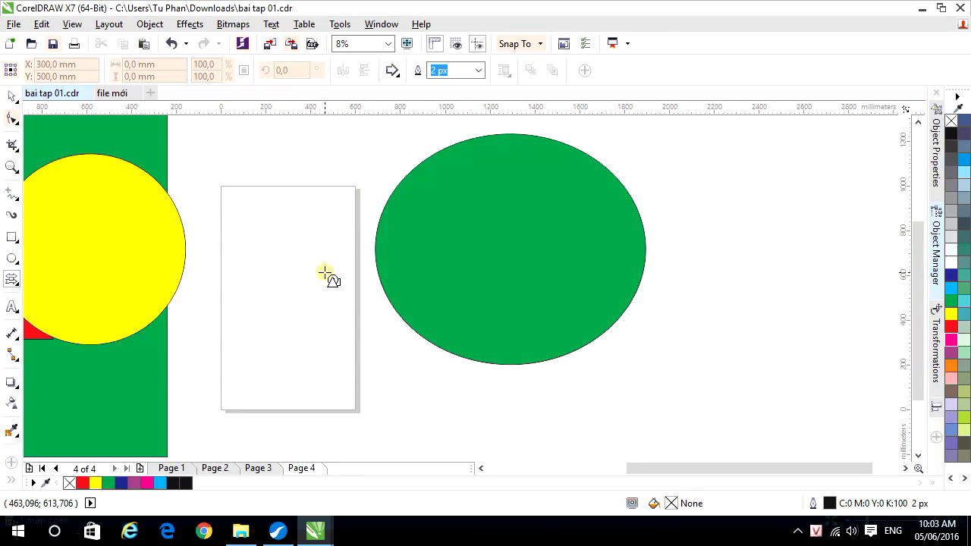
Turn the Object Manager docker off and back on so the document's pages and layers are listed.
click(379, 26)
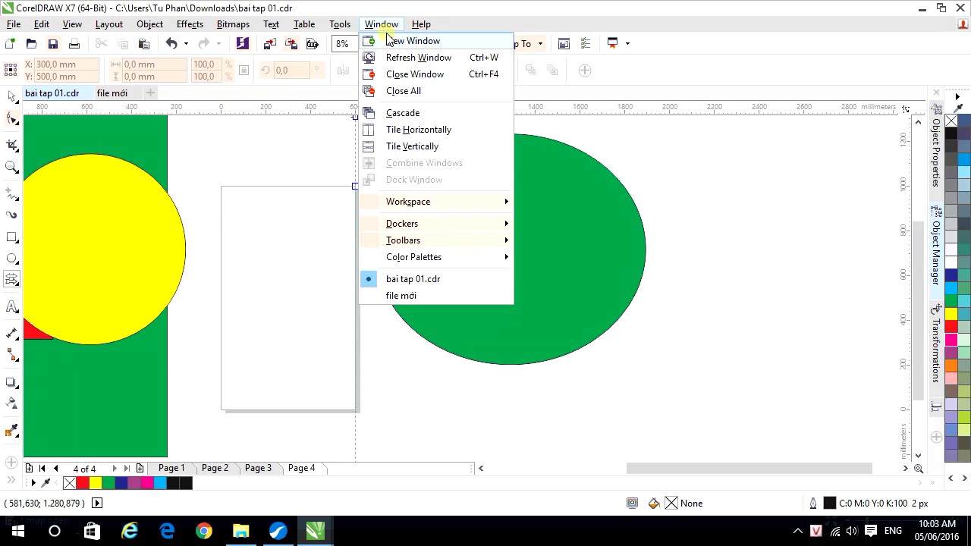
mouse_move(429, 226)
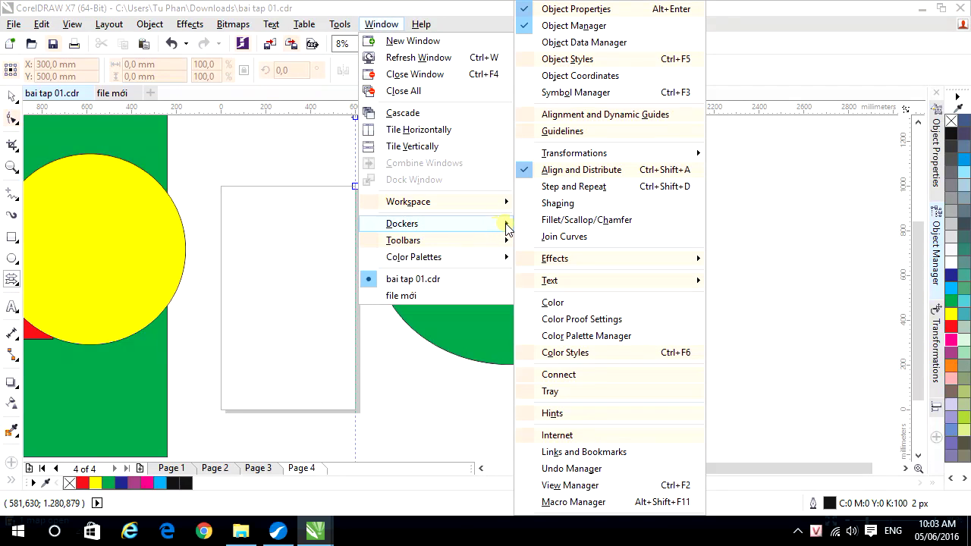
click(522, 30)
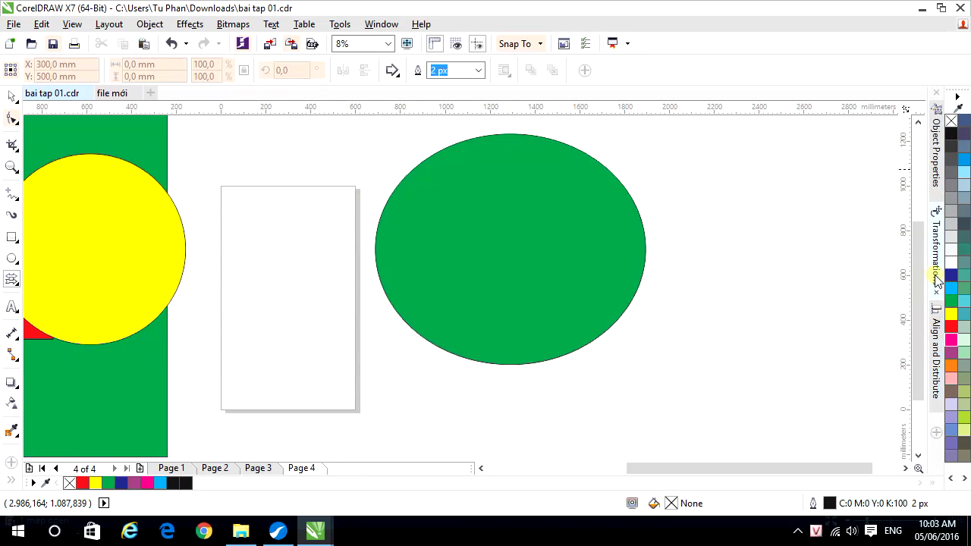
click(383, 27)
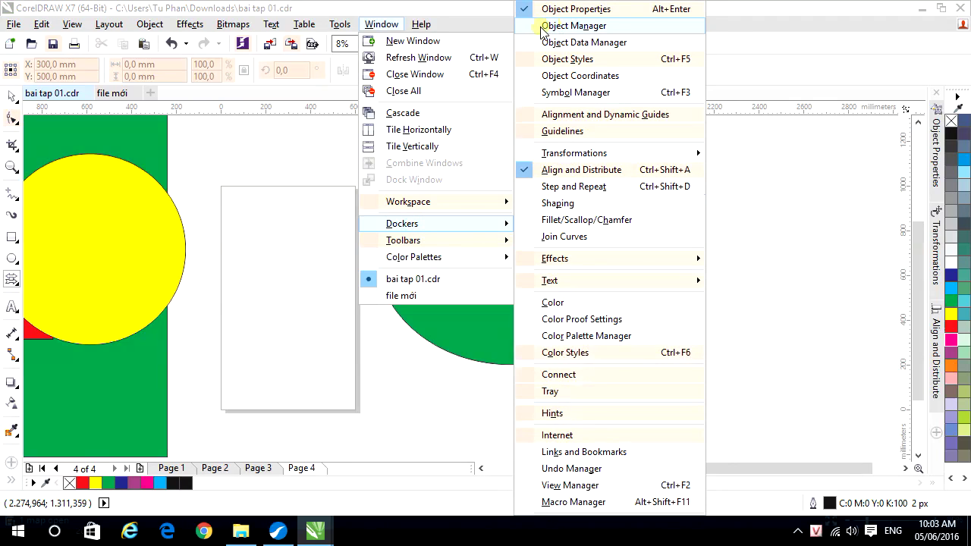
click(589, 25)
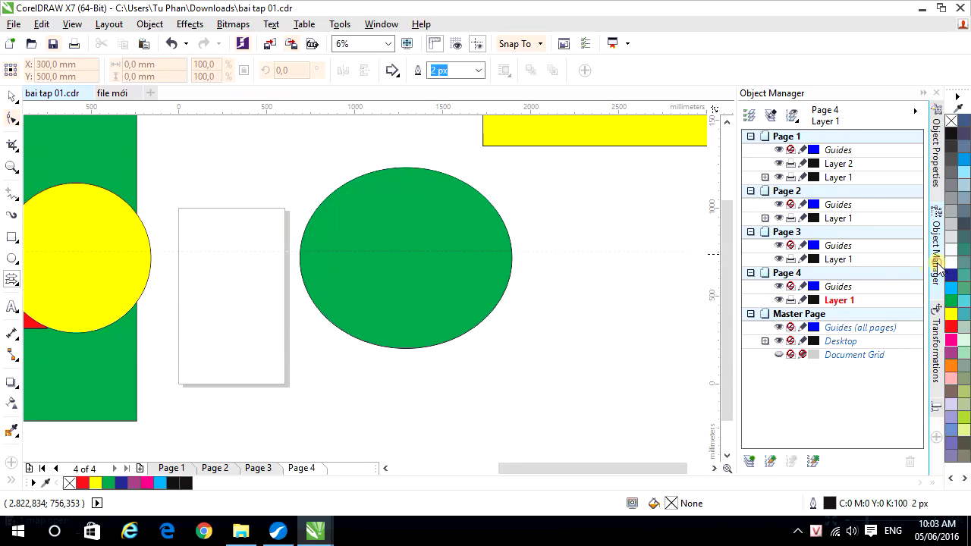
Delete Page 4, Page 3 and Page 2 from the document, leaving only Page 1.
right_click(302, 470)
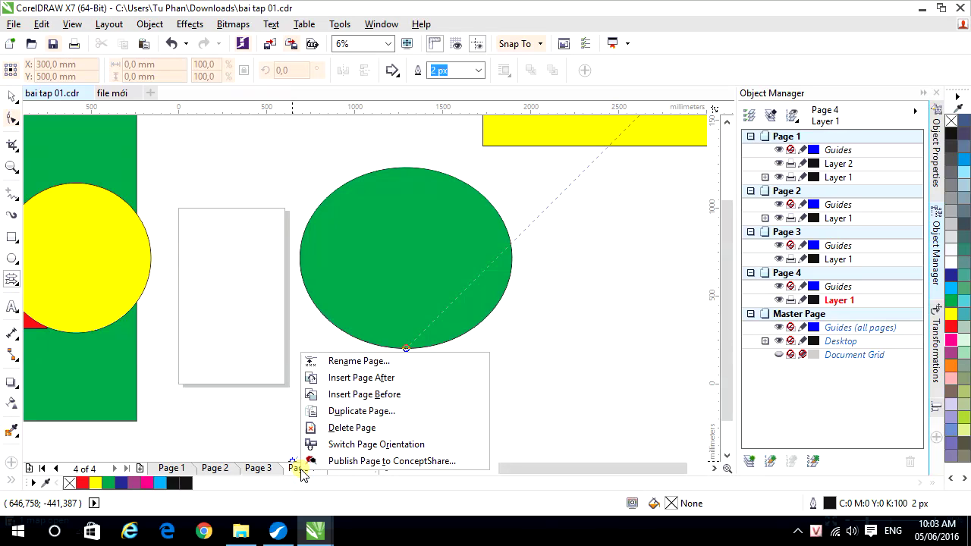
click(343, 429)
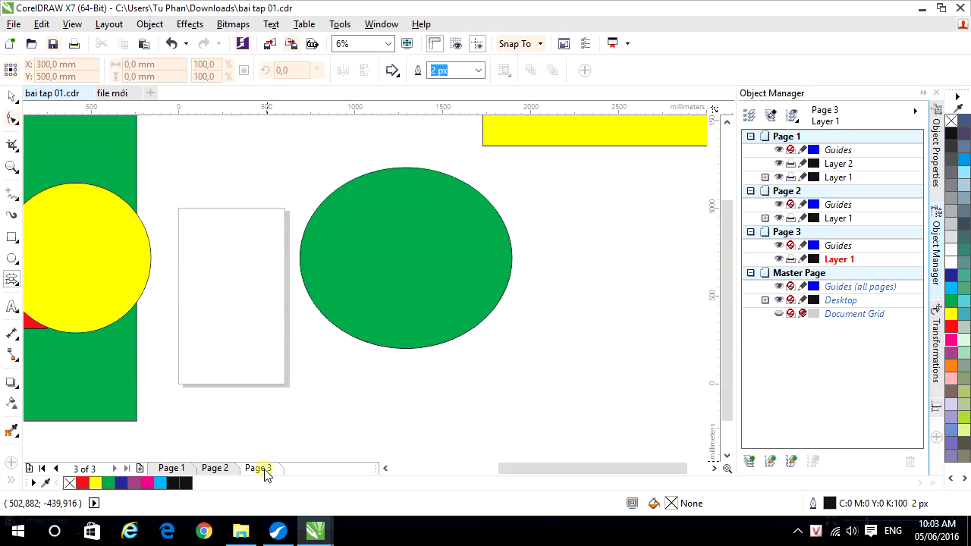
right_click(267, 470)
click(311, 427)
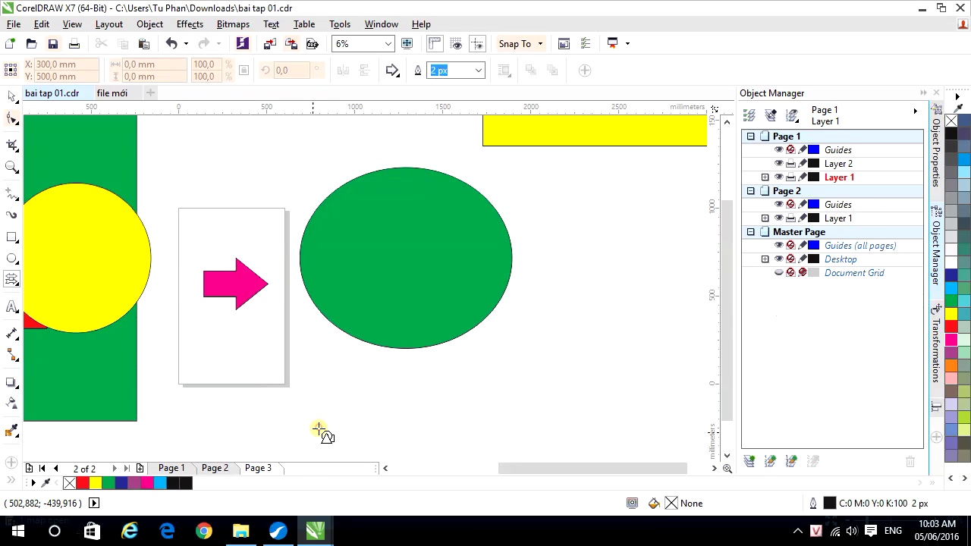
right_click(228, 471)
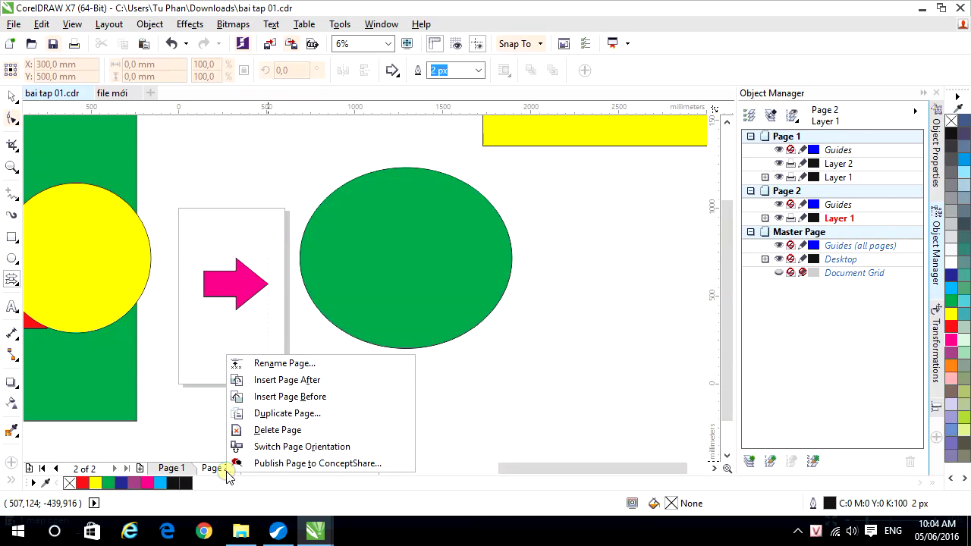
click(279, 430)
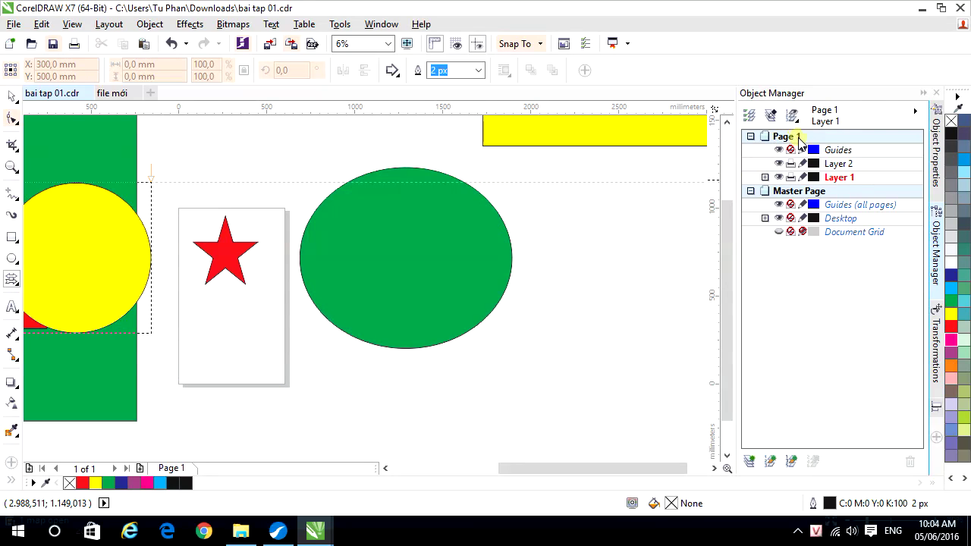
Examine the objects in the Master Page's Desktop layer, collapse the layer and switch to the Pick tool.
click(764, 218)
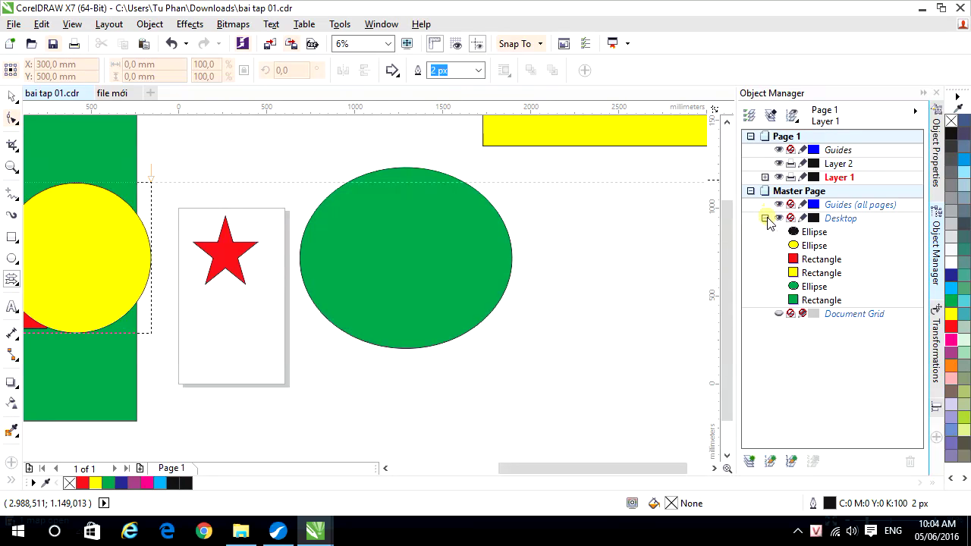
click(764, 219)
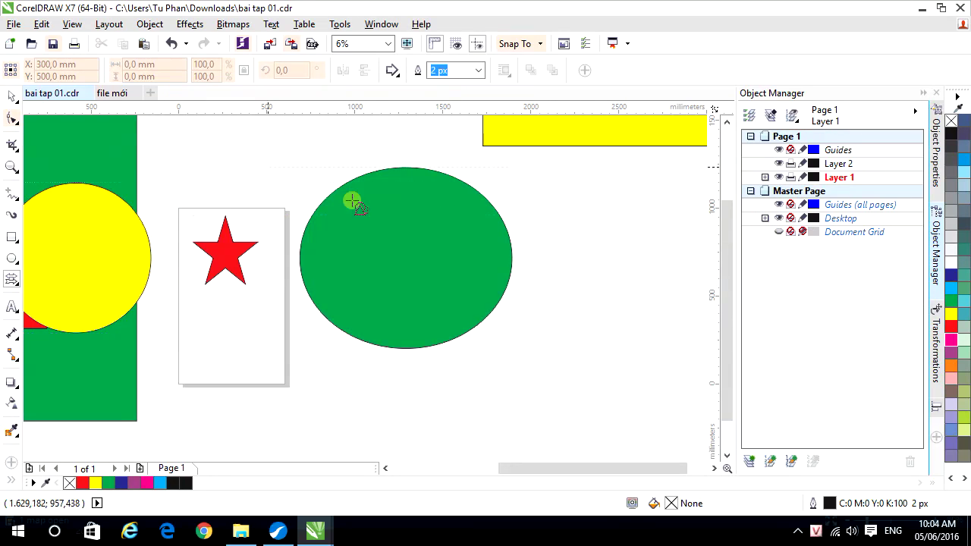
click(11, 96)
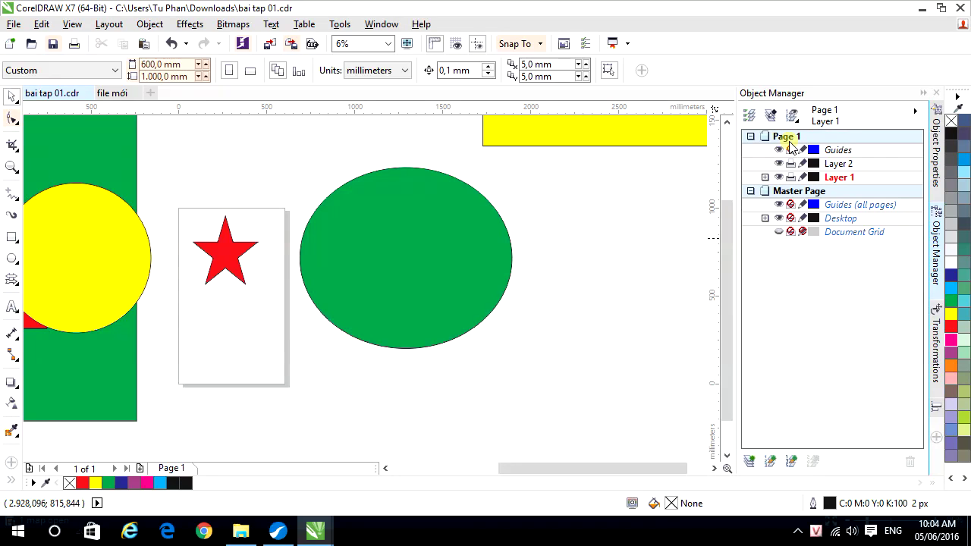
click(782, 206)
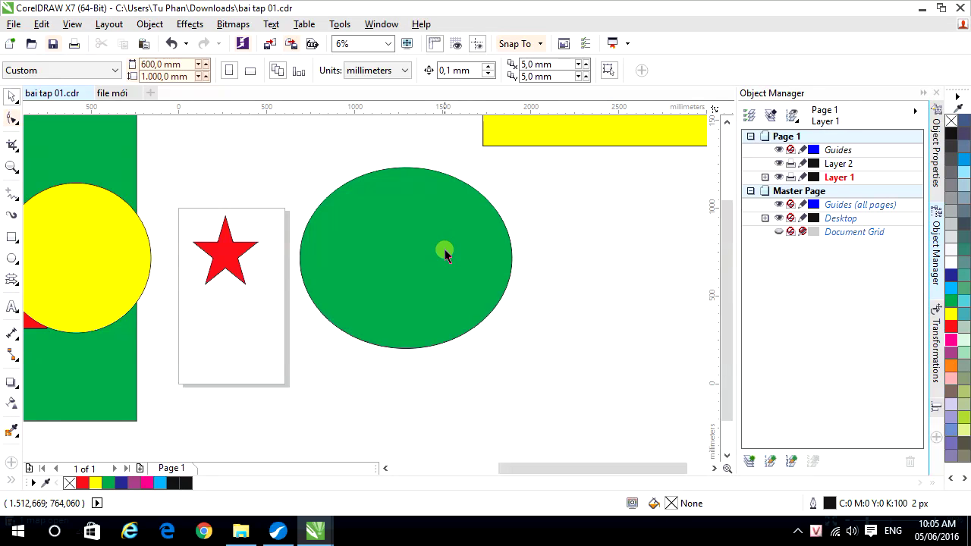
Shift the yellow circle outside the page away from the page, partly behind the black ellipse, and lower the black ellipse slightly.
drag(458, 288, 681, 299)
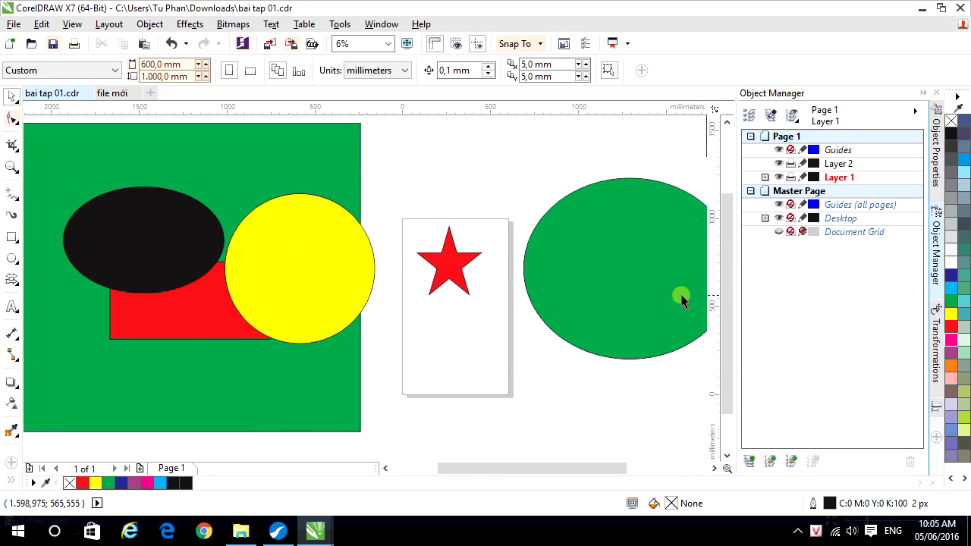
drag(618, 301, 646, 301)
drag(578, 296, 650, 293)
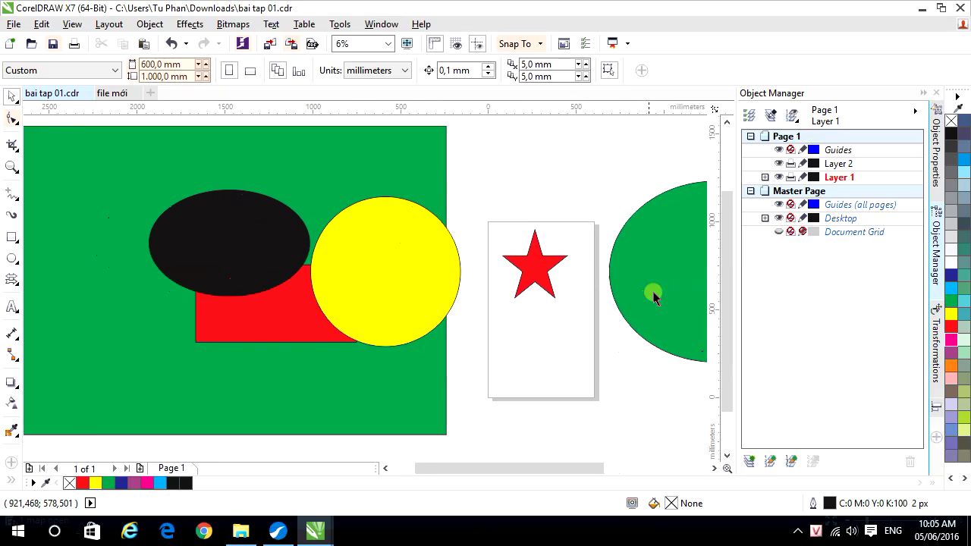
click(368, 254)
drag(392, 271, 331, 287)
drag(204, 257, 205, 285)
Select the green and red rectangles outside the page to locate them in the Desktop layer, and collapse the Master Page.
click(224, 357)
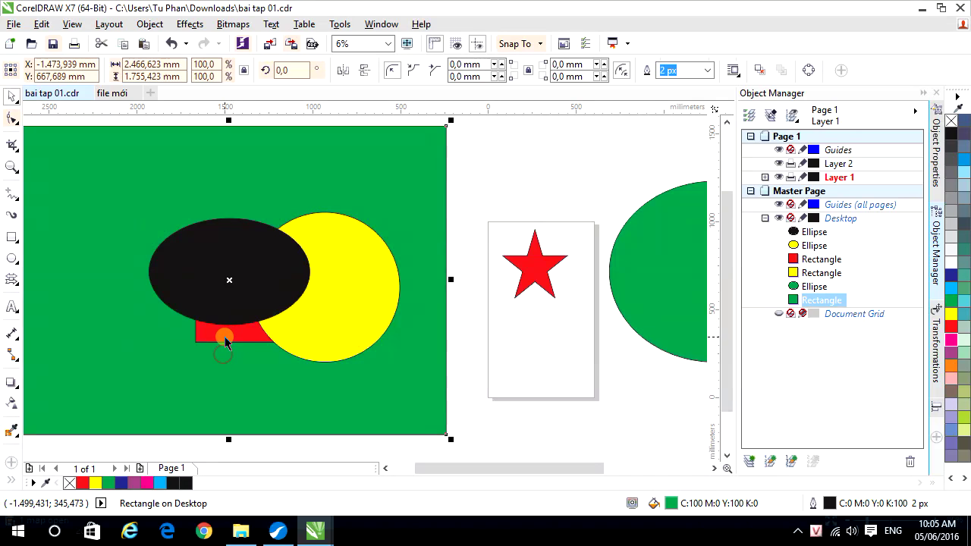
click(223, 336)
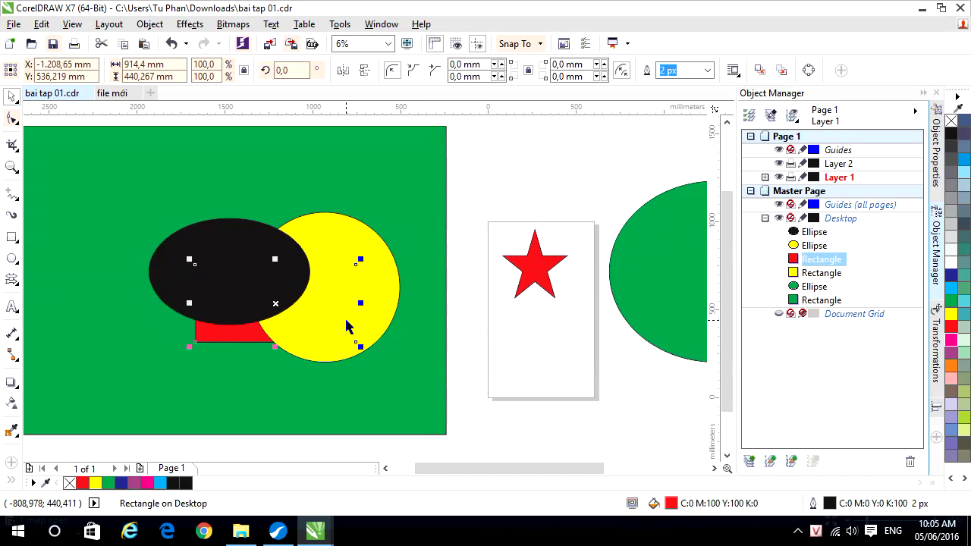
click(764, 217)
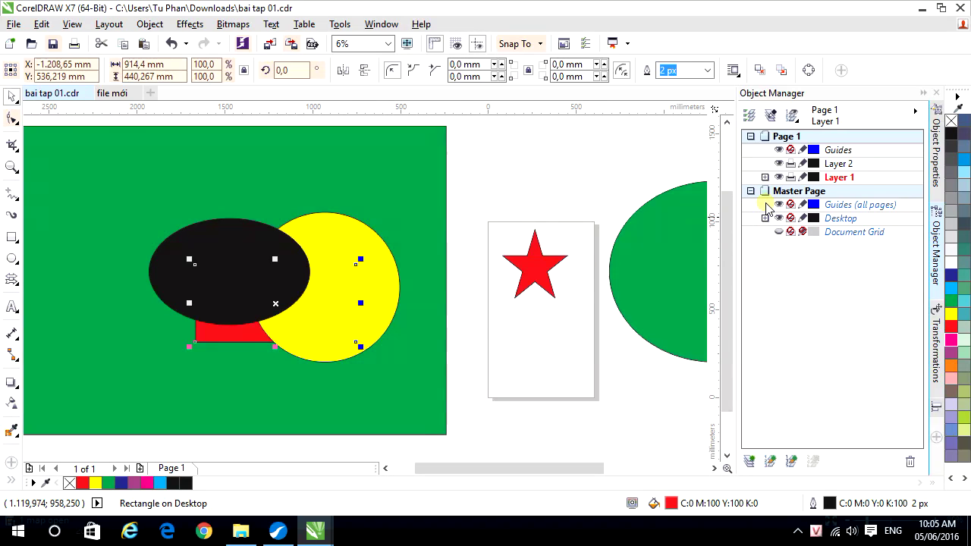
scroll(648, 282, right, 2)
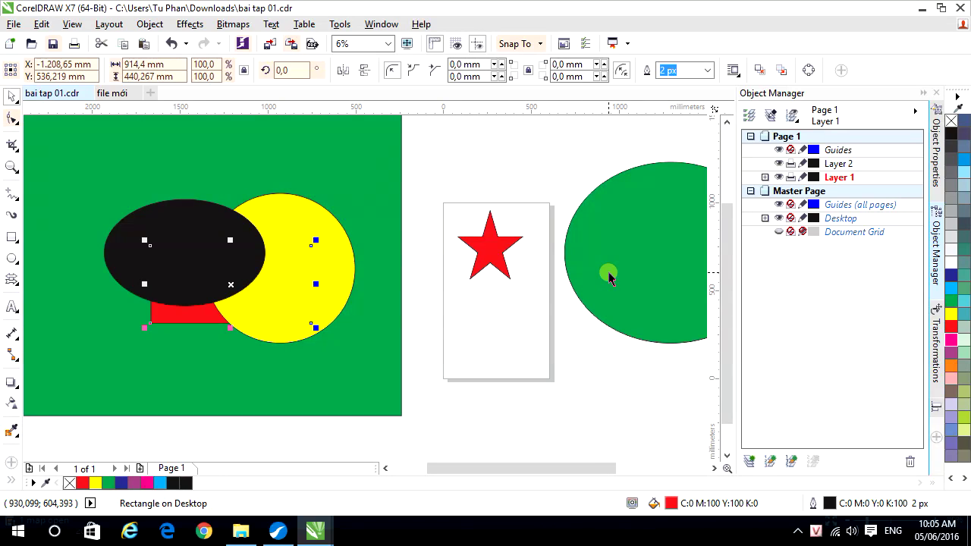
click(392, 260)
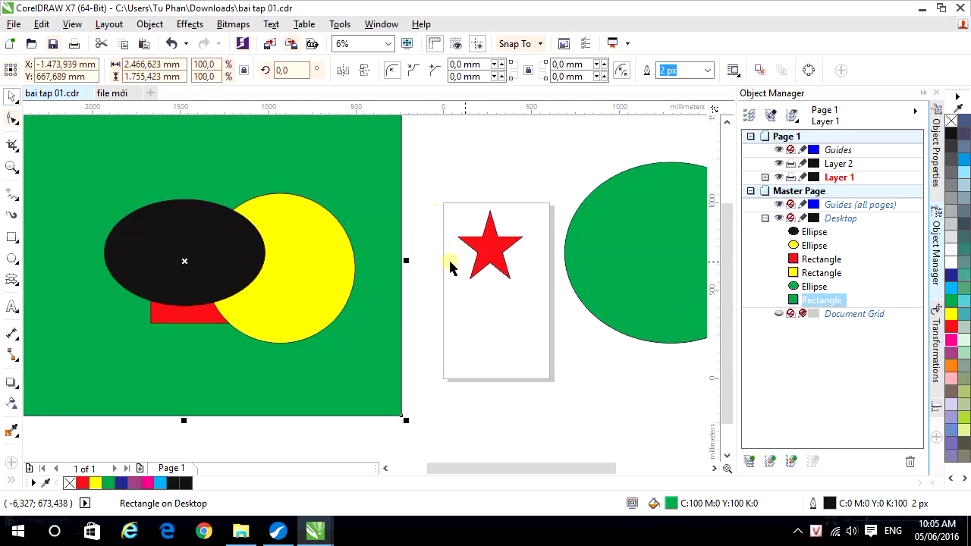
click(750, 190)
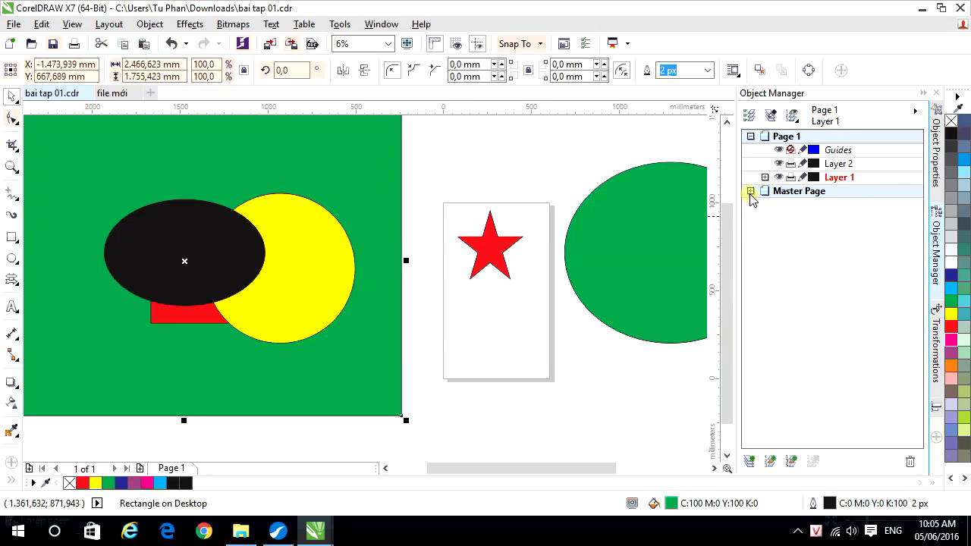
Expand the Master Page and raise the Desktop layer's black ellipse by about 240 mm.
click(750, 190)
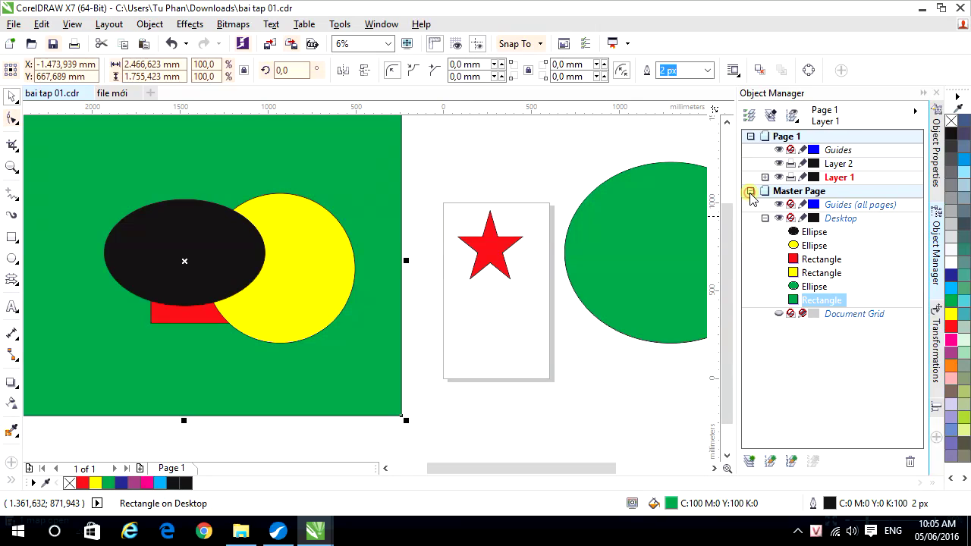
click(816, 232)
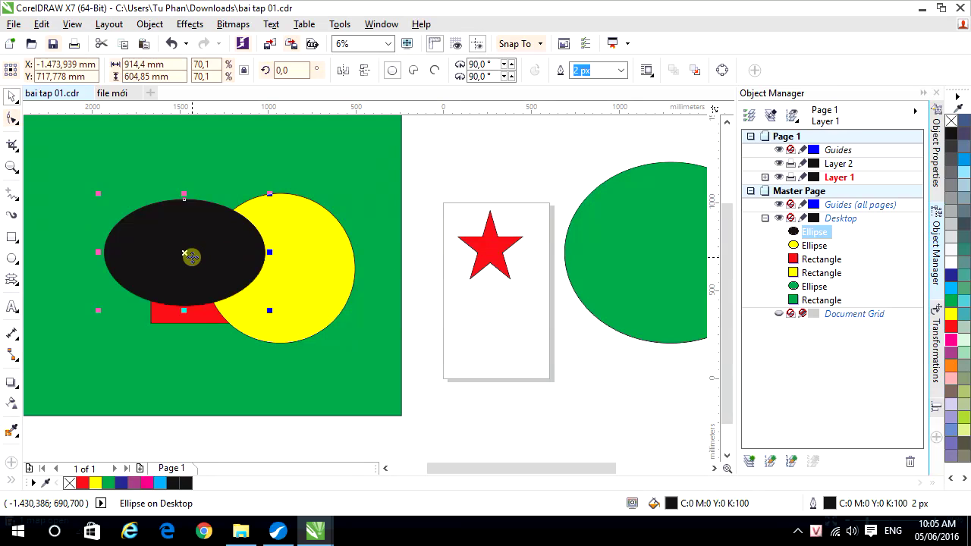
drag(192, 257, 186, 211)
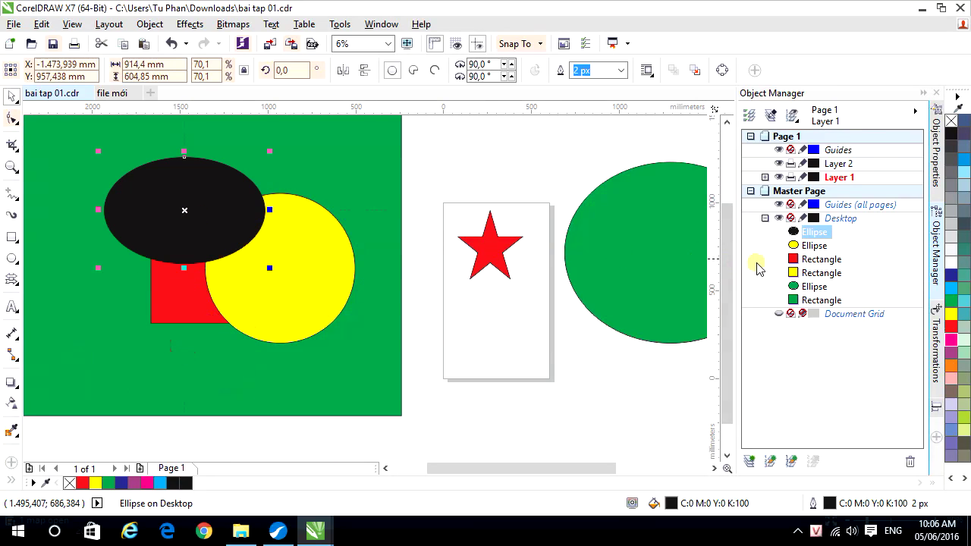
Reposition the Desktop layer's red rectangle farther from the page, centred horizontally under the black ellipse and partly behind it.
click(813, 261)
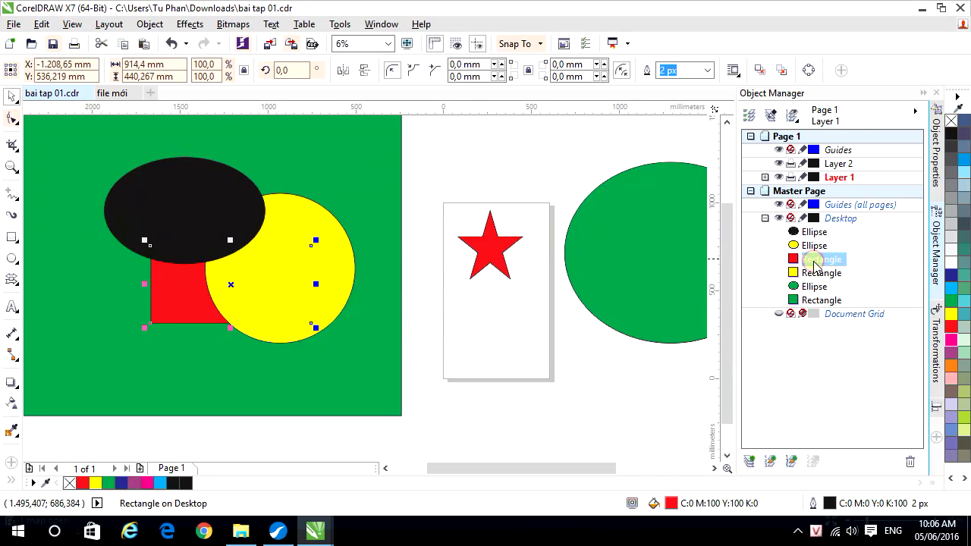
drag(204, 281, 251, 418)
drag(251, 417, 193, 383)
drag(193, 383, 161, 278)
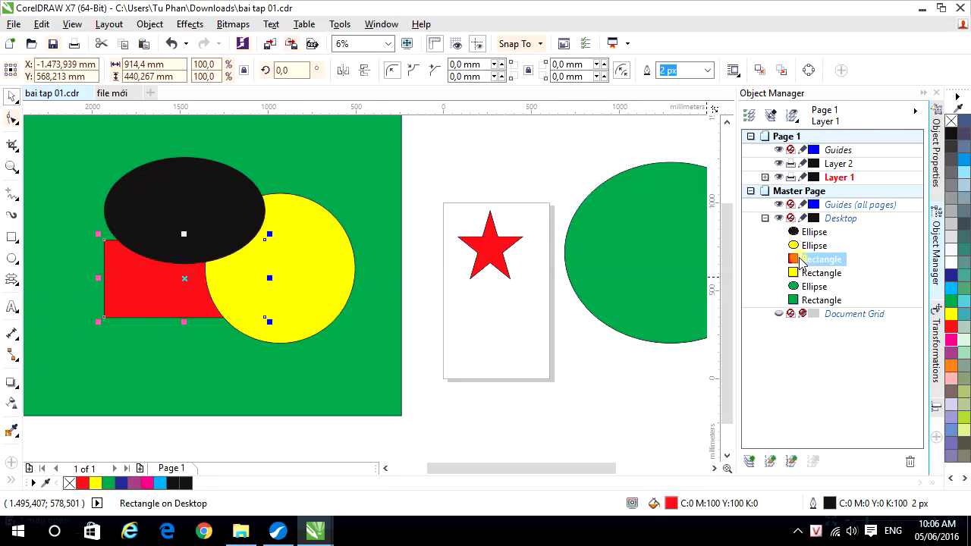
Transfer the large green rectangle from Desktop to Layer 1, placing it slightly lower and farther from the page, and collapse Master Page and Layer 1.
click(816, 301)
drag(816, 302, 329, 379)
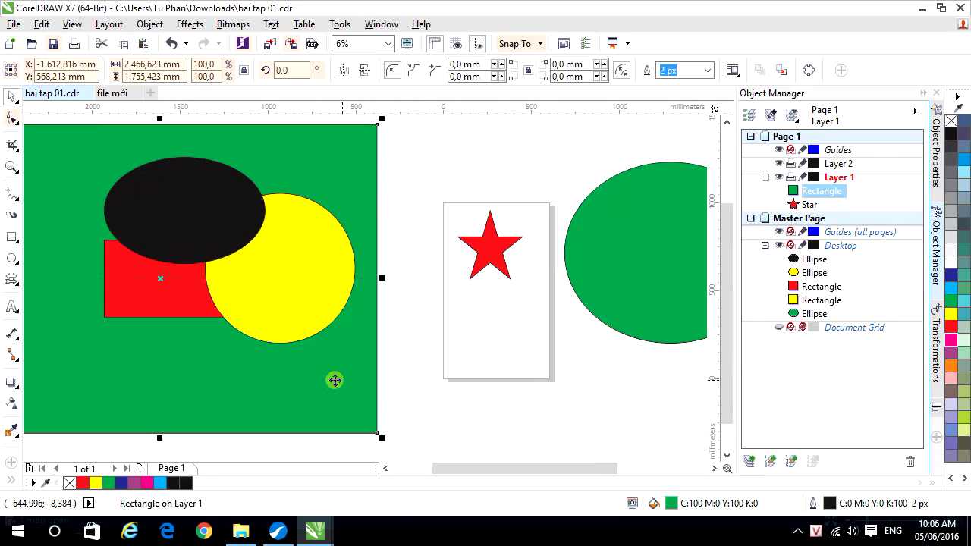
click(751, 220)
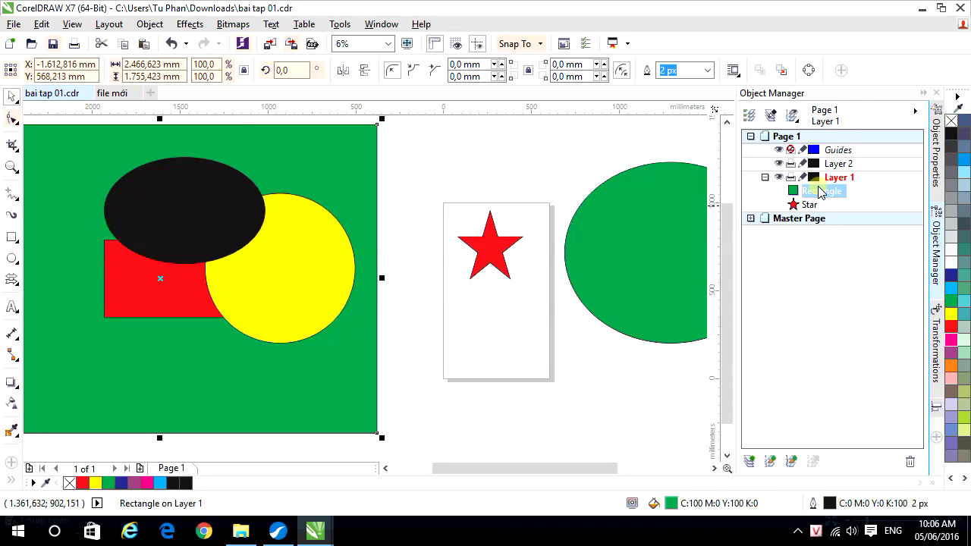
click(765, 177)
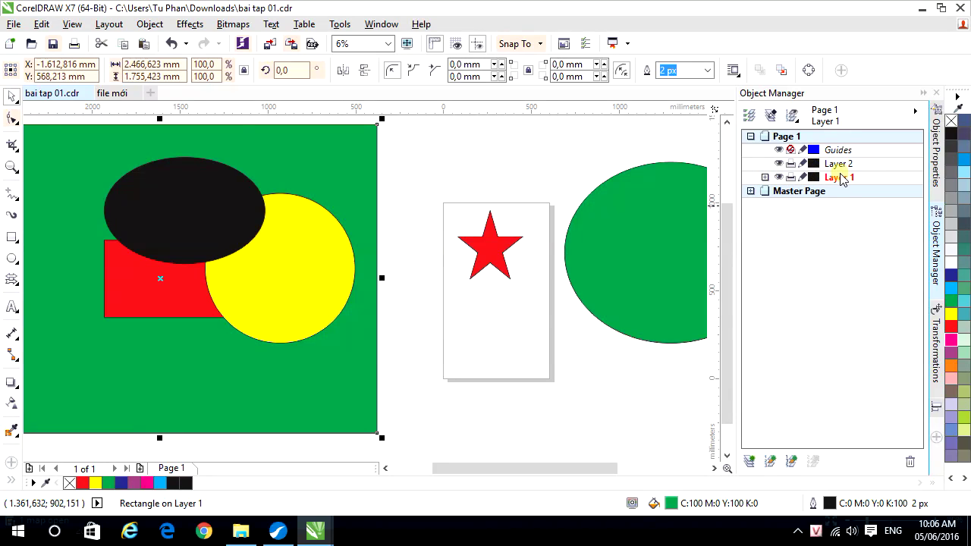
Expand Layer 1, lower its red star on the page and shift its green rectangle slightly toward the page.
click(840, 177)
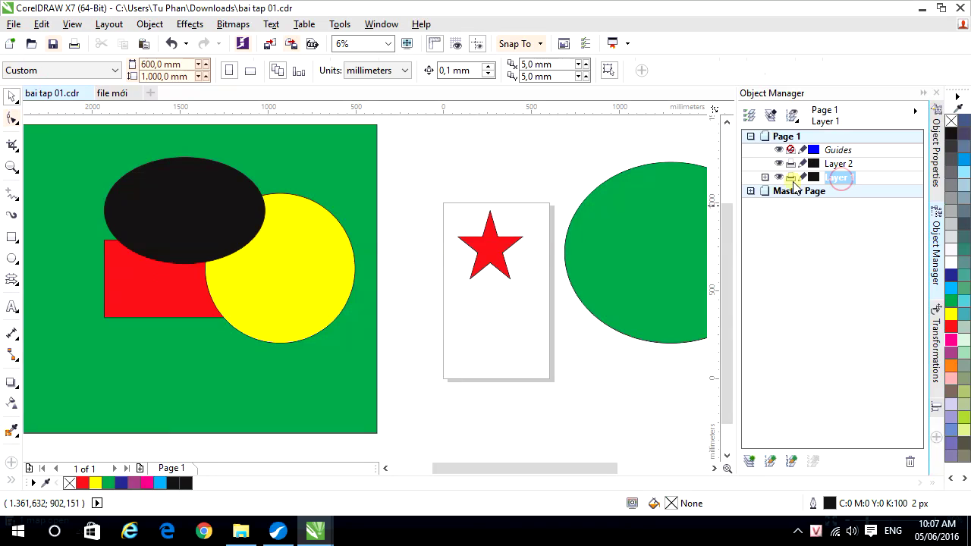
click(765, 177)
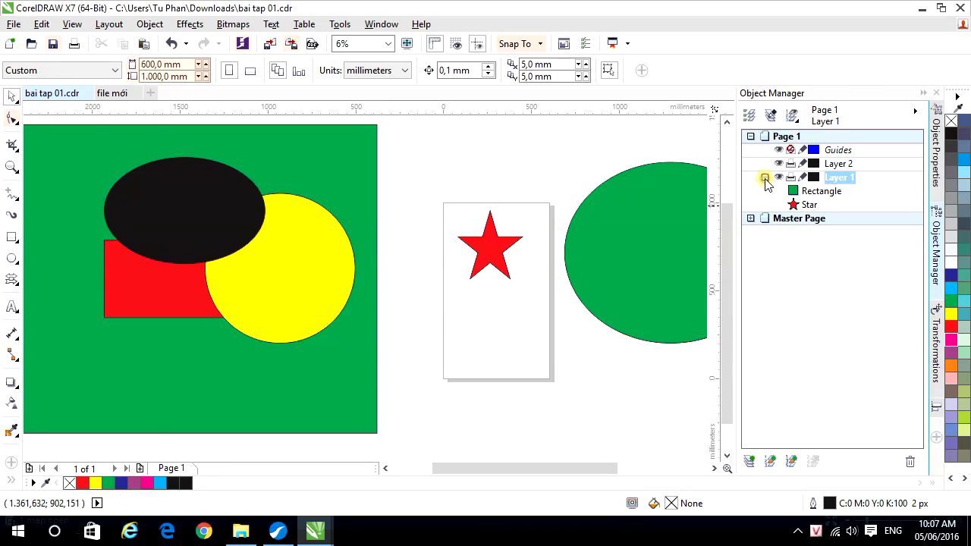
click(809, 206)
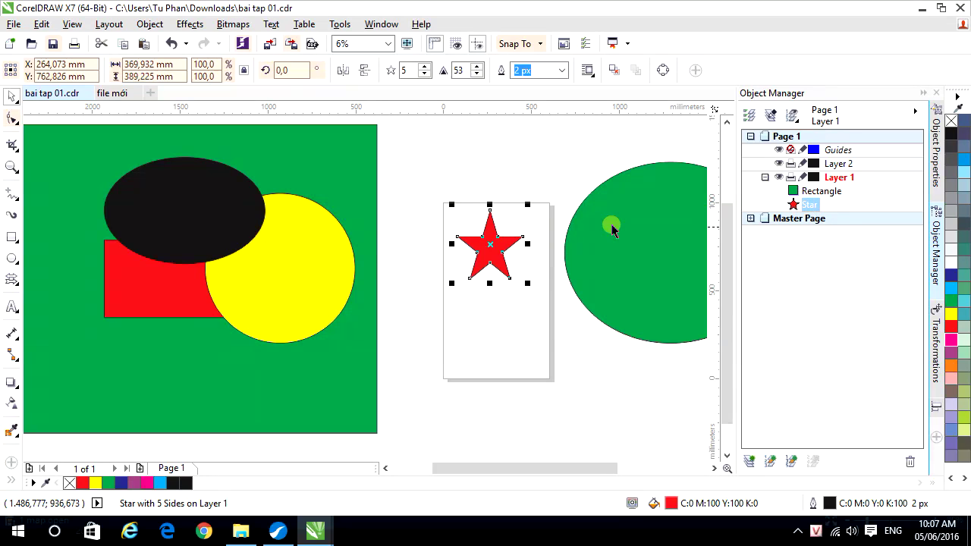
click(808, 206)
drag(493, 248, 507, 311)
click(819, 192)
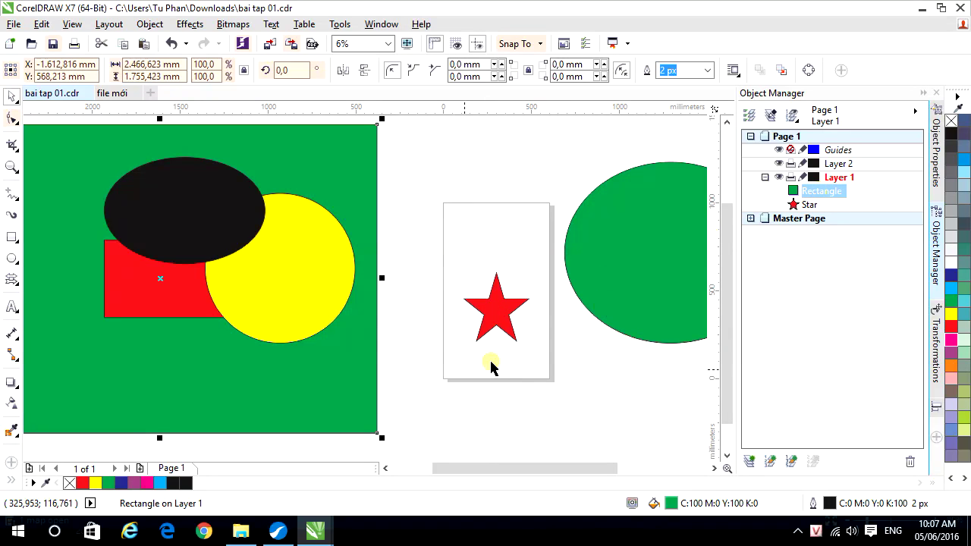
mouse_move(356, 385)
mouse_down()
mouse_move(395, 377)
mouse_move(361, 385)
mouse_up()
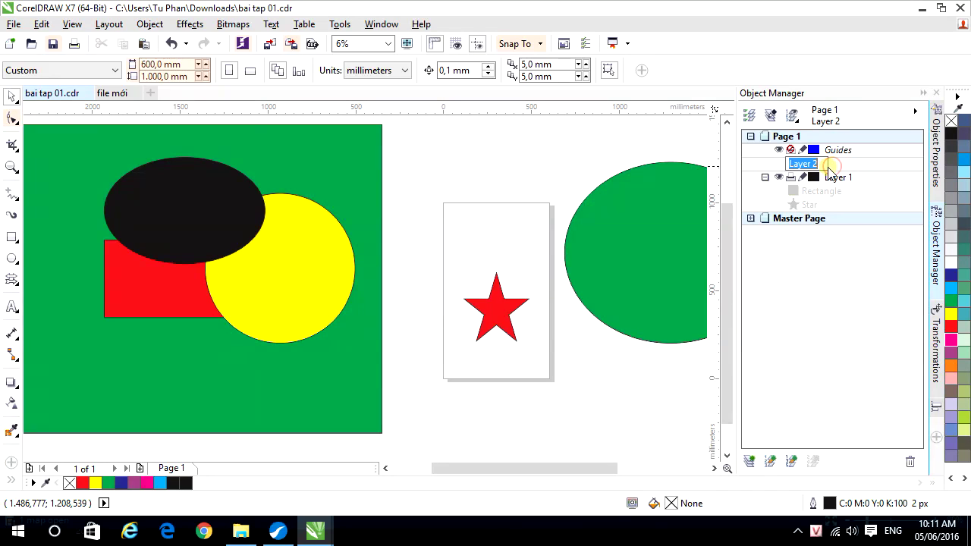
Activate Layer 2 and draw a four-revolution spiral about 541 by 553 mm over the page's upper-left corner.
click(834, 177)
click(836, 166)
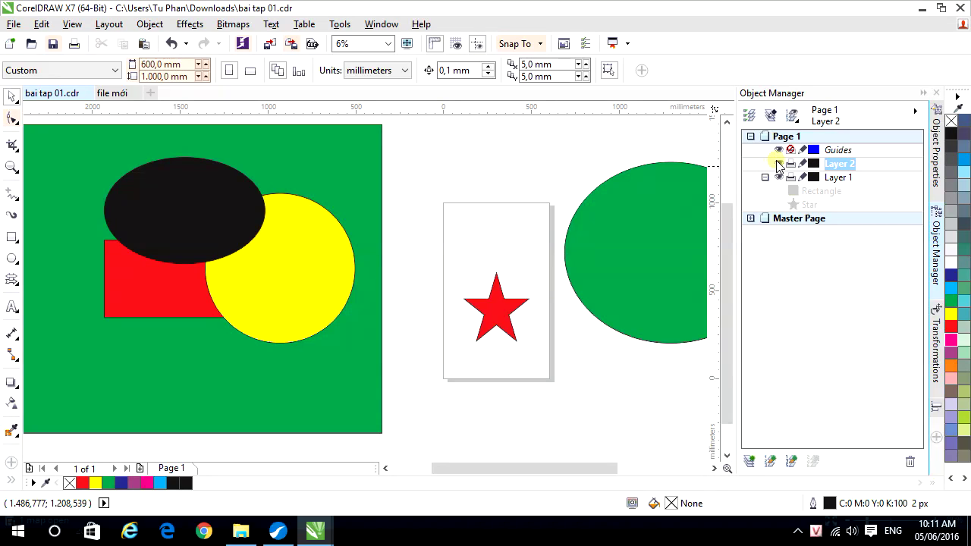
click(13, 281)
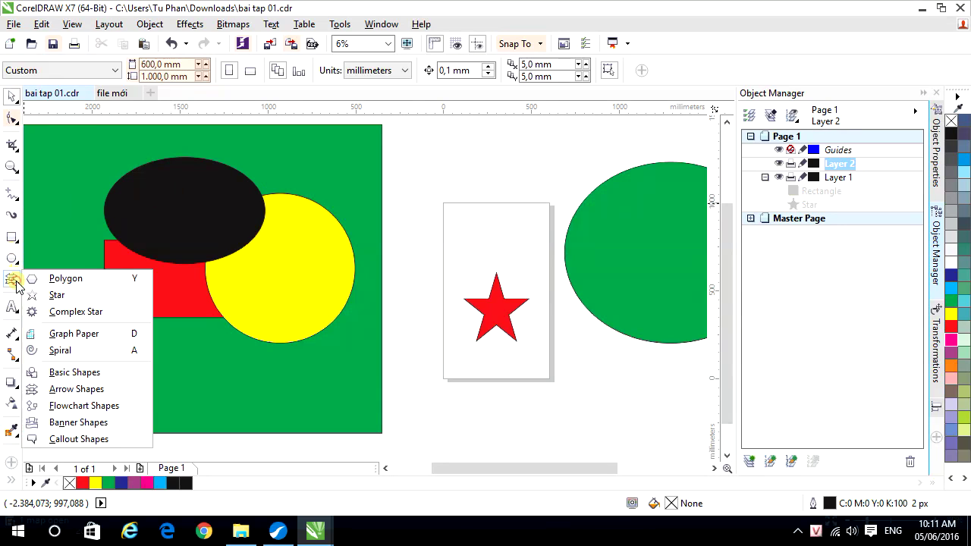
click(61, 351)
drag(416, 144, 511, 243)
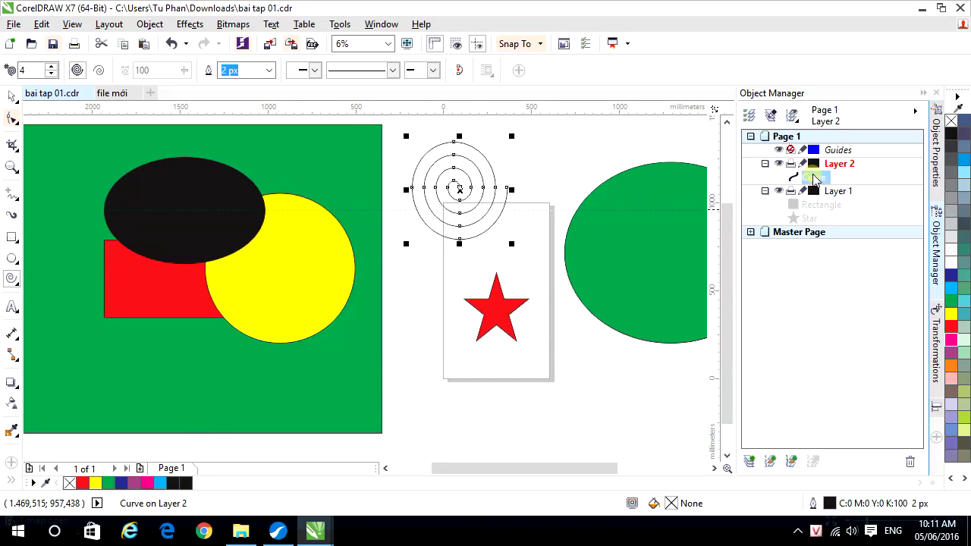
Examine Layer 2's contents by collapsing and expanding it and selecting the spiral curve inside.
click(839, 163)
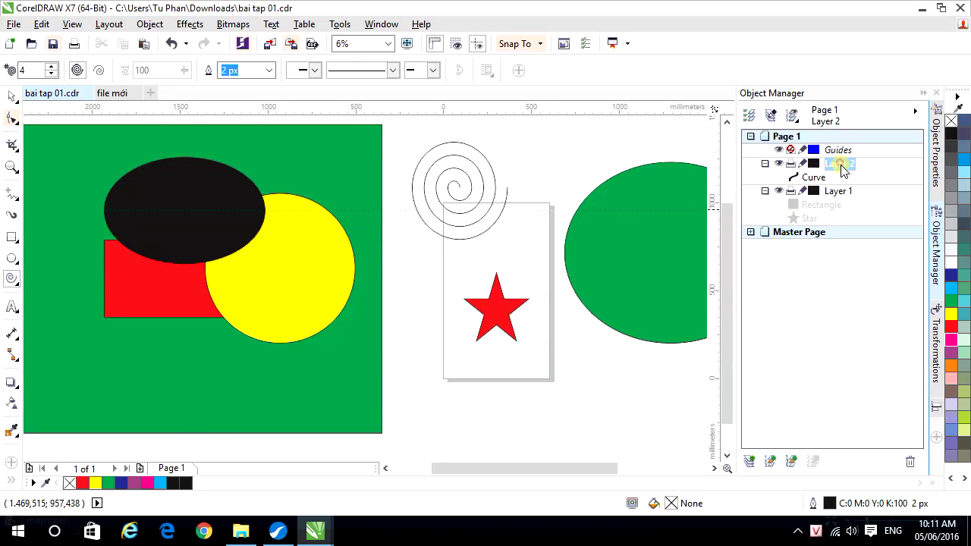
click(764, 164)
click(764, 164)
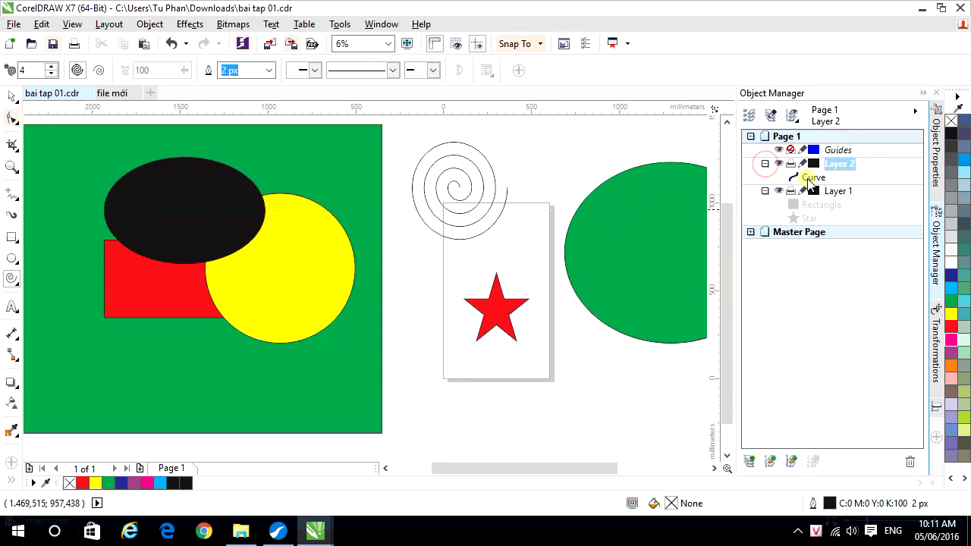
click(812, 179)
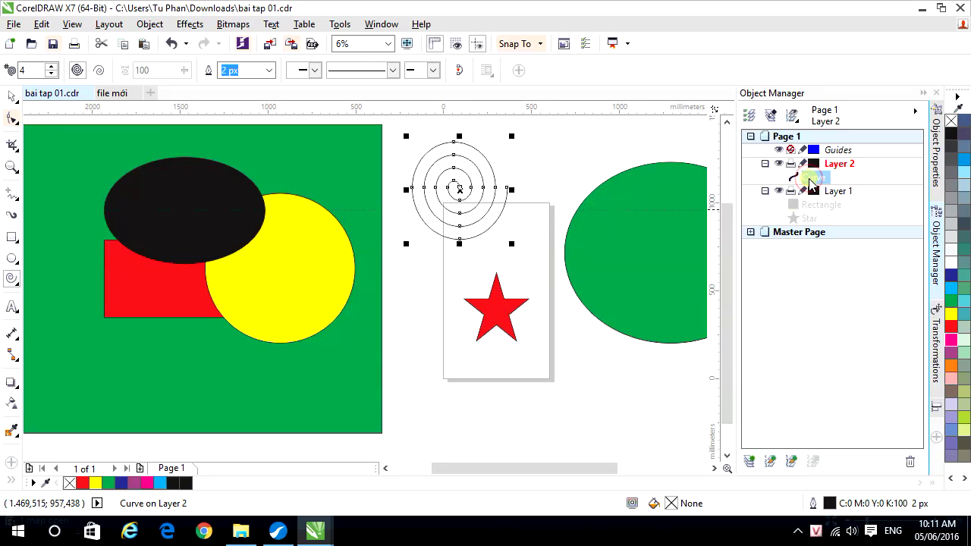
click(839, 165)
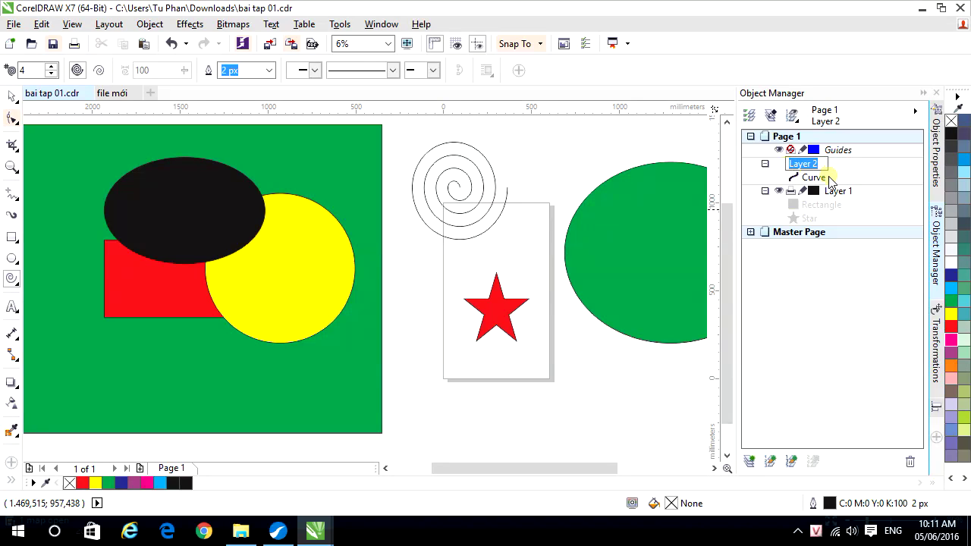
click(813, 177)
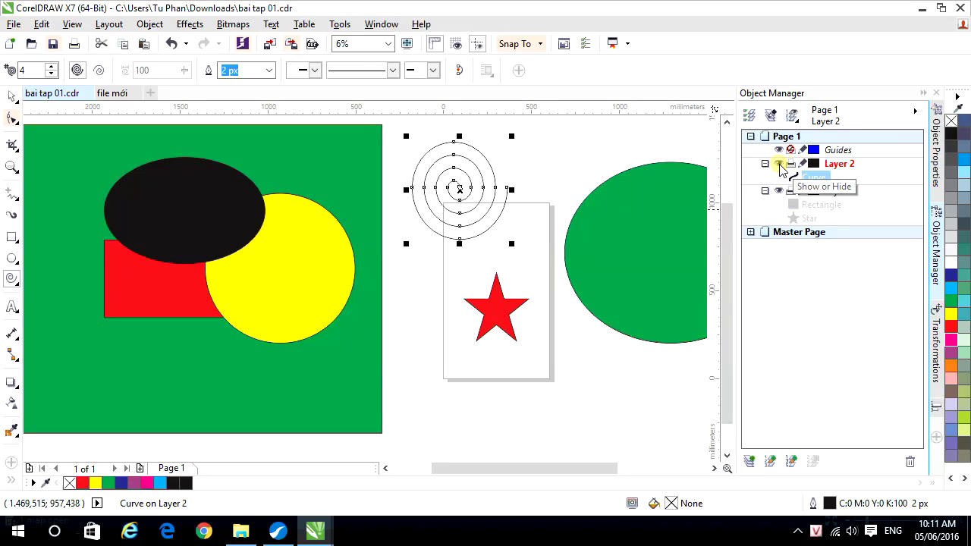
Hide Layer 2 and Layer 1, show both again, and switch Layer 2's printing off and back on.
click(780, 166)
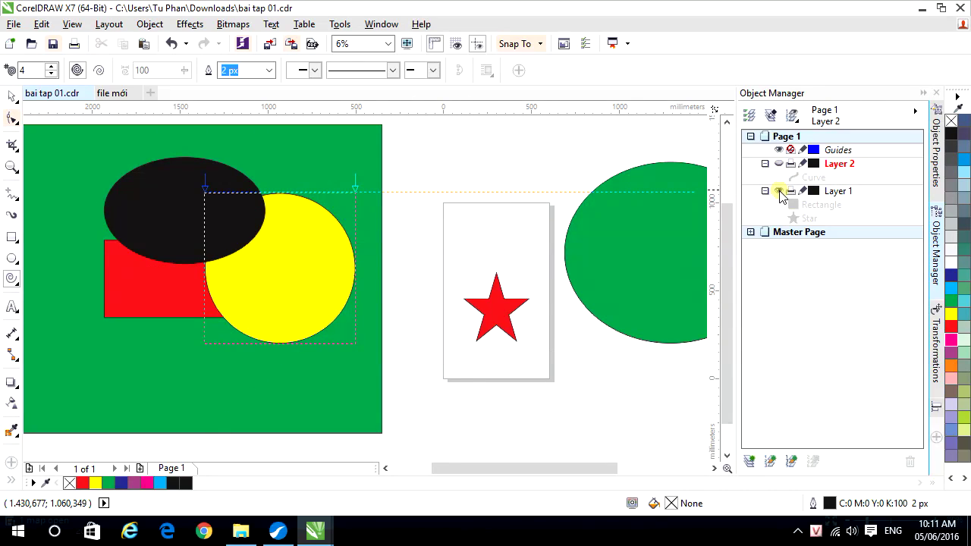
click(779, 191)
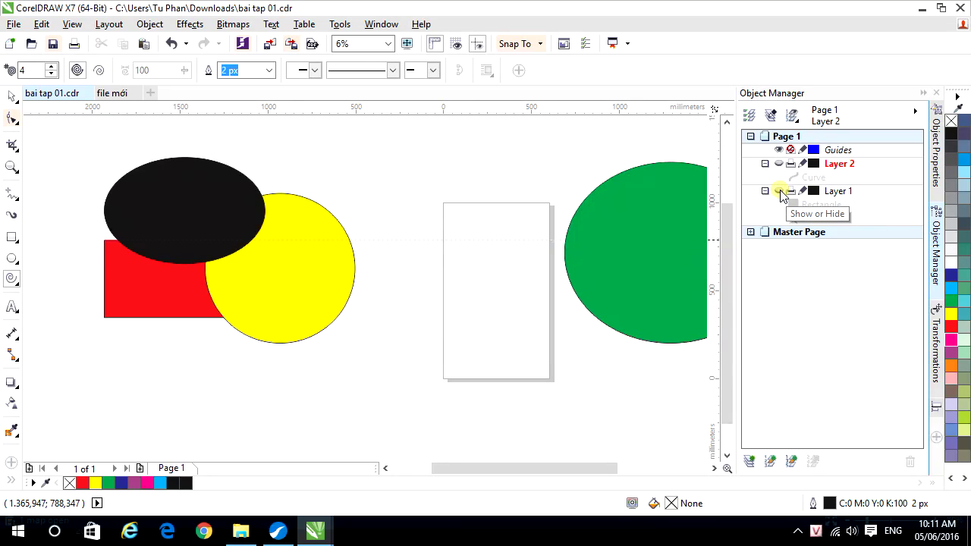
click(779, 190)
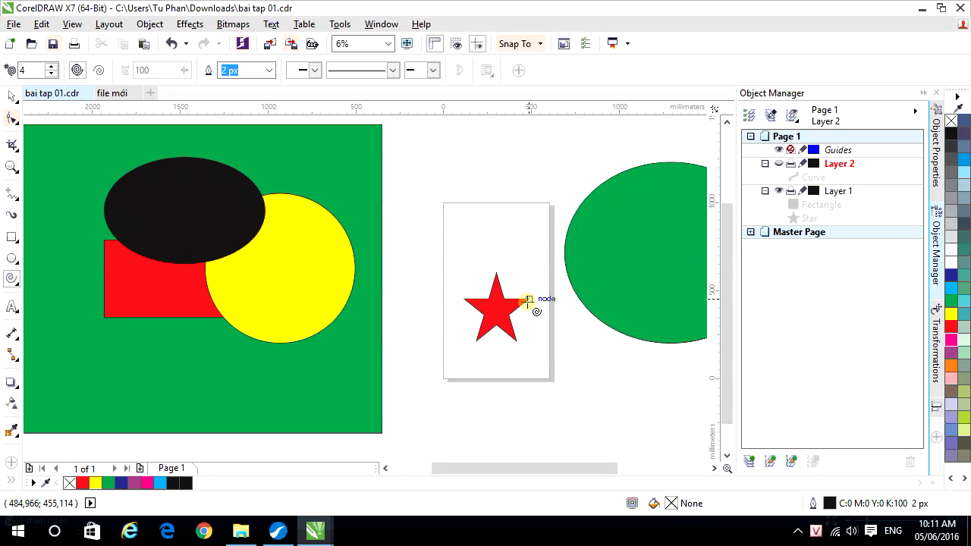
click(779, 164)
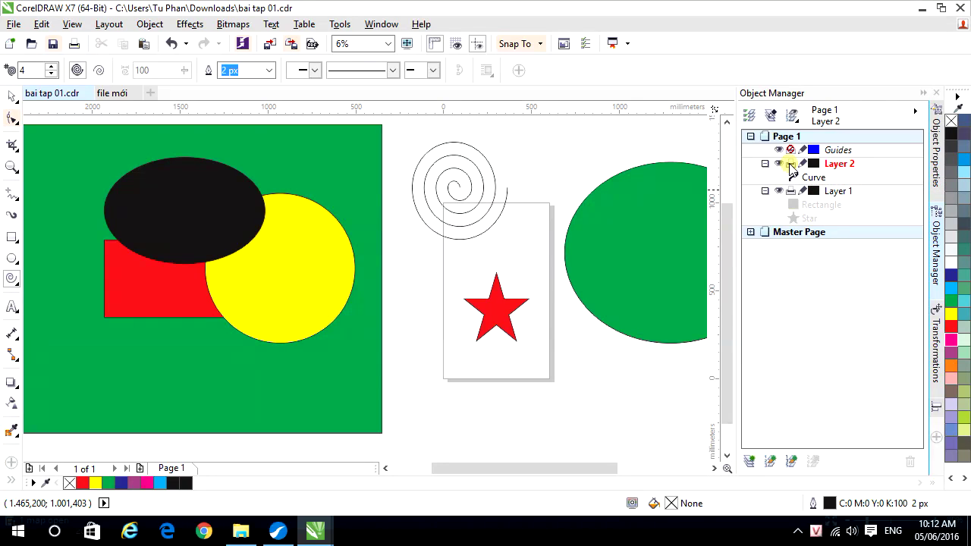
click(791, 164)
click(790, 164)
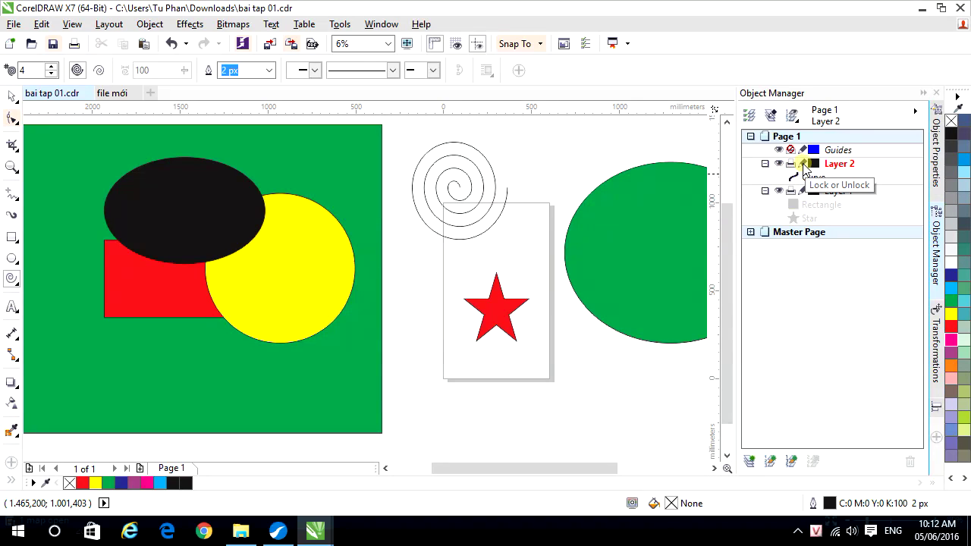
Lock Layer 2 and try to move and marquee-select its spiral with the Pick tool.
click(802, 164)
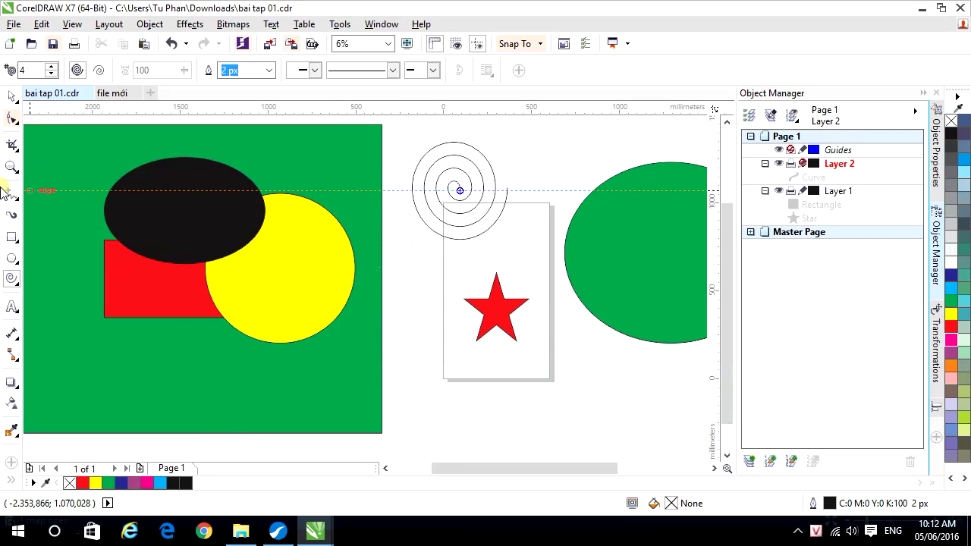
click(11, 97)
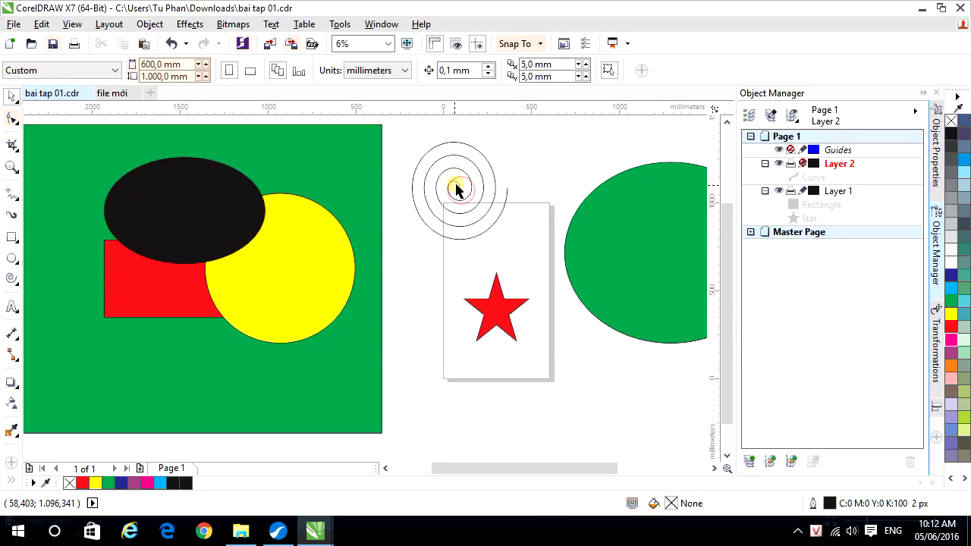
drag(456, 189, 478, 173)
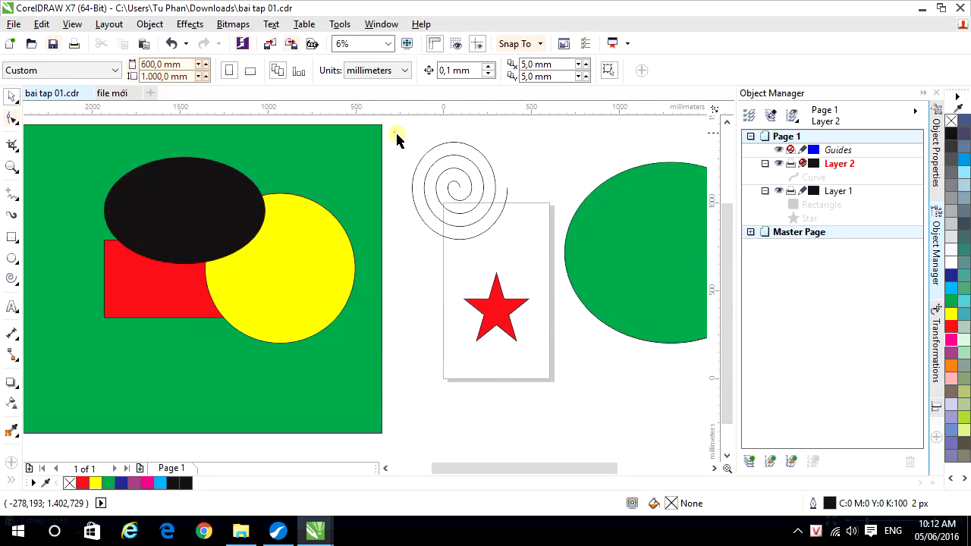
mouse_move(395, 131)
mouse_down()
mouse_move(507, 253)
mouse_move(524, 254)
mouse_up()
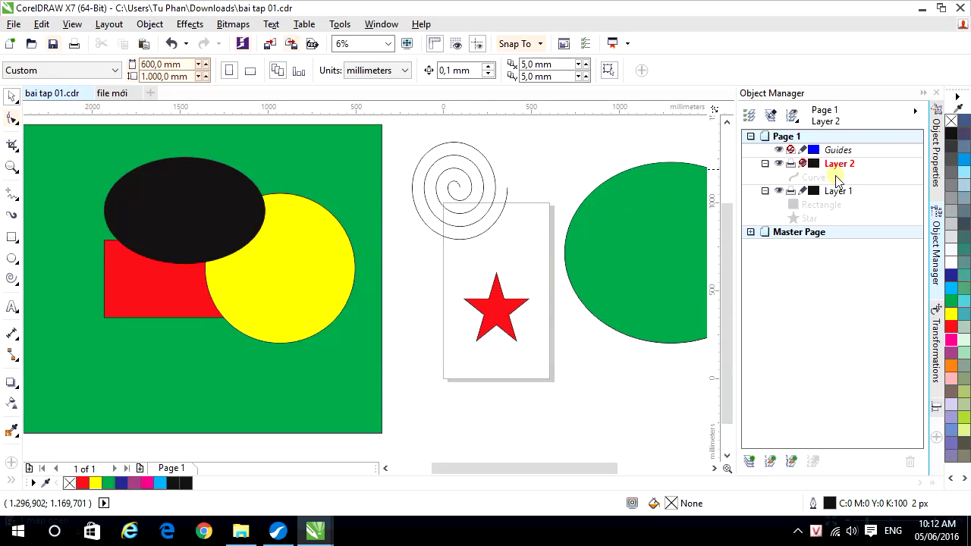
Unlock Layer 2 and shift the spiral about 18 mm right and 31 mm down.
click(802, 163)
click(802, 164)
click(467, 185)
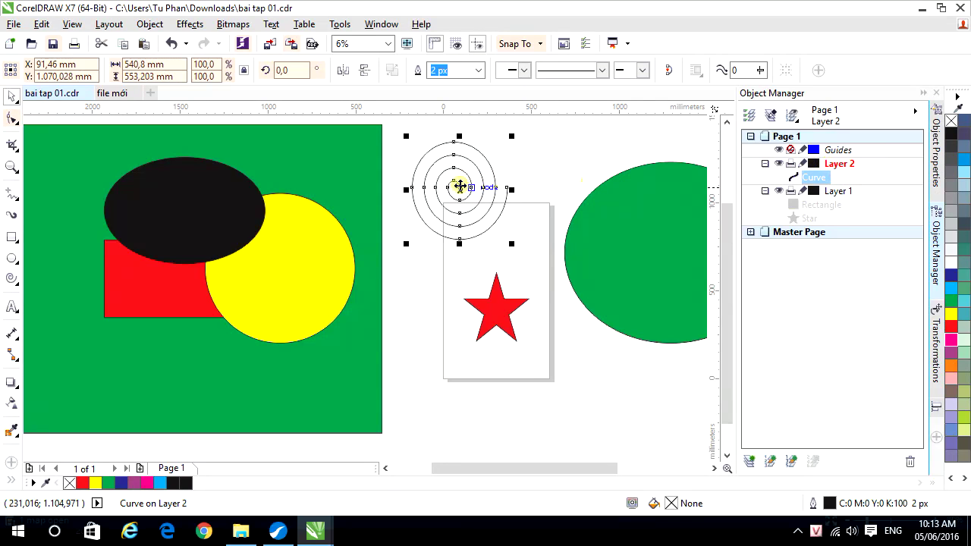
mouse_move(459, 186)
mouse_down()
mouse_move(472, 174)
mouse_move(463, 193)
mouse_up()
key(Escape)
click(473, 167)
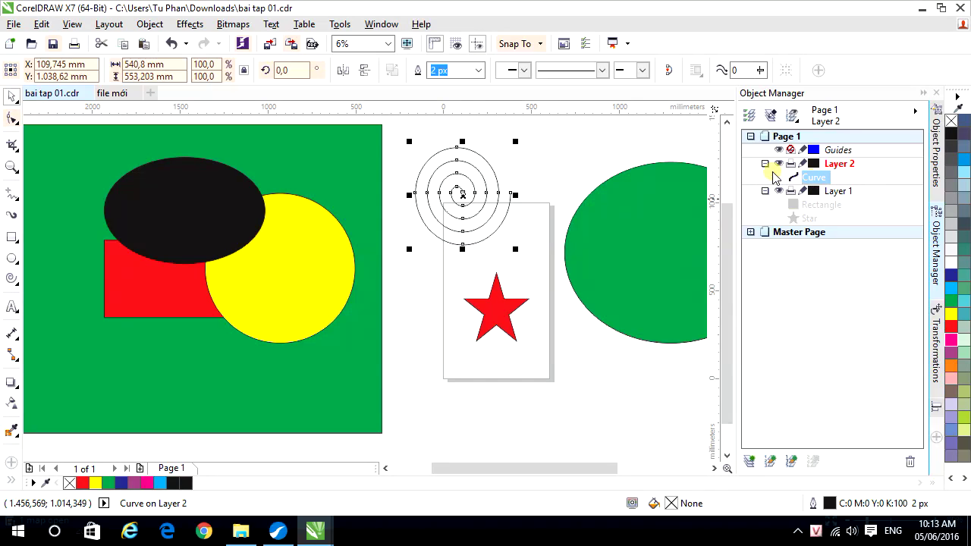
Compare the layers holding the spiral and the yellow circle by selecting each object.
click(839, 164)
click(833, 178)
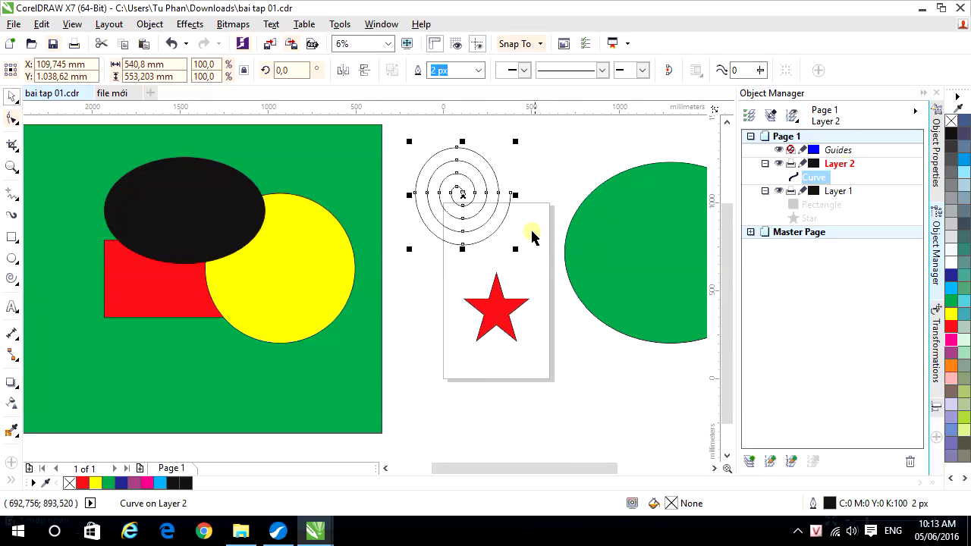
click(278, 277)
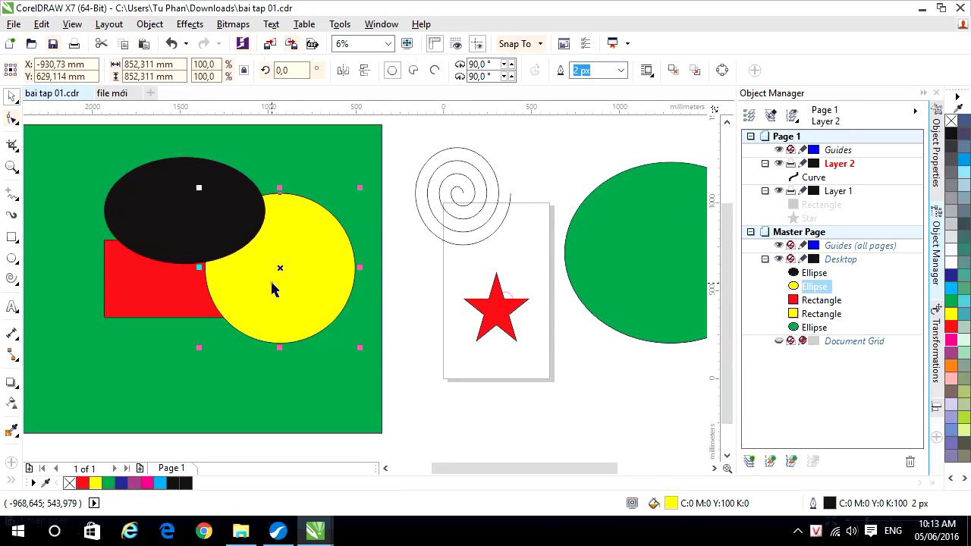
click(494, 213)
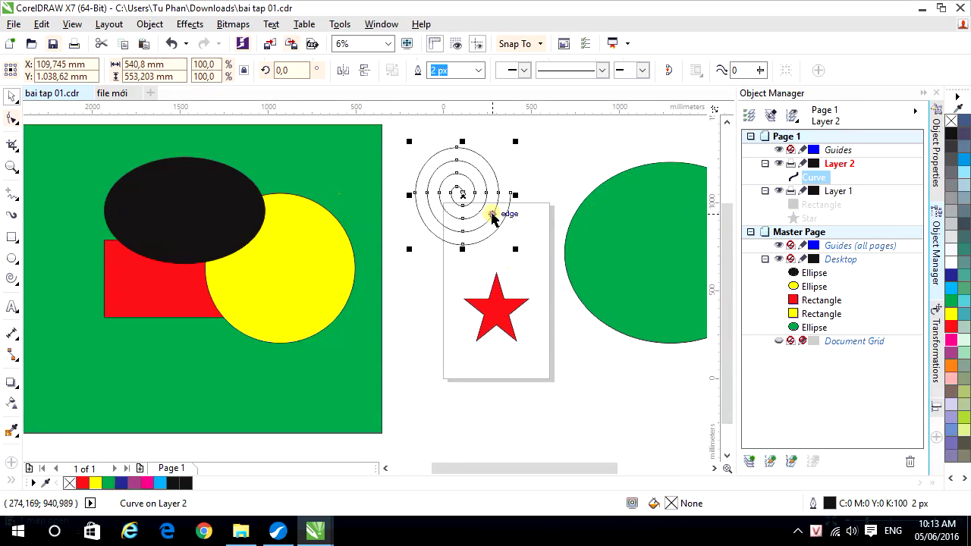
Keep Layer 2 as the active layer and try to select the star belonging to Layer 1.
click(837, 165)
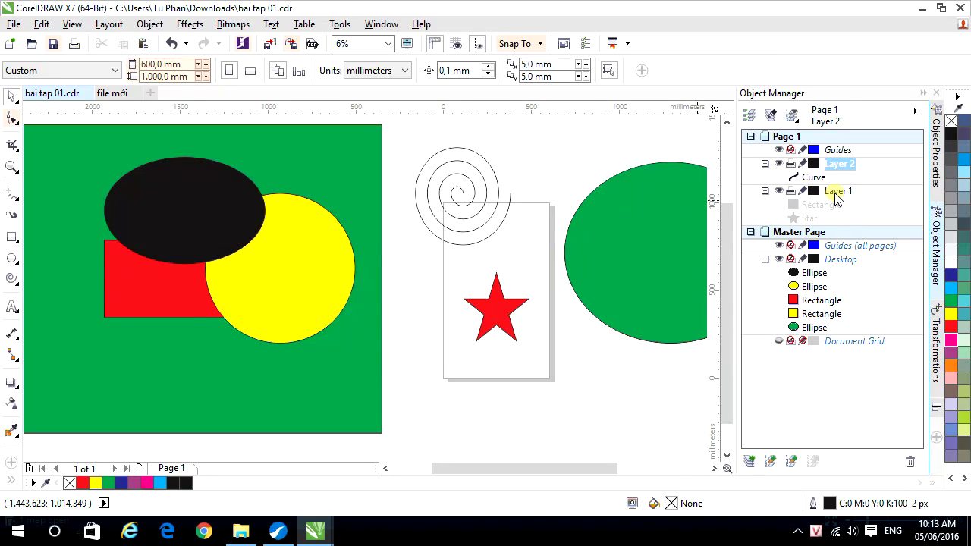
click(838, 166)
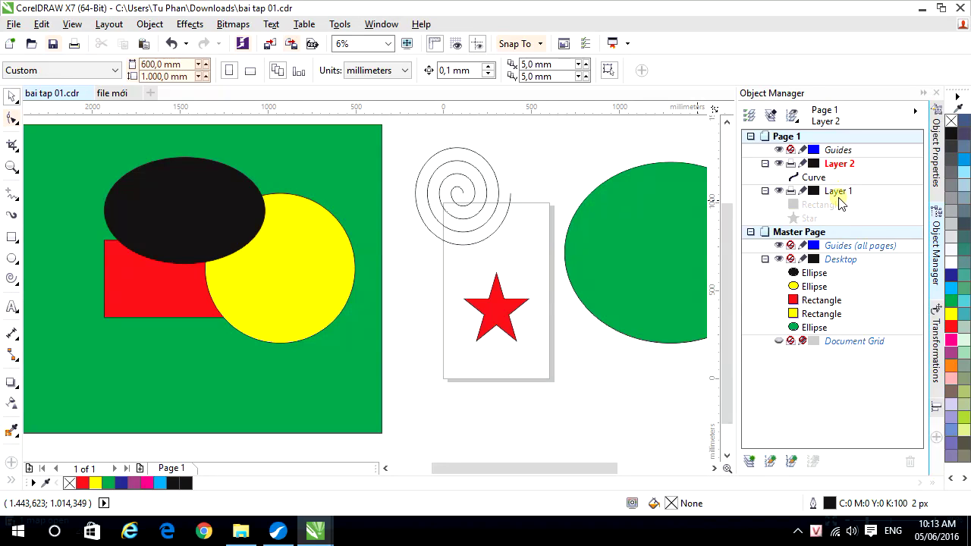
click(499, 294)
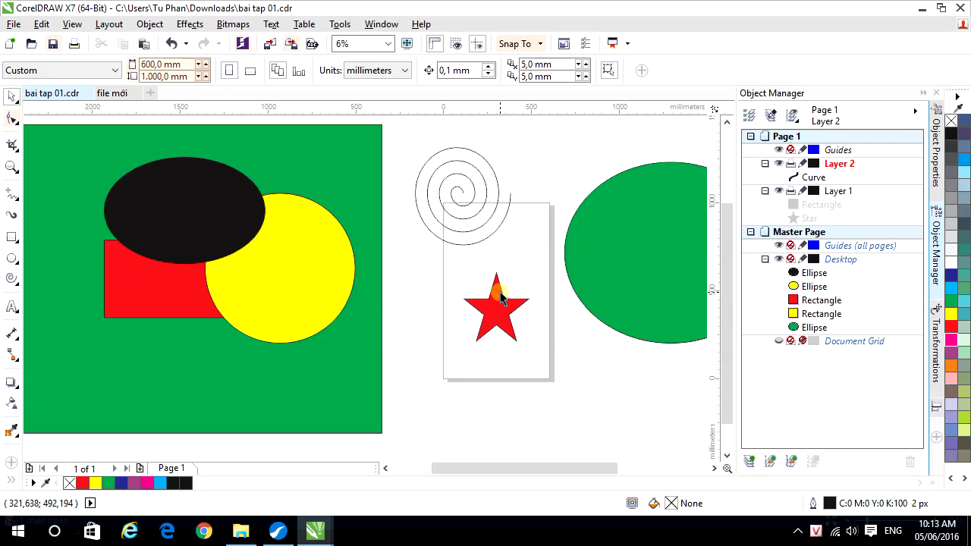
Activate Layer 1 and move its red star onto the page's bottom edge, at about X 276 mm, Y 3 mm.
click(838, 192)
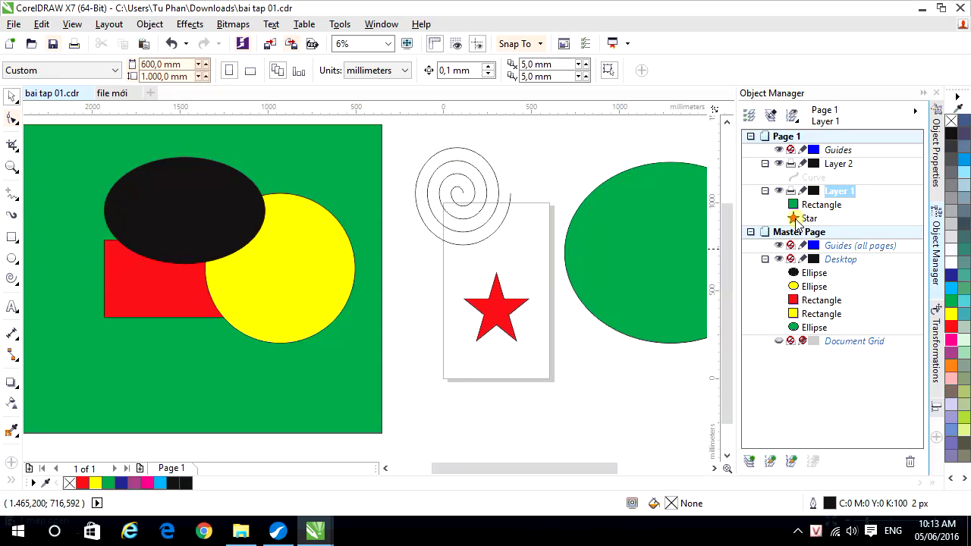
click(493, 307)
drag(493, 307, 497, 368)
drag(479, 347, 491, 376)
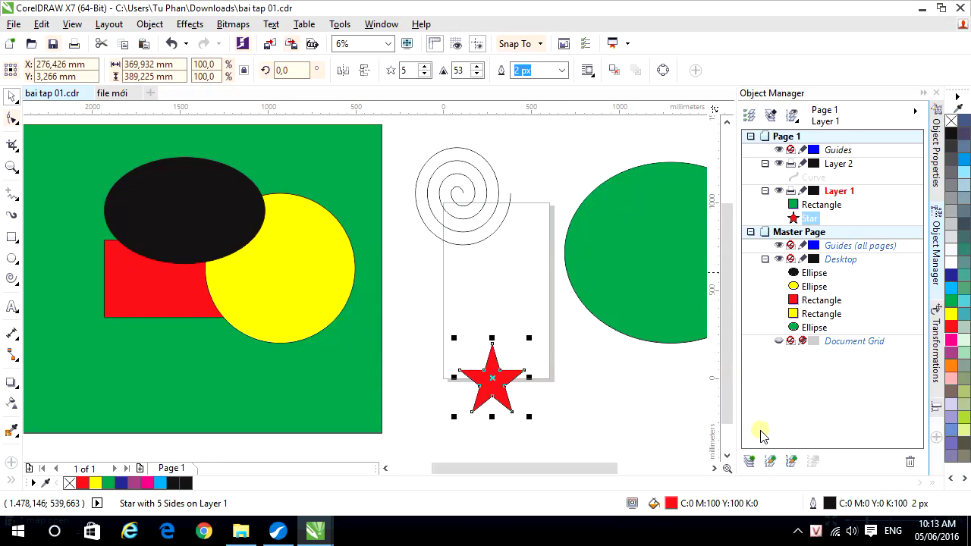
click(574, 406)
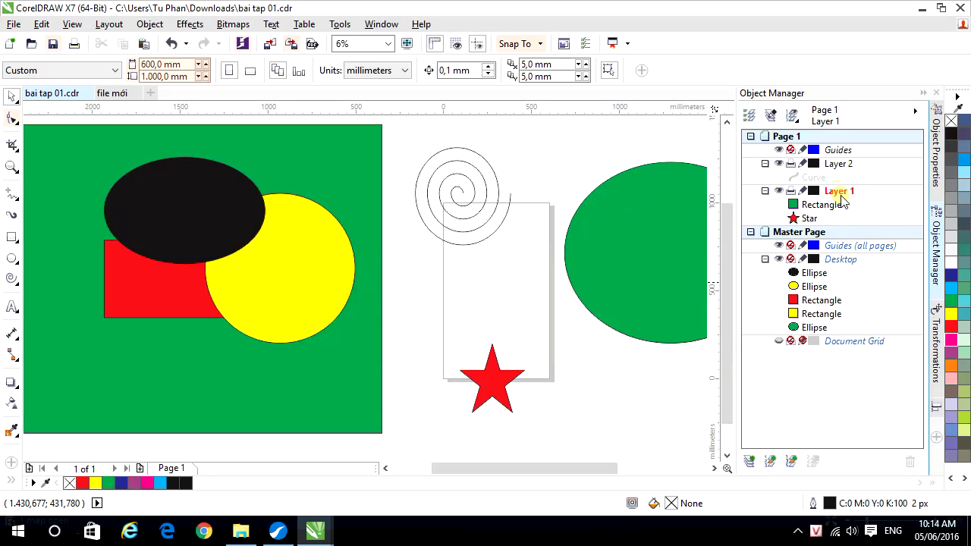
Add a new layer named Layer 3 to Page 1 and delete it.
click(751, 466)
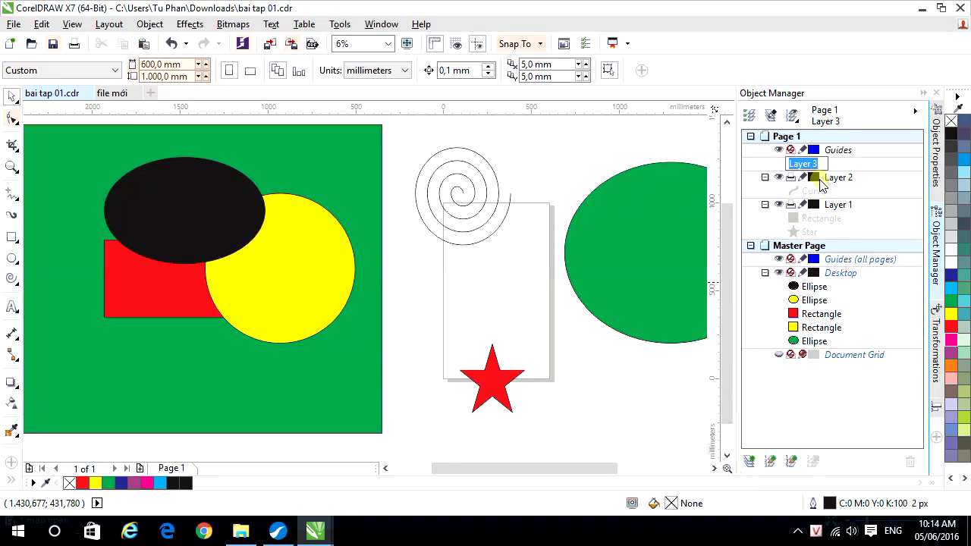
click(834, 165)
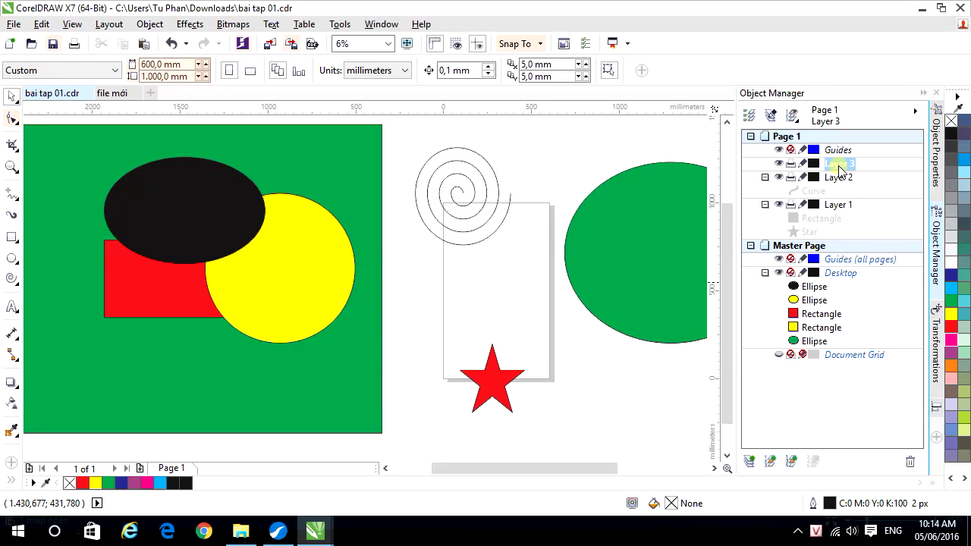
right_click(839, 170)
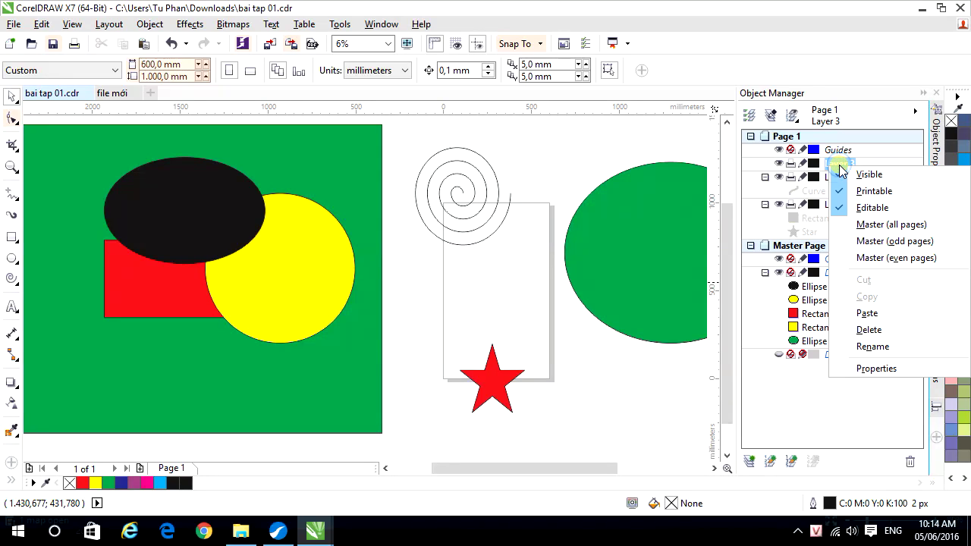
click(867, 330)
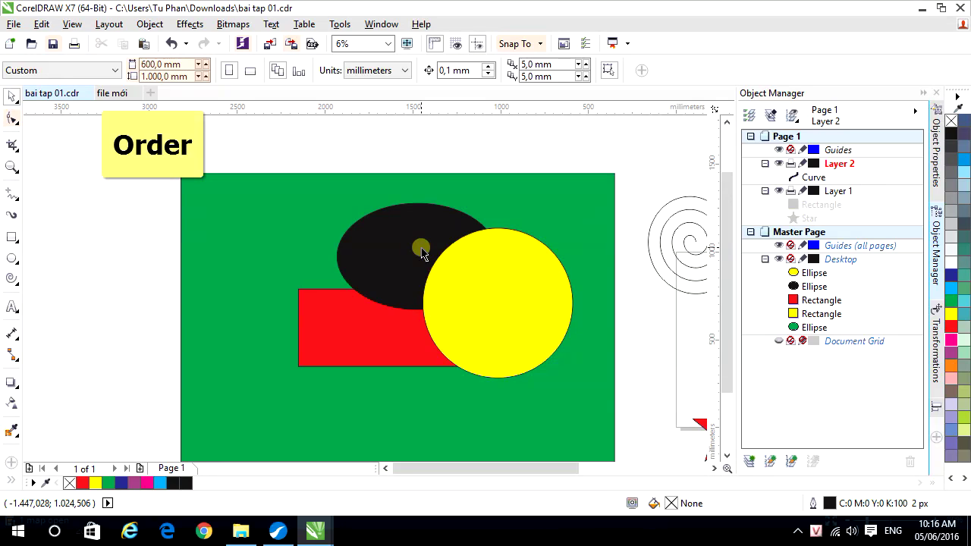
Move the yellow circle slightly down and left over the red rectangle, to about X -1,073 mm, Y 624 mm.
click(381, 345)
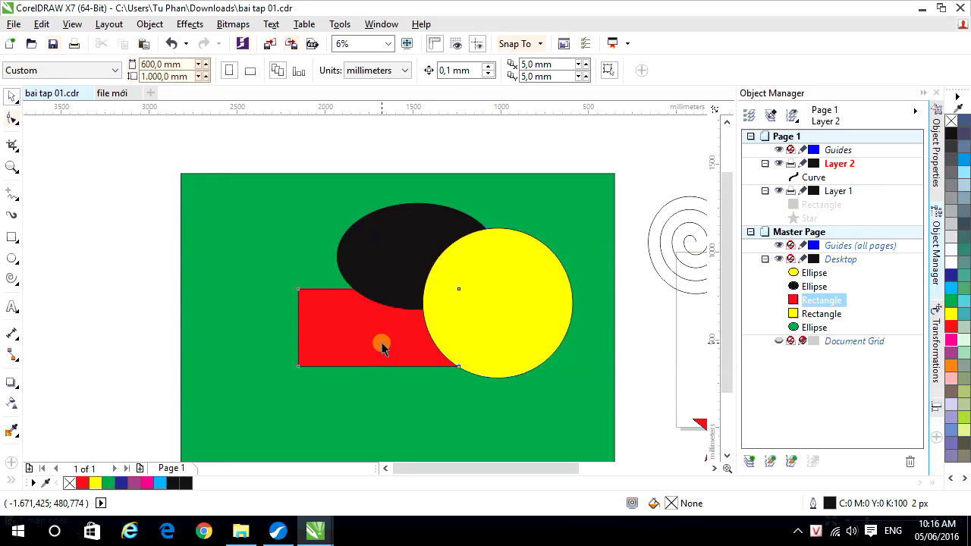
click(422, 249)
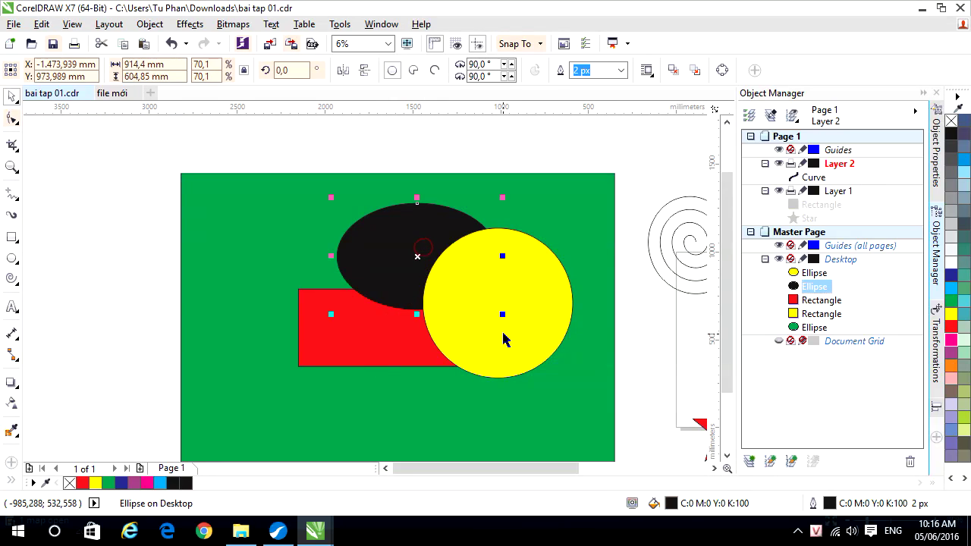
mouse_move(503, 339)
mouse_down()
mouse_move(472, 349)
mouse_move(494, 355)
mouse_up()
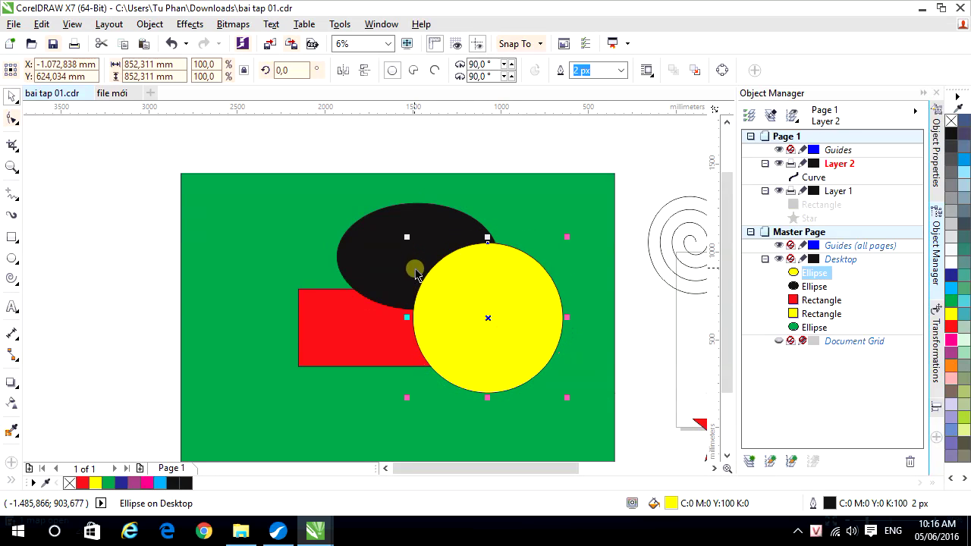
Compare the stacking order of the yellow circle and black ellipse by selecting each one.
click(473, 339)
click(479, 348)
click(519, 157)
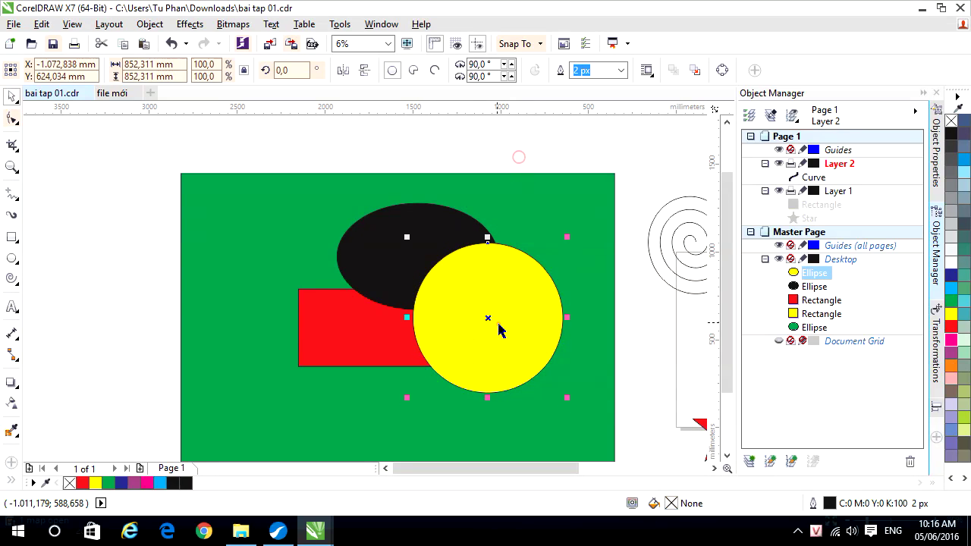
click(380, 255)
click(270, 248)
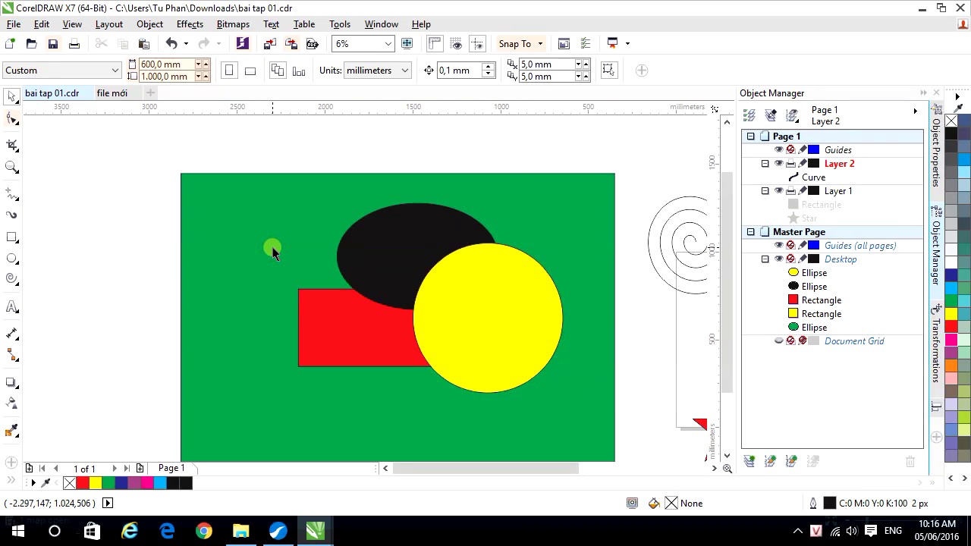
click(391, 251)
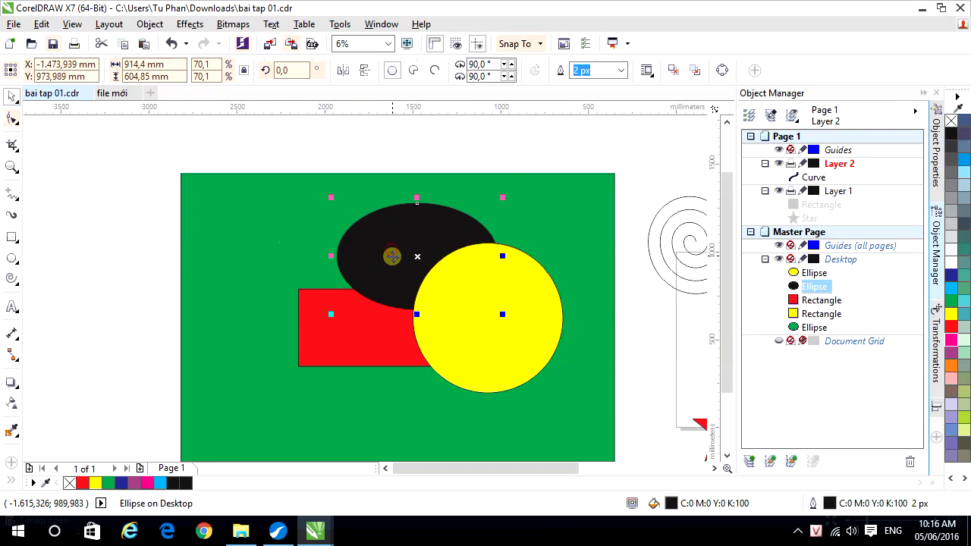
Select the red rectangle and examine the Order commands available for it.
click(353, 349)
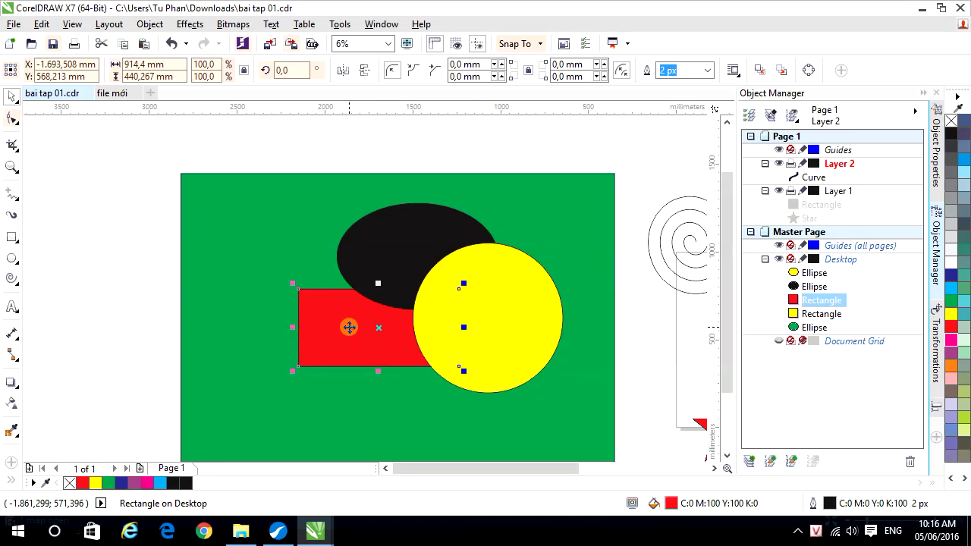
right_click(349, 327)
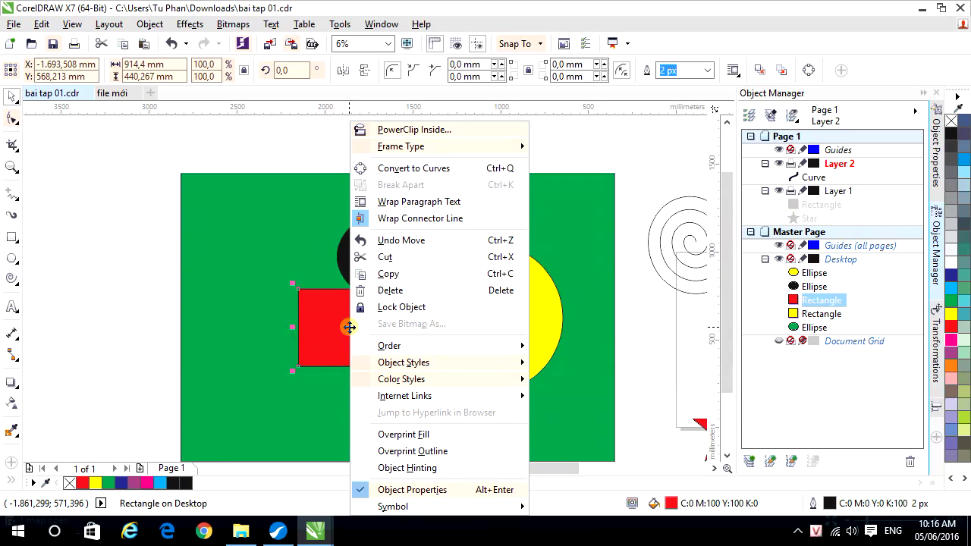
mouse_move(390, 346)
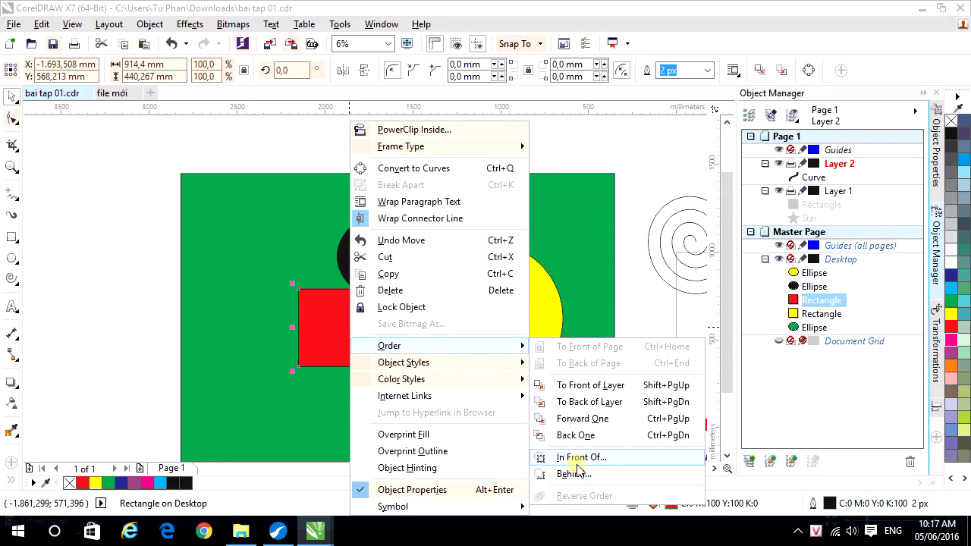
click(607, 325)
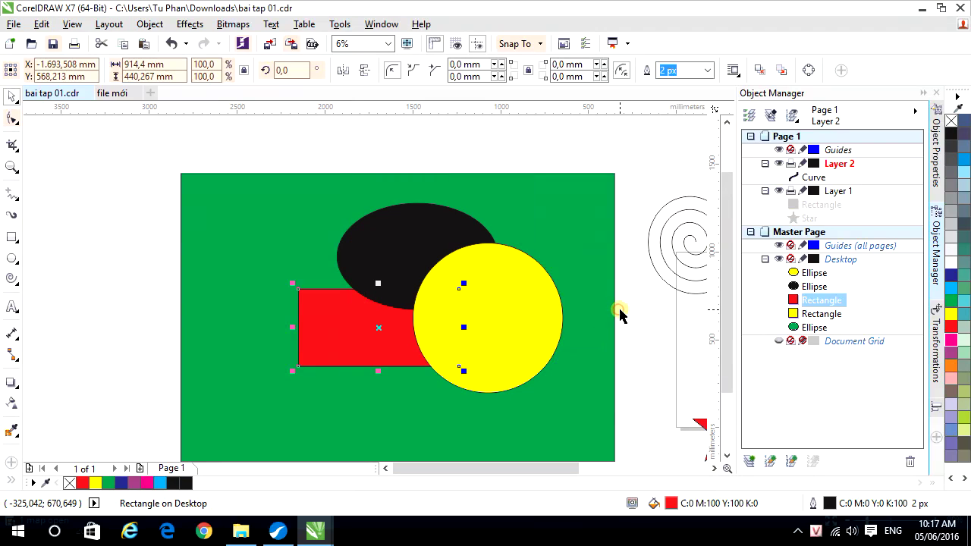
Bring the red rectangle forward one level so it lies in front of the black ellipse.
right_click(374, 332)
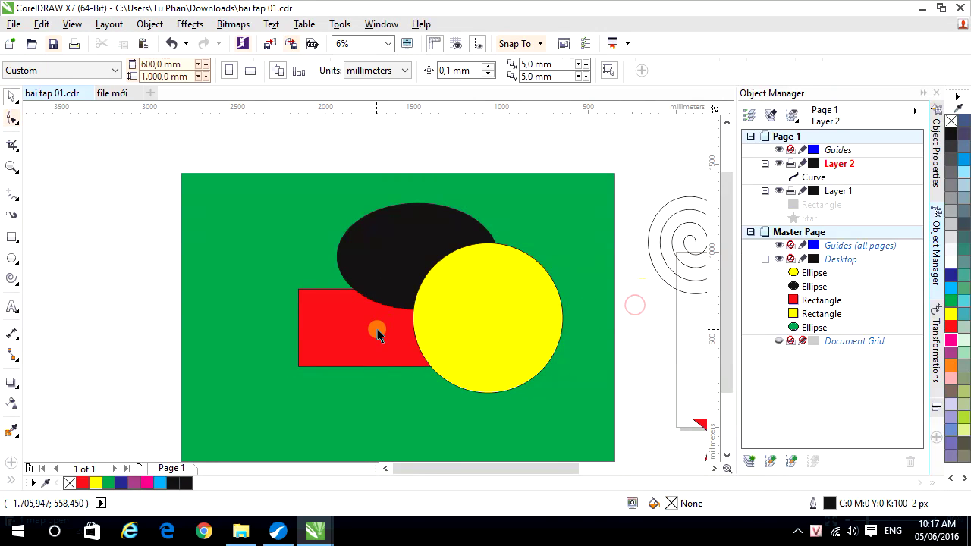
mouse_move(459, 349)
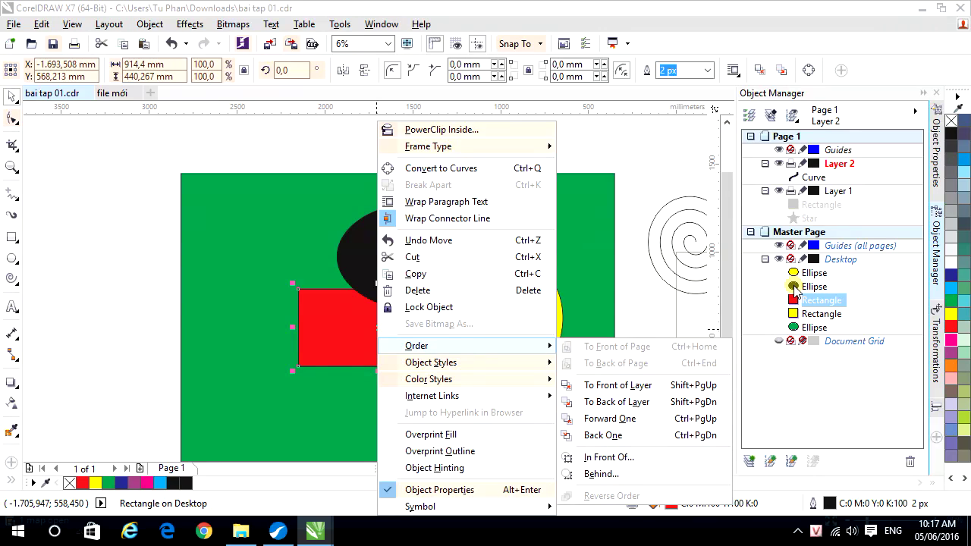
click(629, 418)
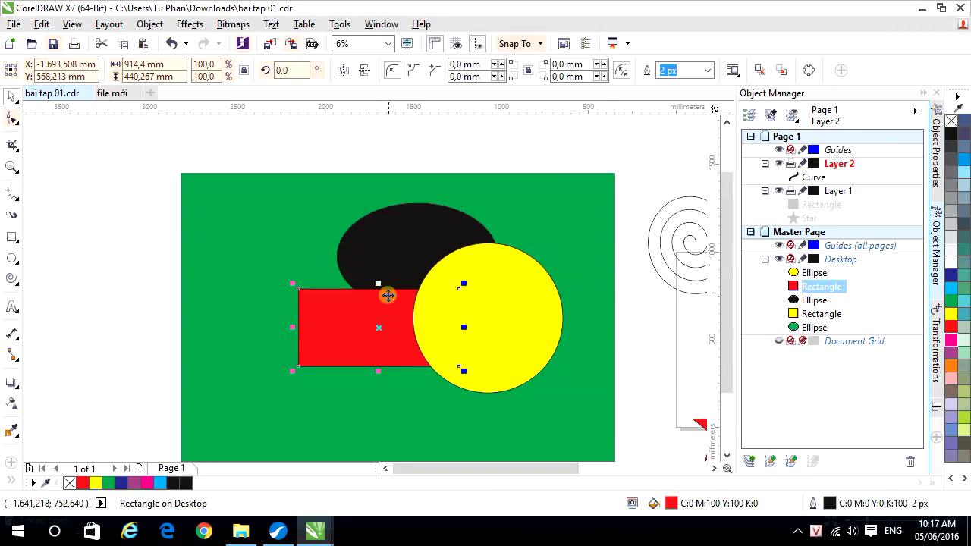
Bring the red rectangle forward one more level so it lies in front of the yellow circle.
right_click(390, 322)
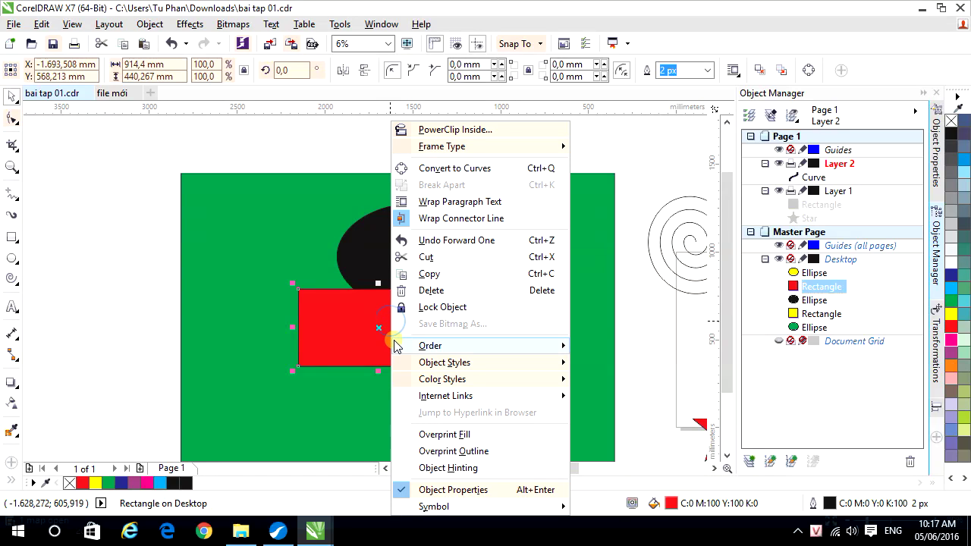
click(348, 312)
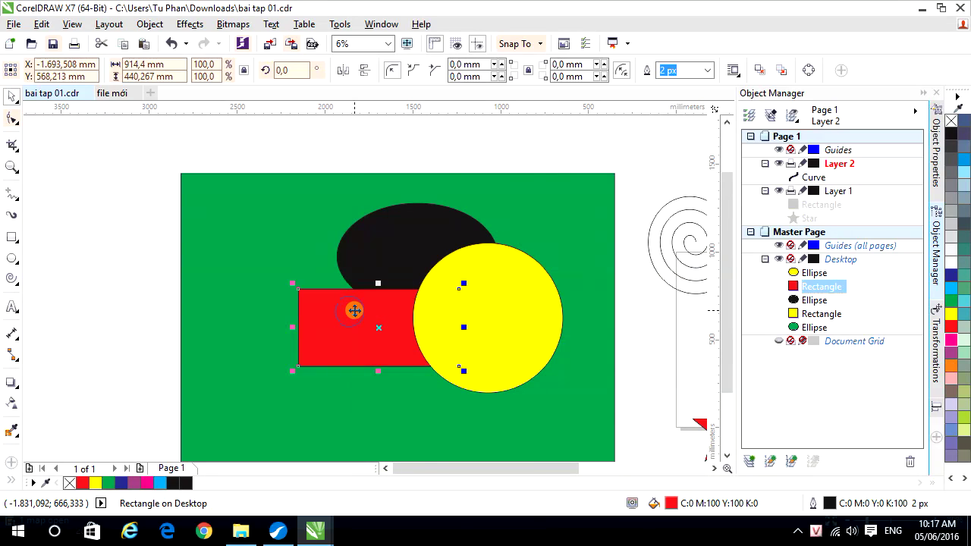
right_click(349, 311)
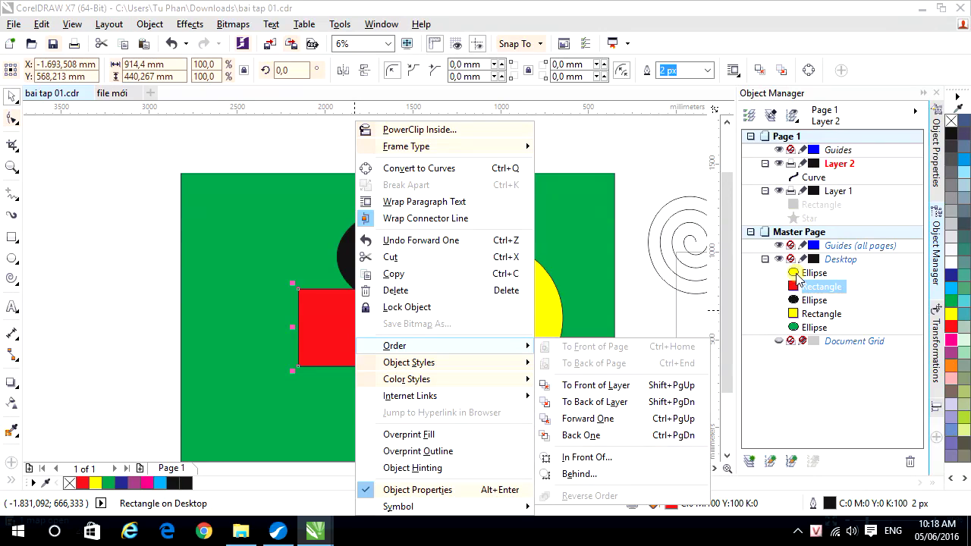
click(606, 424)
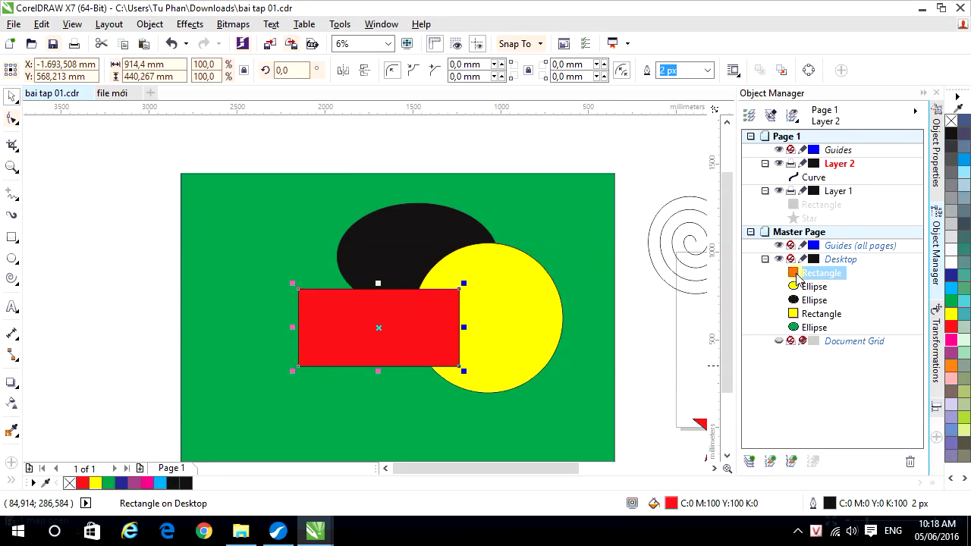
Move the red rectangle about 108 mm right and 117 mm down, and send it back one level behind the yellow circle.
drag(449, 314, 430, 348)
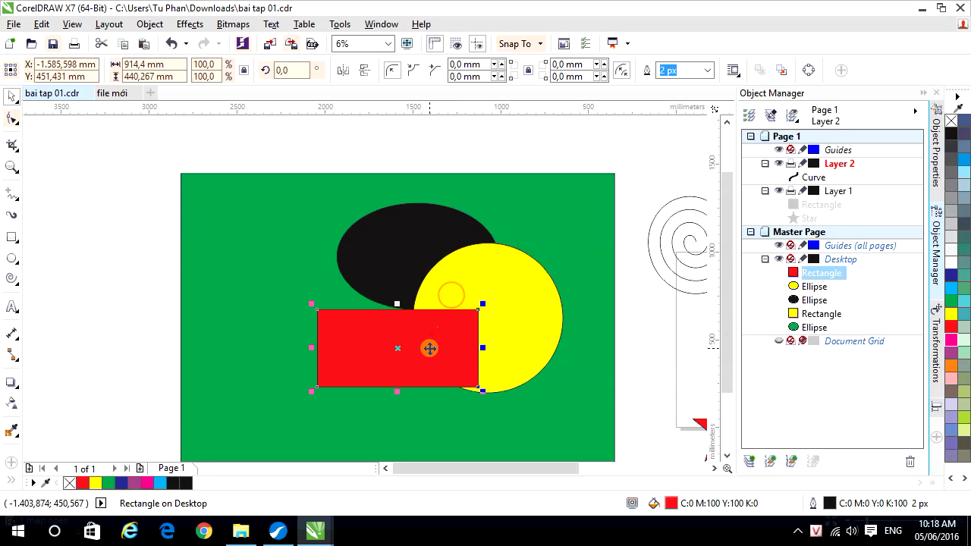
click(448, 180)
click(429, 329)
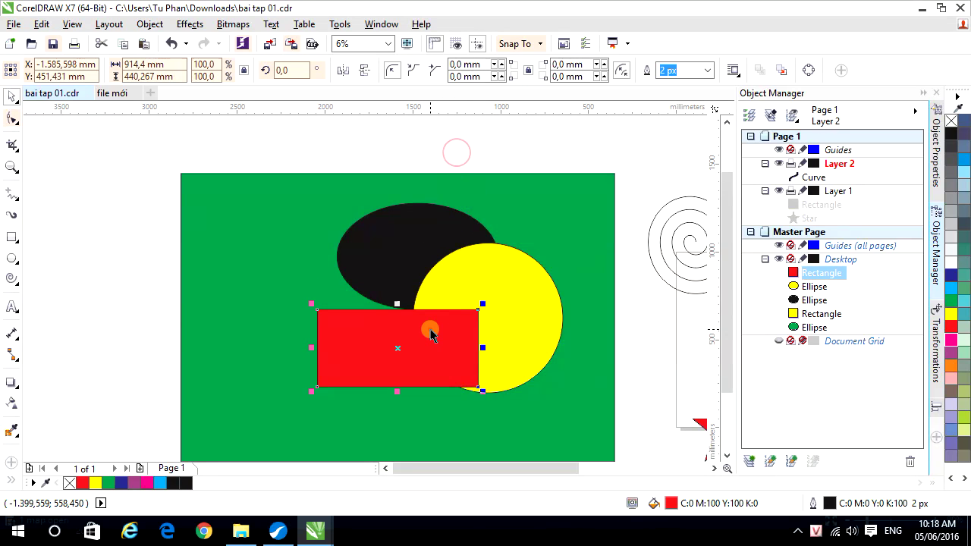
right_click(430, 329)
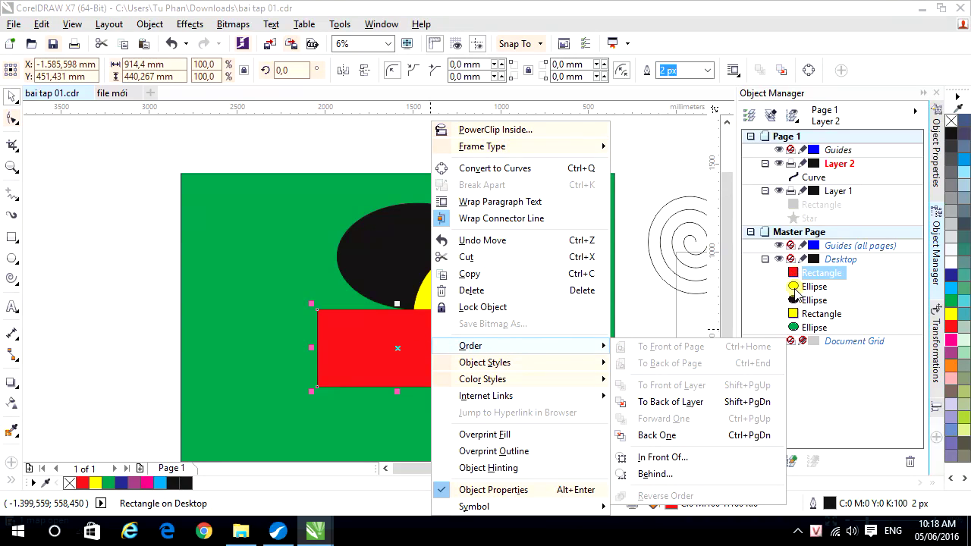
click(656, 435)
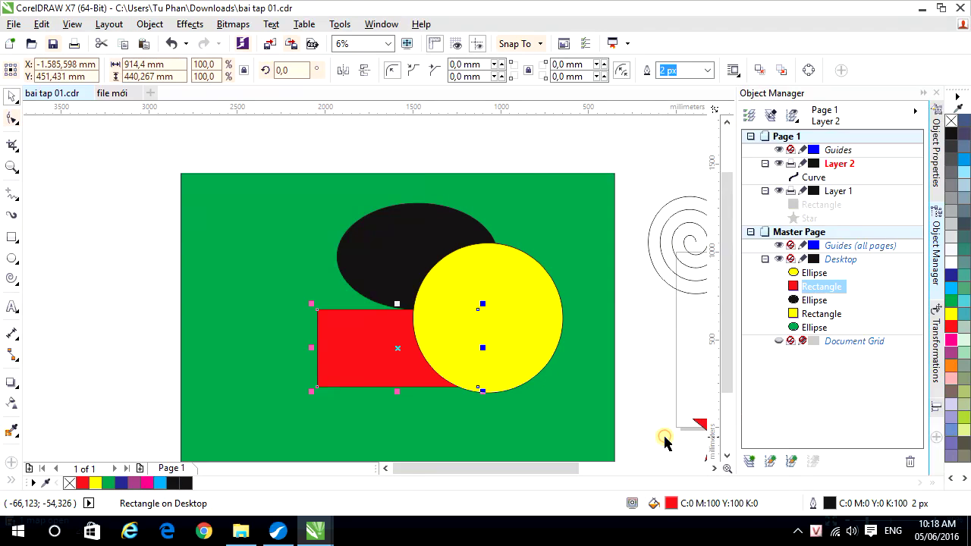
Move the red rectangle about 87 mm right and 117 mm up, and send it back one level behind the black ellipse.
drag(375, 337, 398, 313)
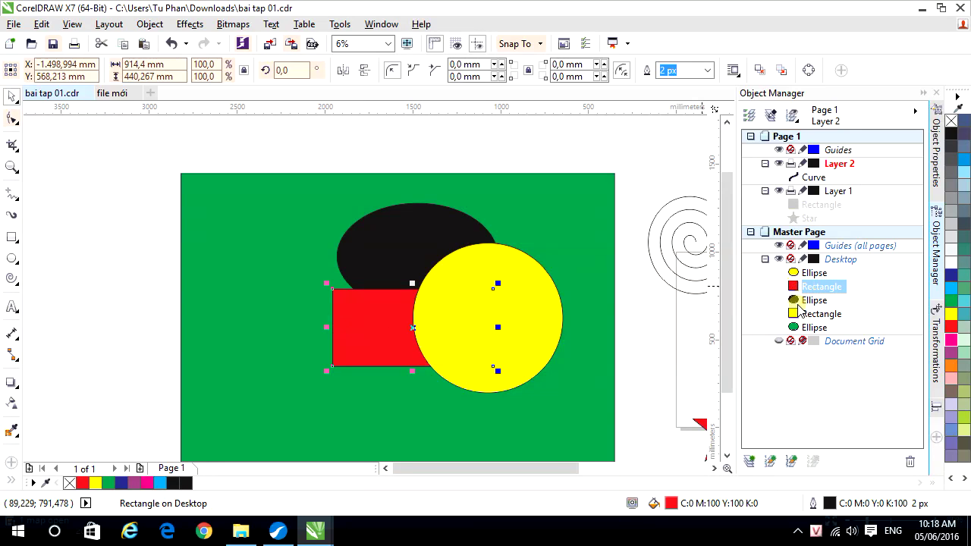
right_click(382, 311)
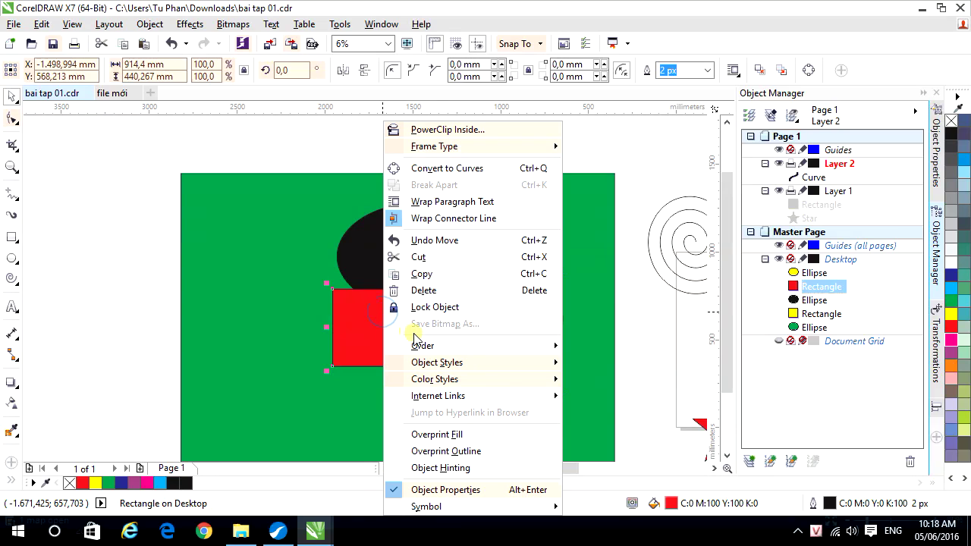
mouse_move(430, 351)
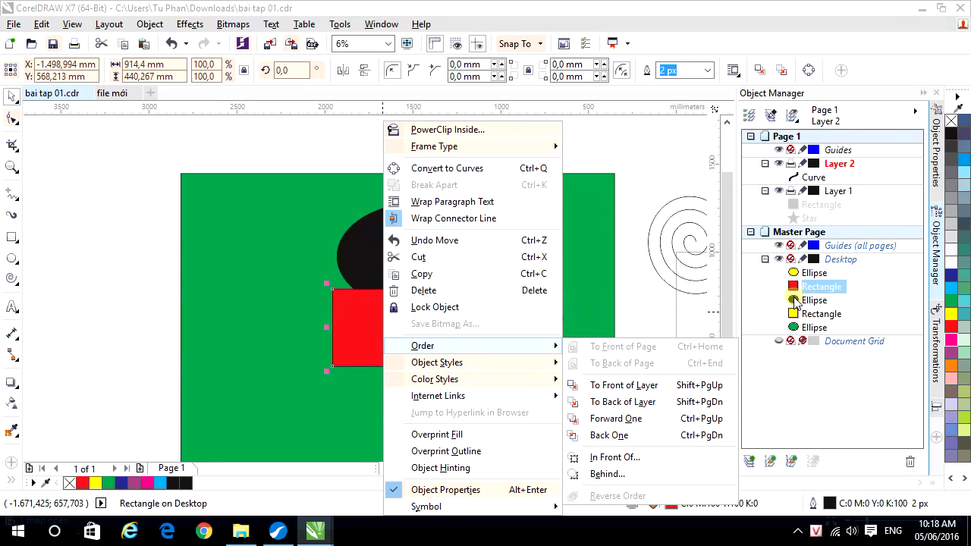
click(615, 437)
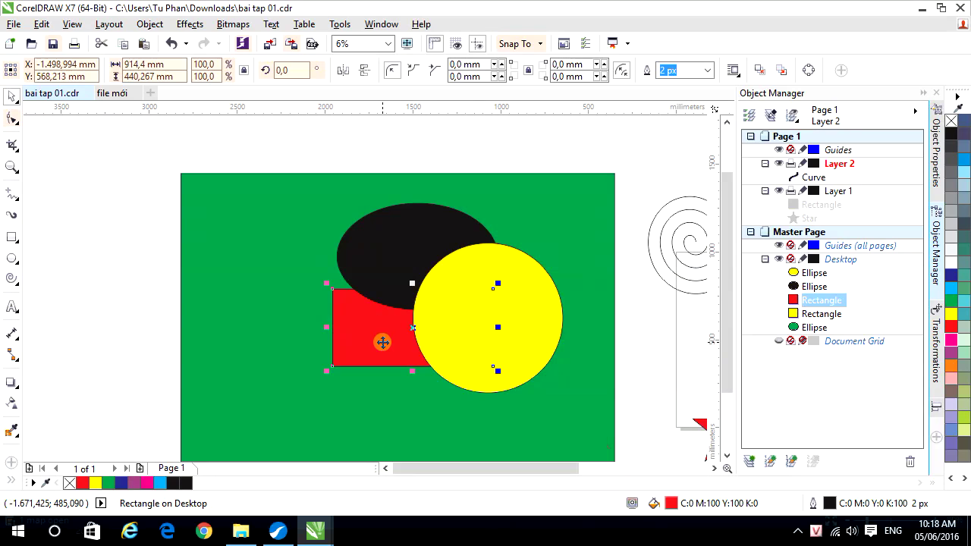
Move the red rectangle about 173 mm left and 151 mm up, and bring it to the front of its layer.
drag(381, 342, 340, 325)
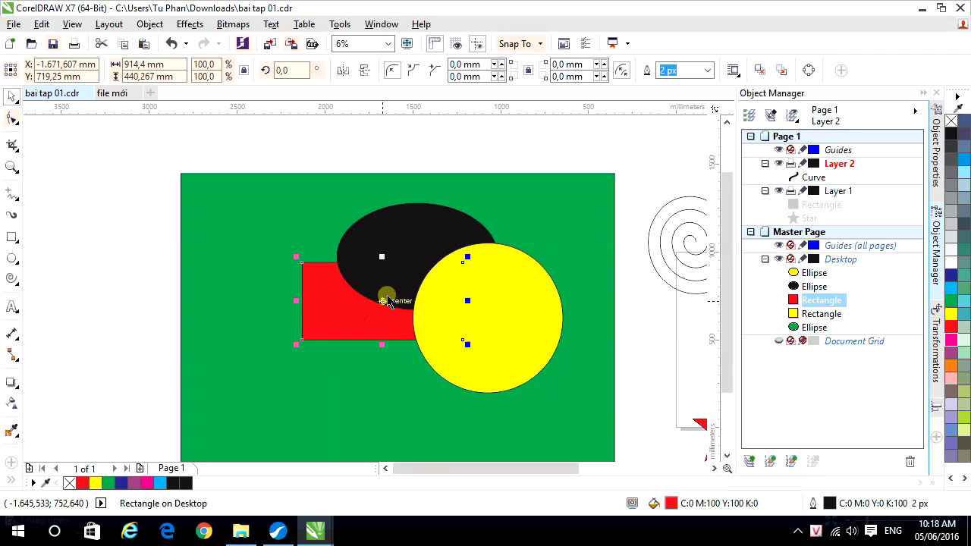
right_click(356, 317)
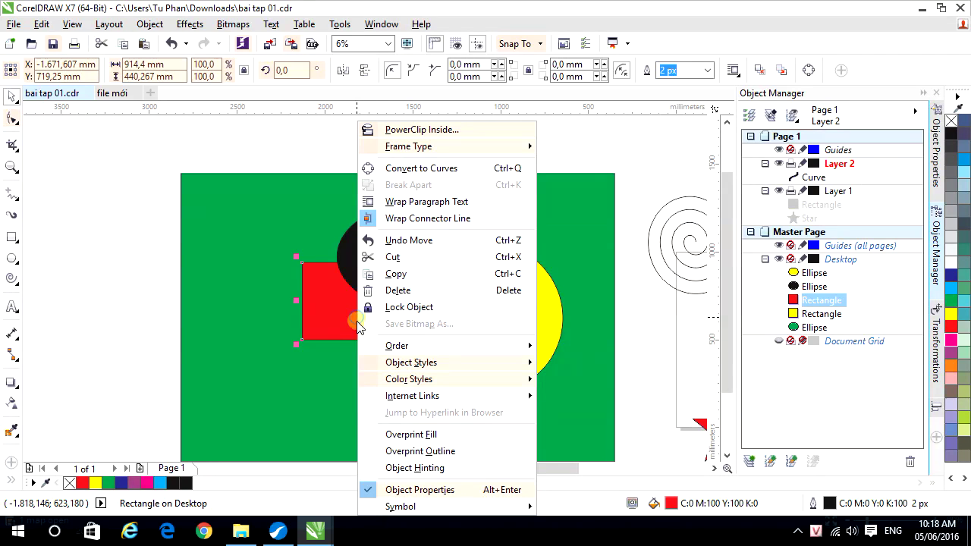
mouse_move(392, 353)
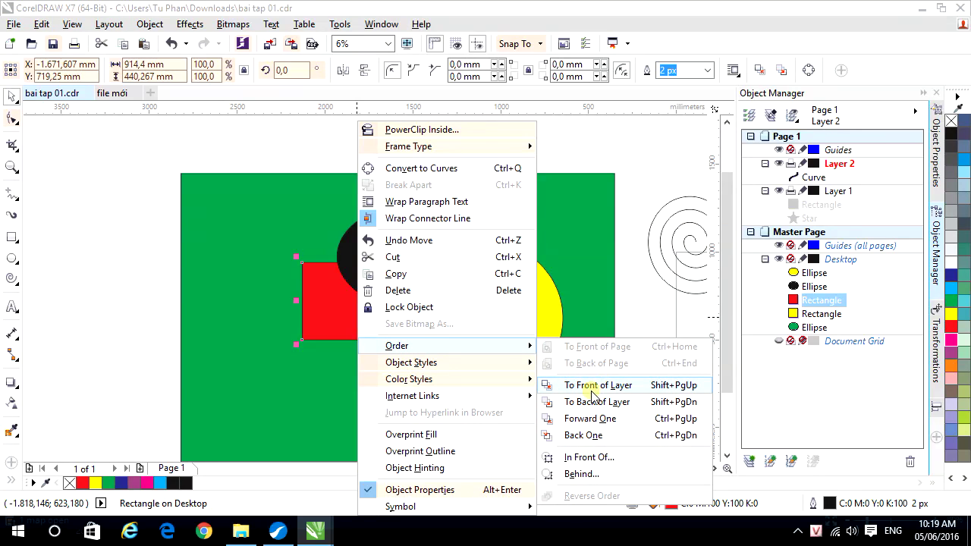
click(620, 317)
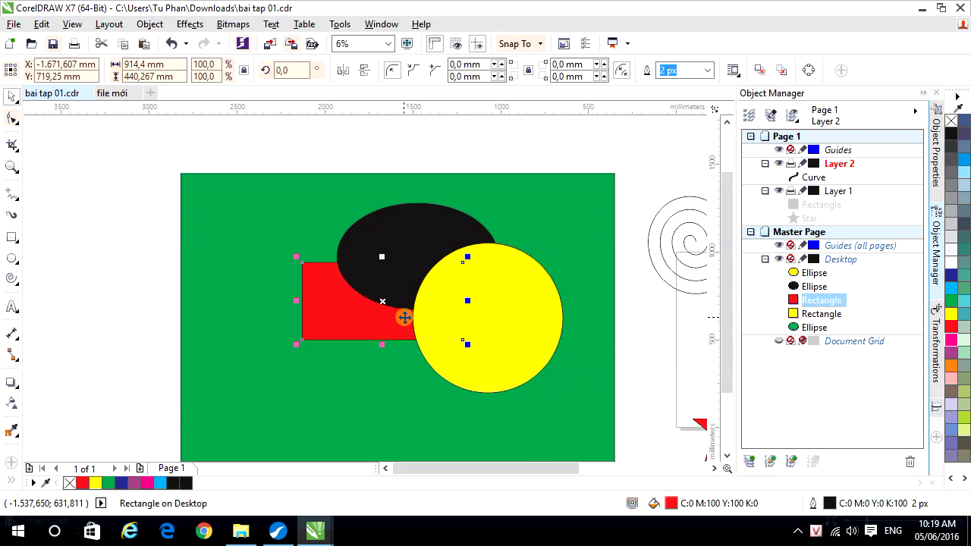
right_click(359, 317)
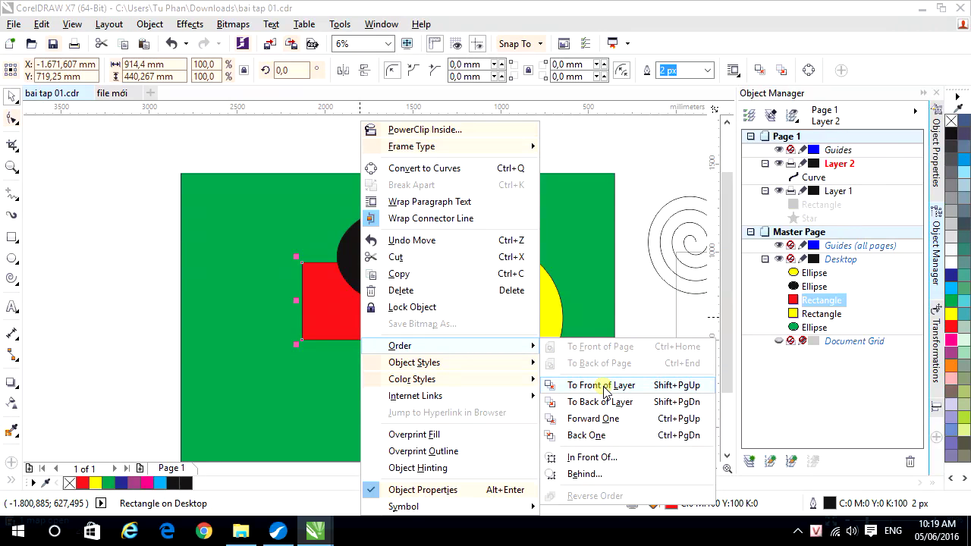
click(605, 385)
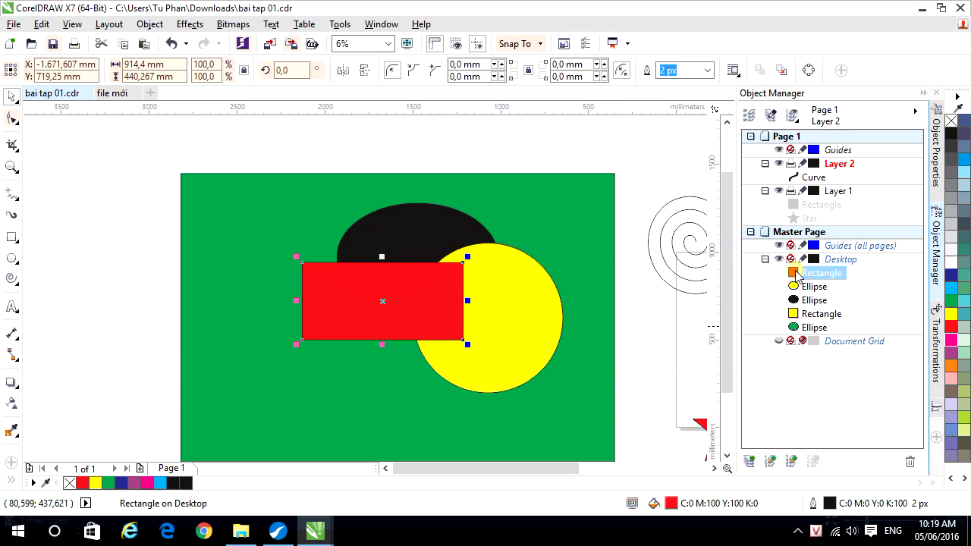
Move the red rectangle about 109 mm right and 55 mm down, and send it to the back of its layer.
drag(398, 299, 417, 308)
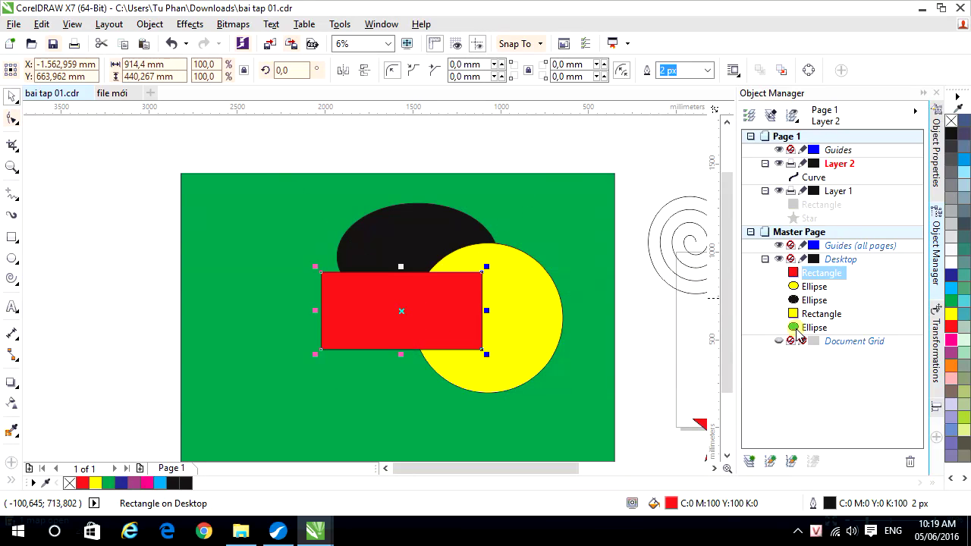
right_click(411, 308)
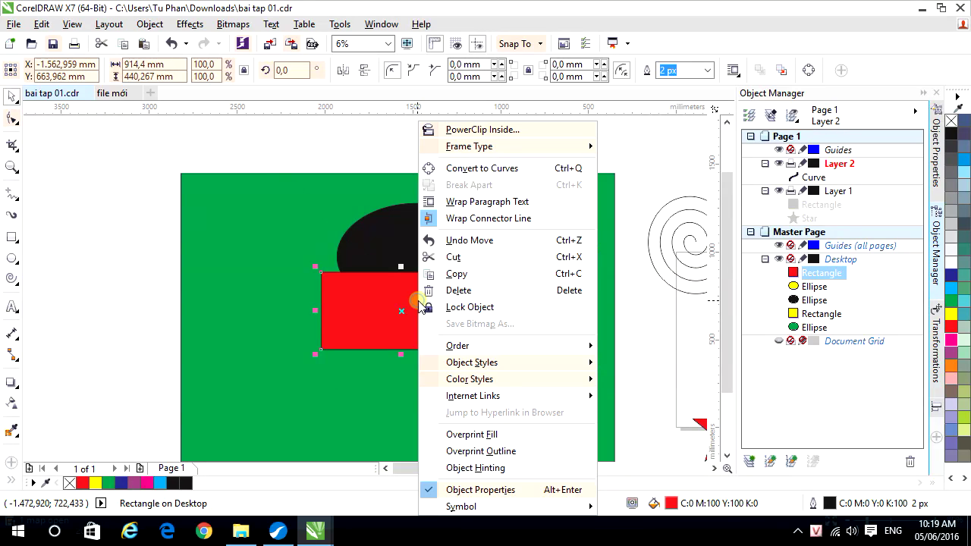
mouse_move(548, 348)
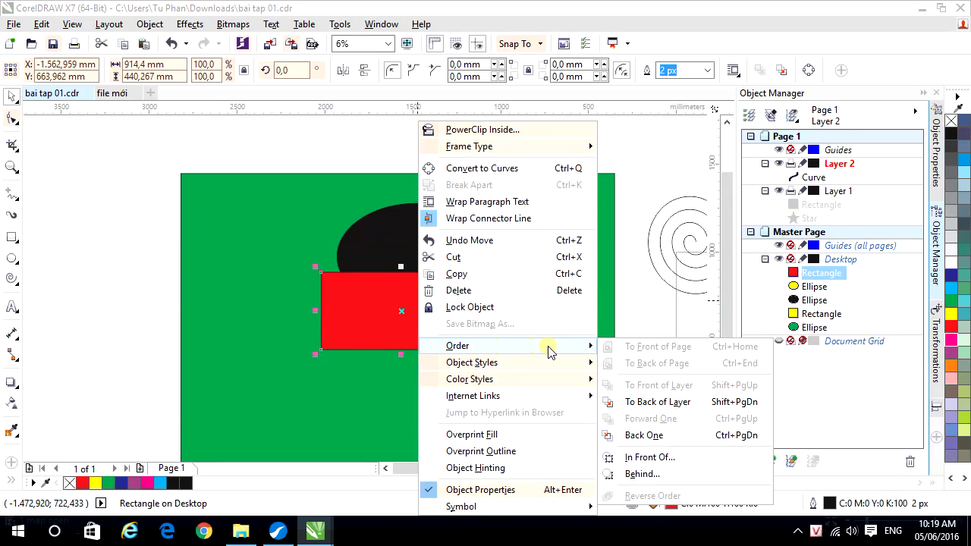
click(680, 408)
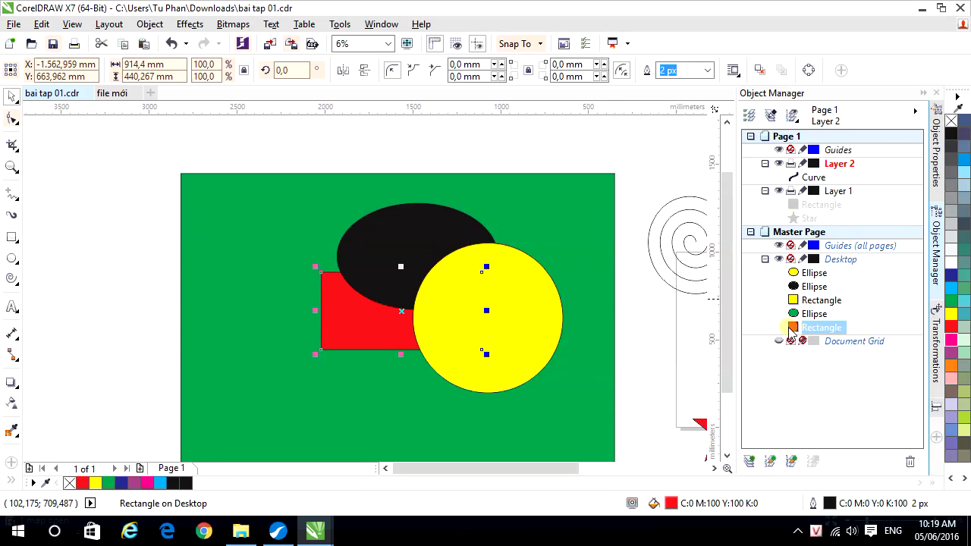
right_click(364, 333)
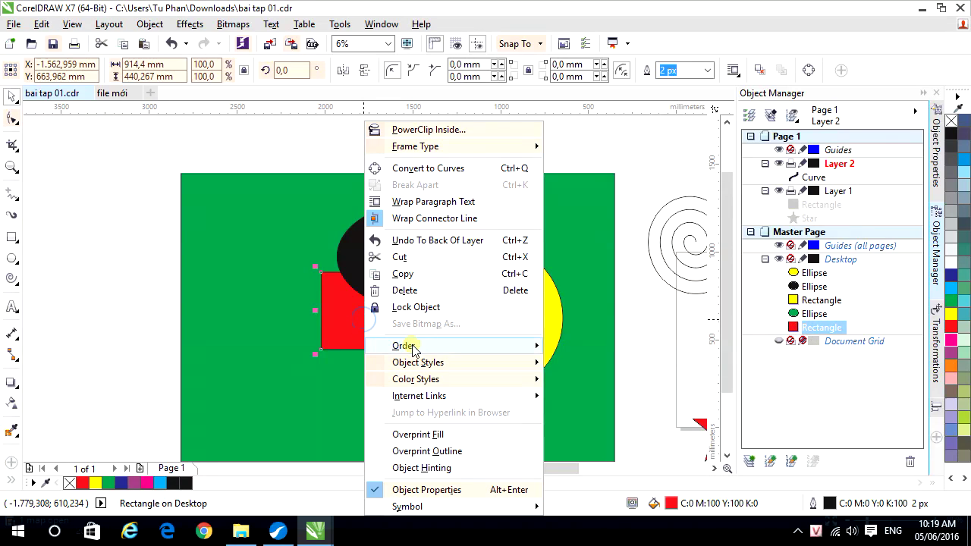
mouse_move(498, 346)
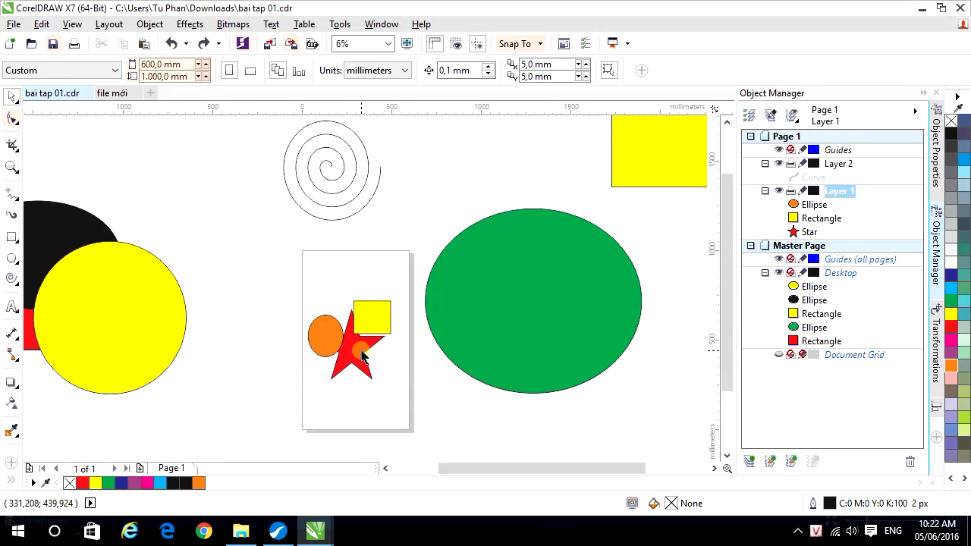
Select the red star on Layer 1, behind the orange ellipse and the yellow rectangle.
scroll(363, 356, up, 1)
drag(362, 356, 465, 339)
scroll(375, 369, up, 1)
click(427, 312)
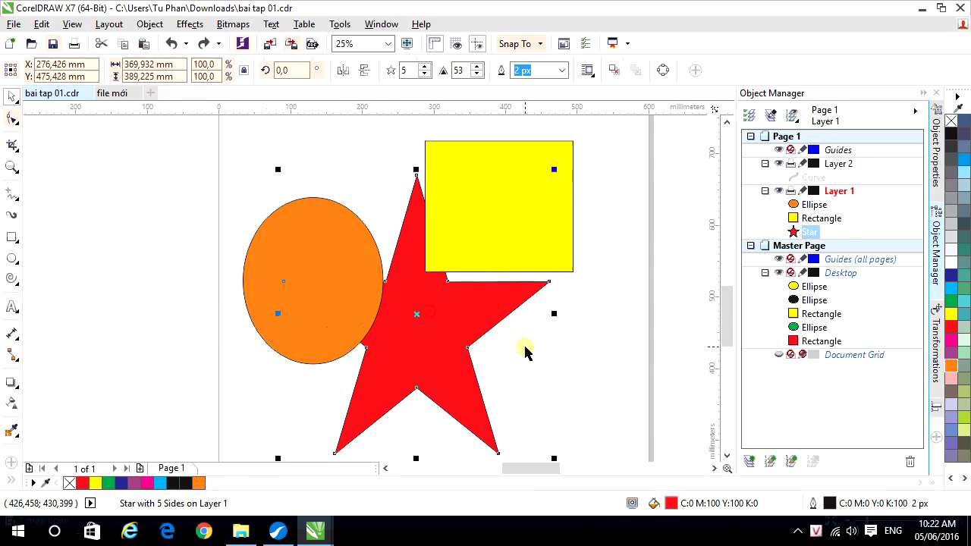
click(524, 346)
click(406, 320)
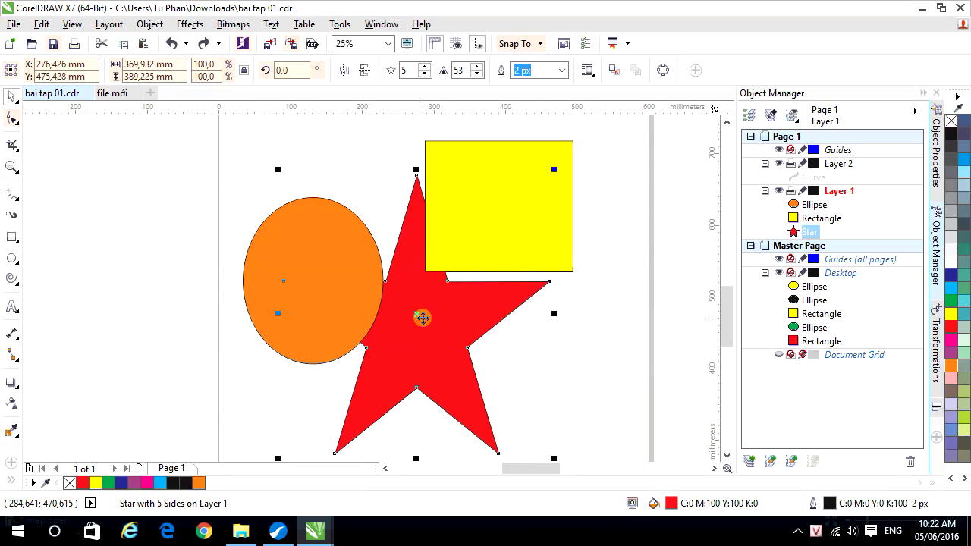
click(810, 232)
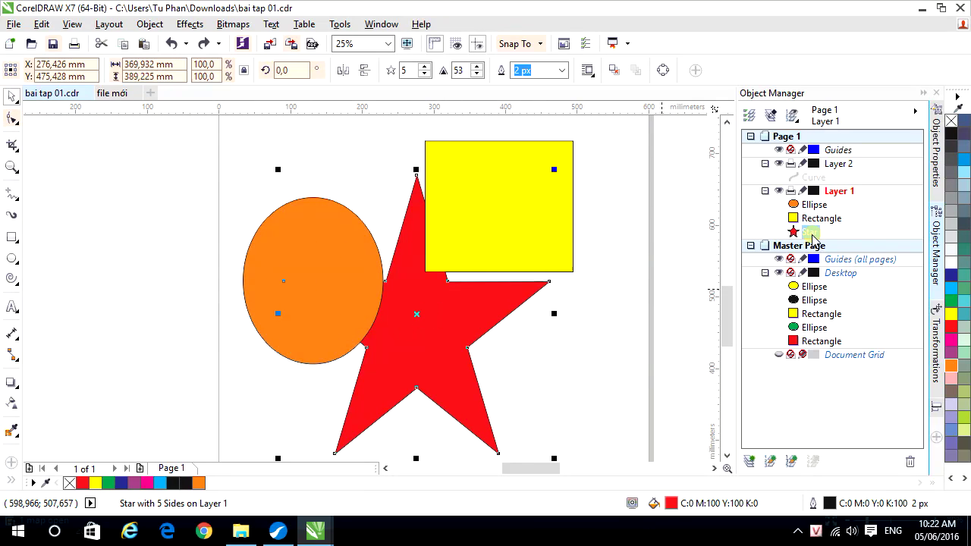
right_click(446, 316)
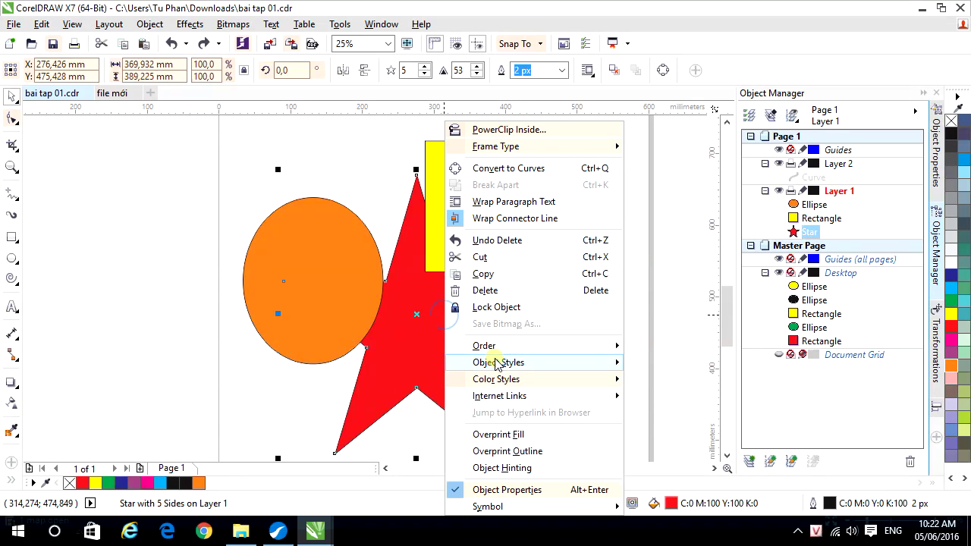
mouse_move(516, 350)
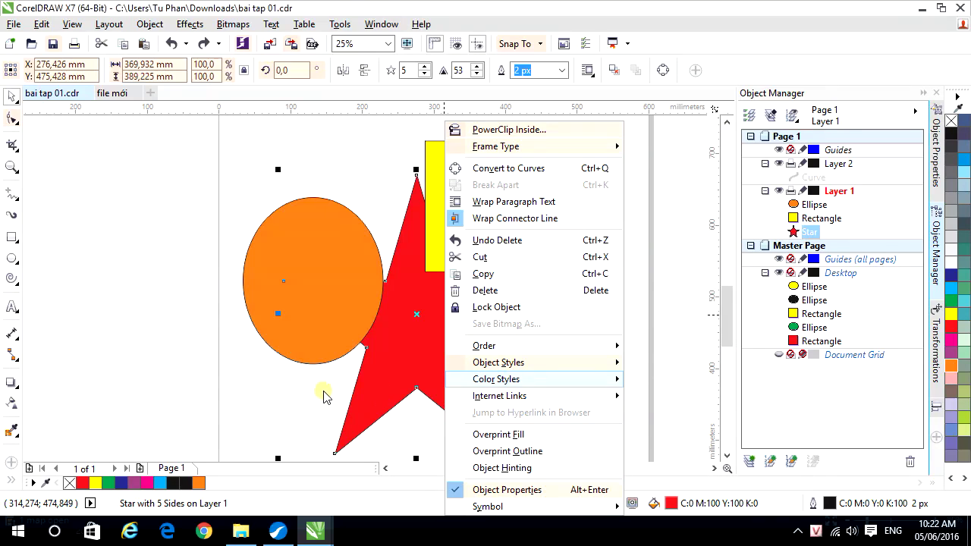
click(263, 387)
right_click(425, 354)
click(408, 354)
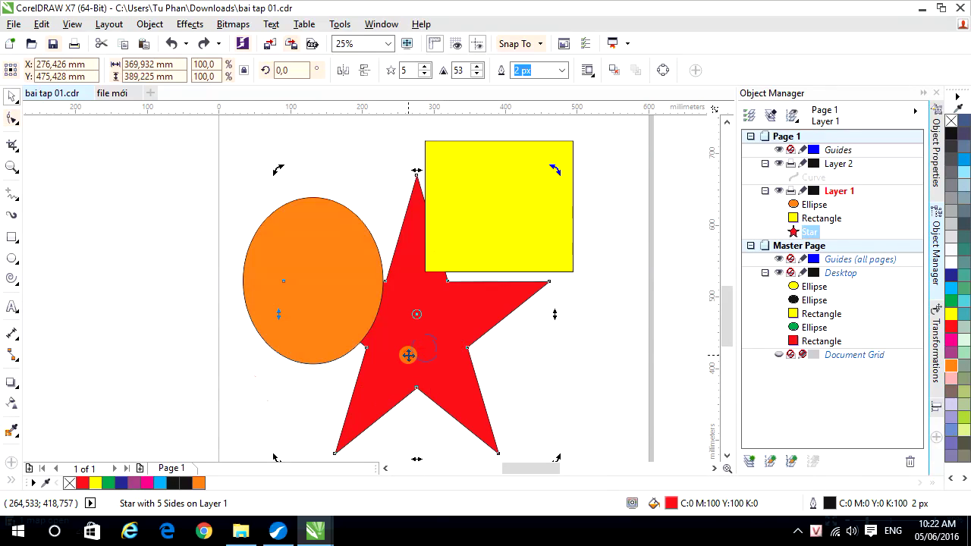
click(425, 351)
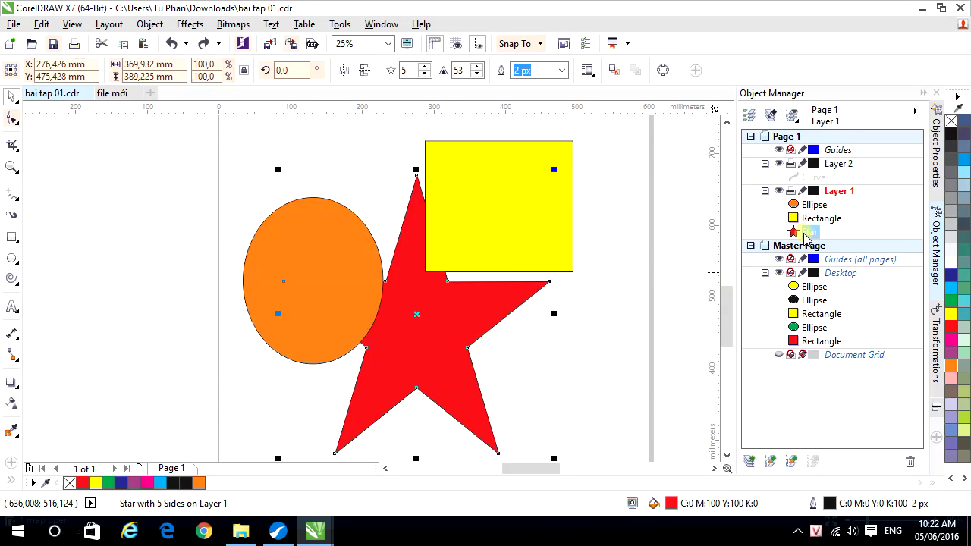
Bring the red star on Layer 1 to the front of the page, accepting its move to another layer.
click(837, 164)
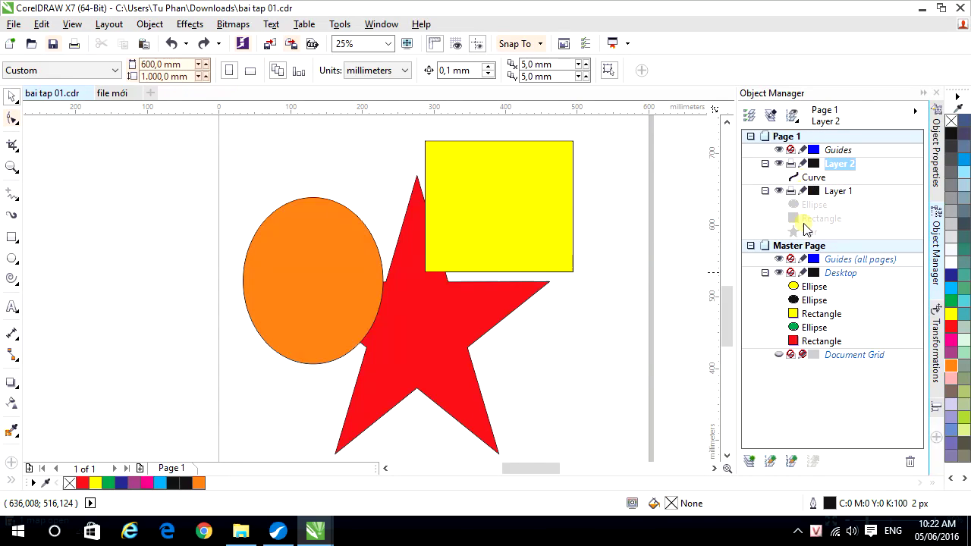
click(827, 192)
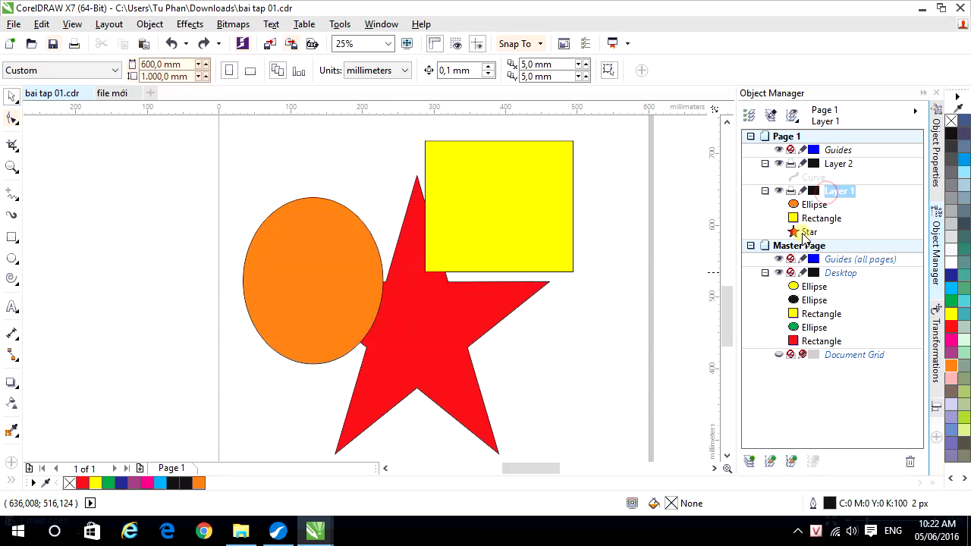
click(809, 231)
right_click(458, 325)
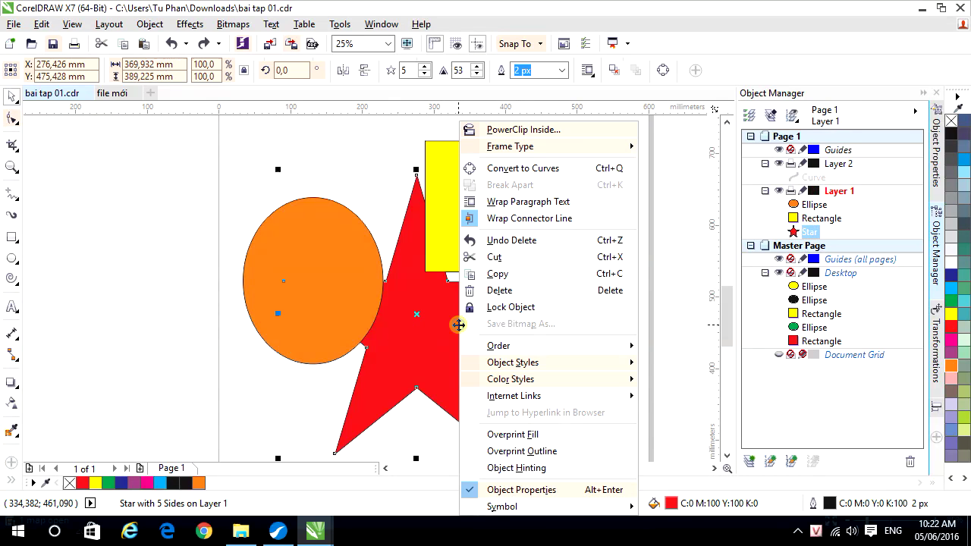
mouse_move(497, 346)
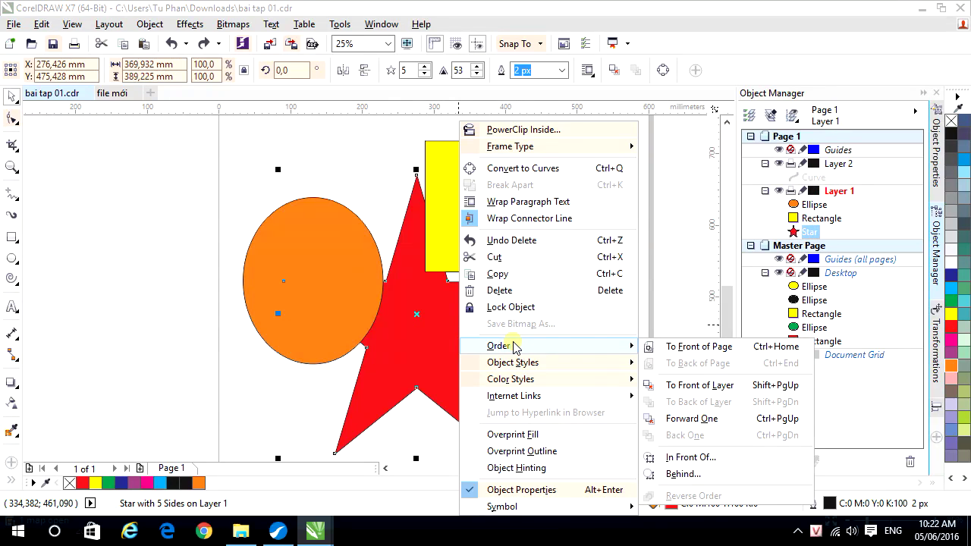
click(722, 350)
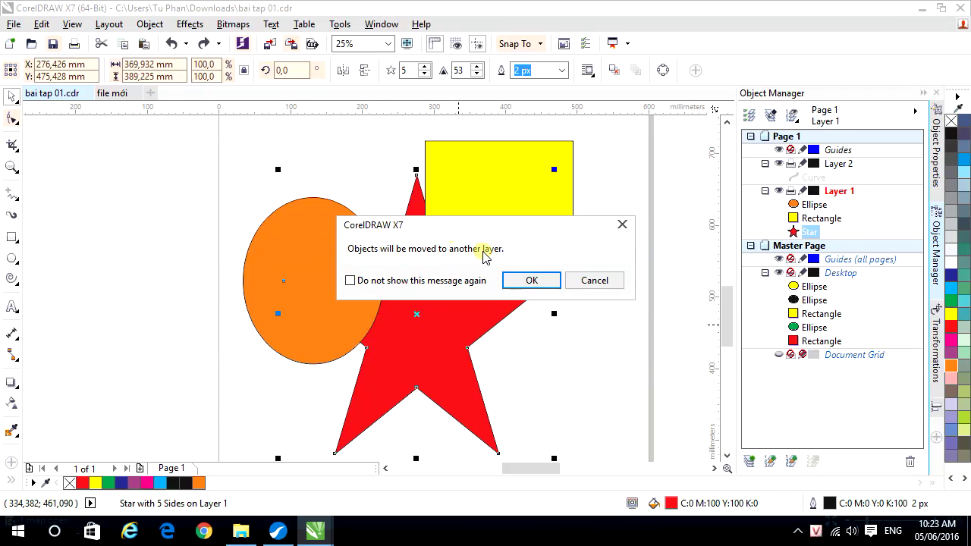
click(532, 281)
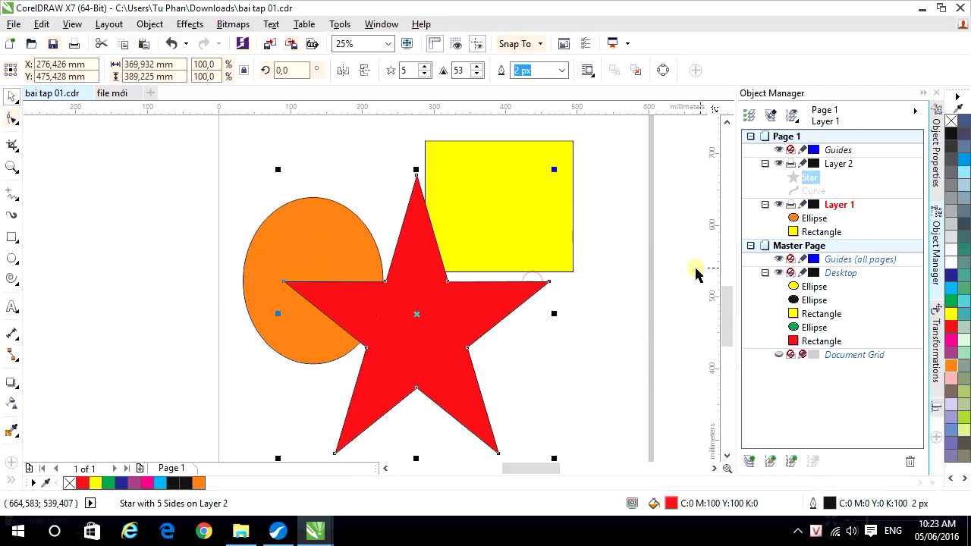
Select the red star in Layer 2 and send it to the back of the page, accepting its move to another layer.
click(640, 289)
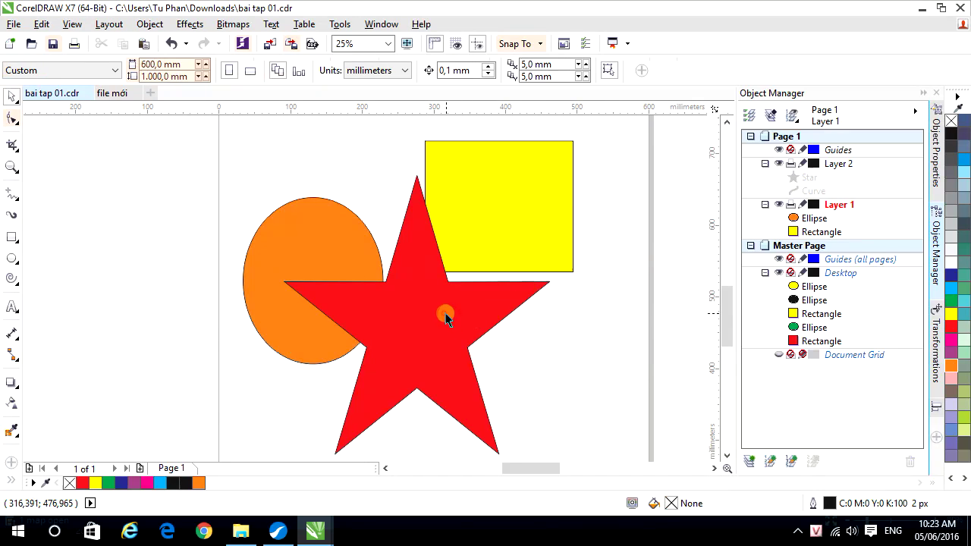
click(796, 177)
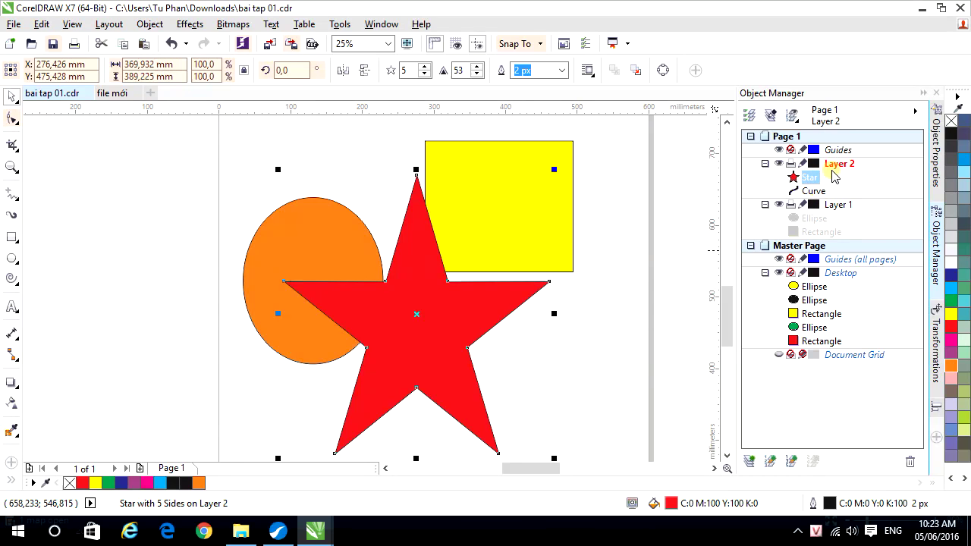
click(831, 165)
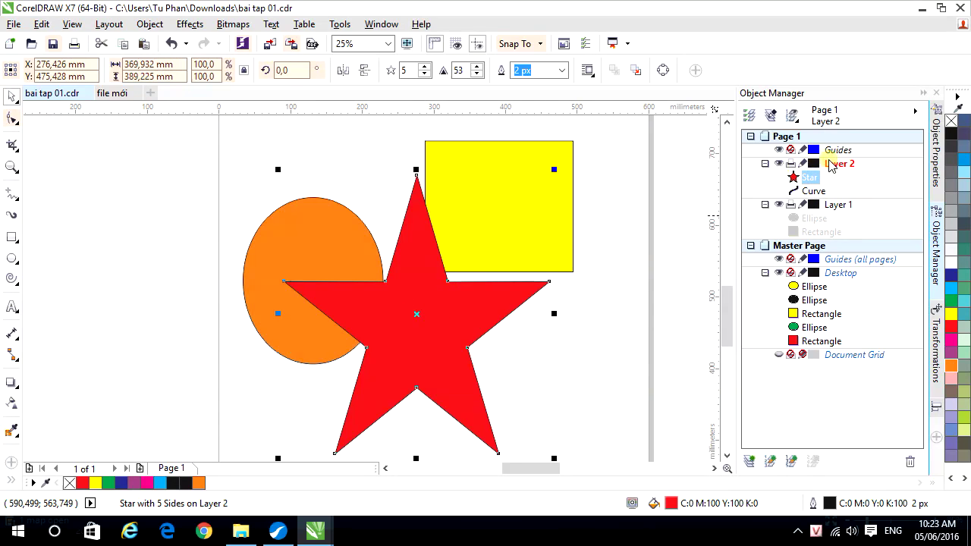
click(807, 179)
click(800, 181)
right_click(467, 304)
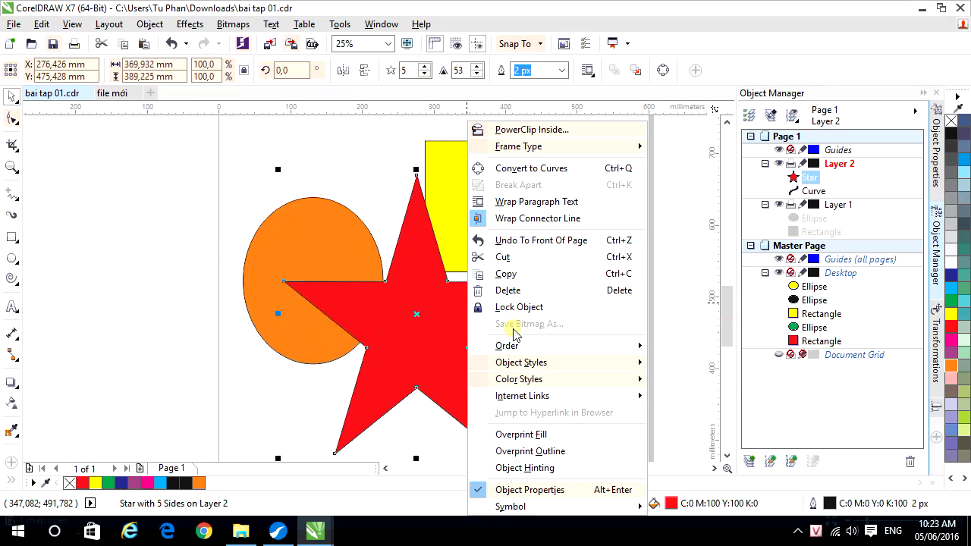
click(534, 349)
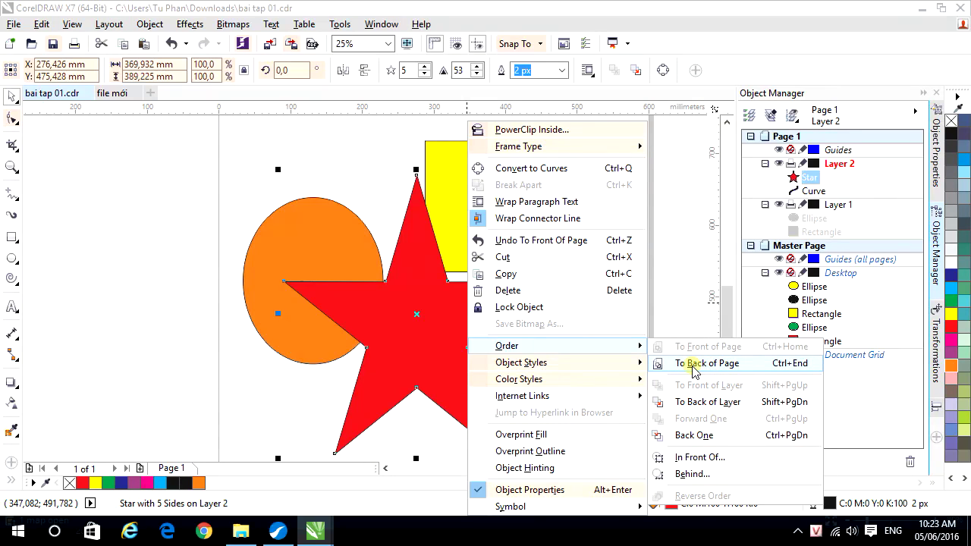
click(691, 363)
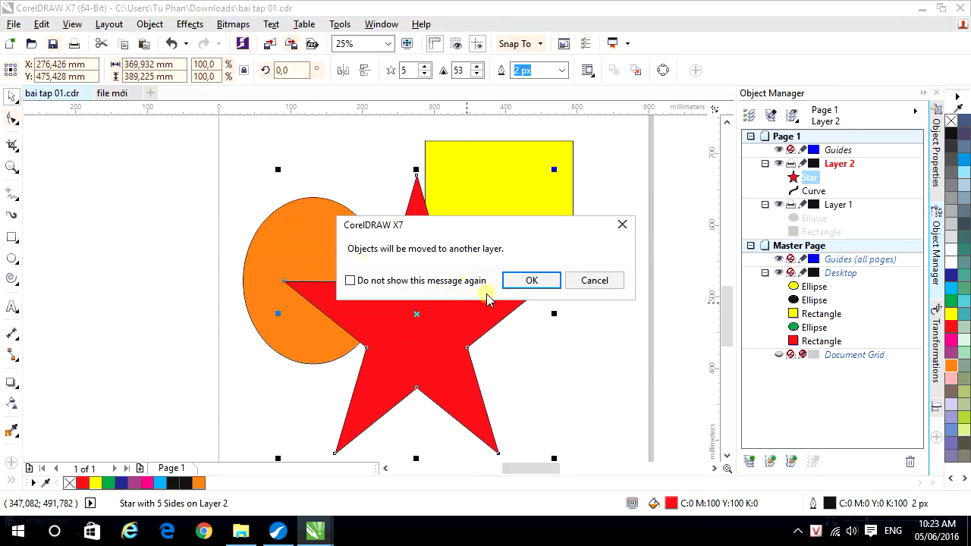
click(531, 280)
Select the red star in Layer 1 and move it about 19 mm left and 54 mm up.
click(834, 165)
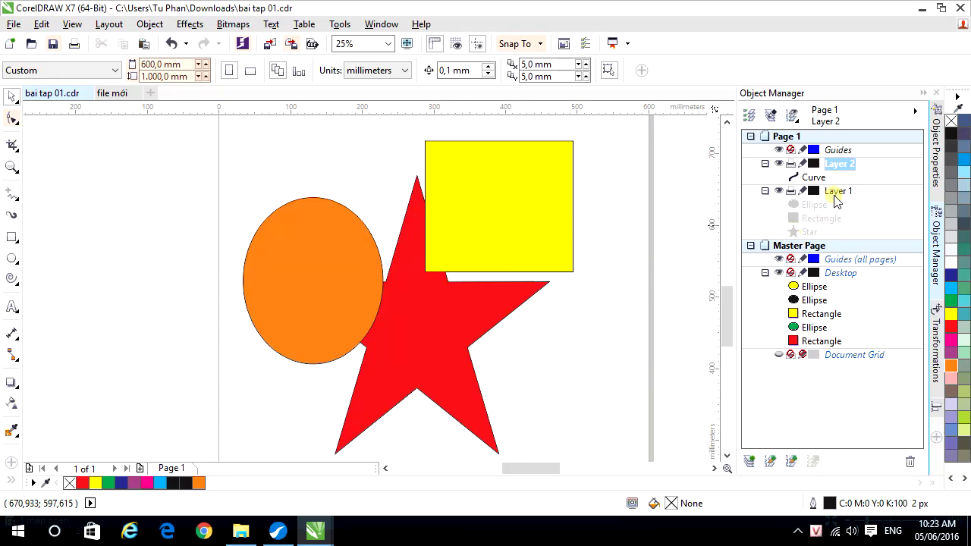
click(835, 192)
click(807, 232)
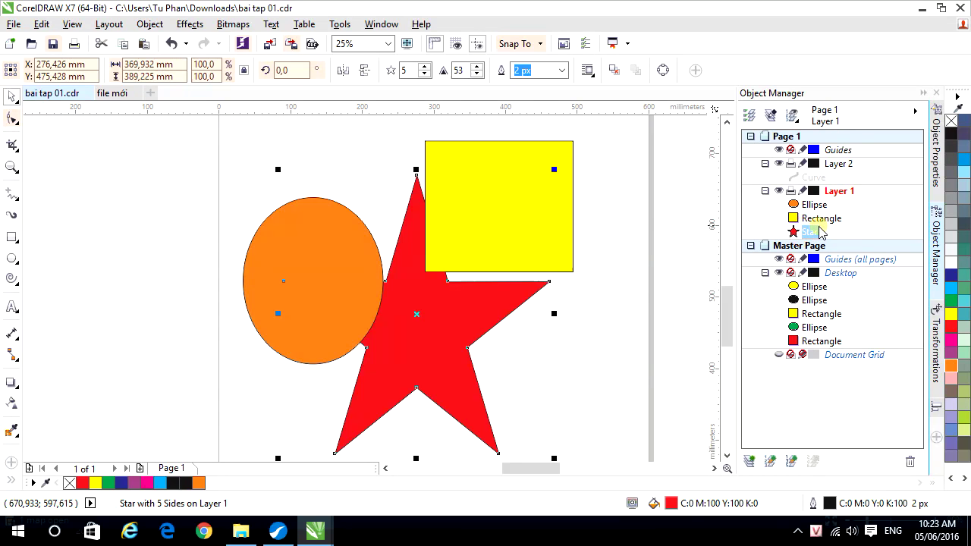
click(407, 321)
drag(475, 321, 420, 325)
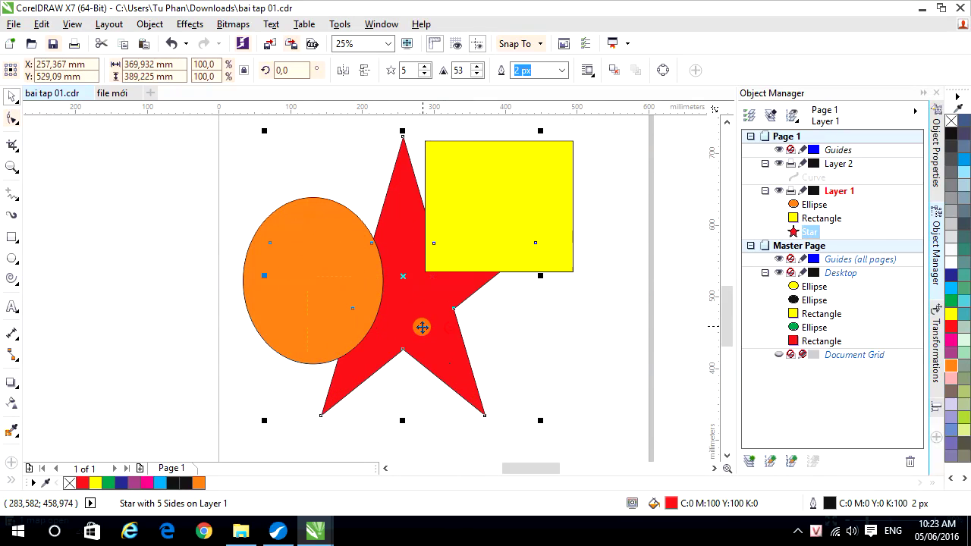
right_click(423, 319)
mouse_move(494, 345)
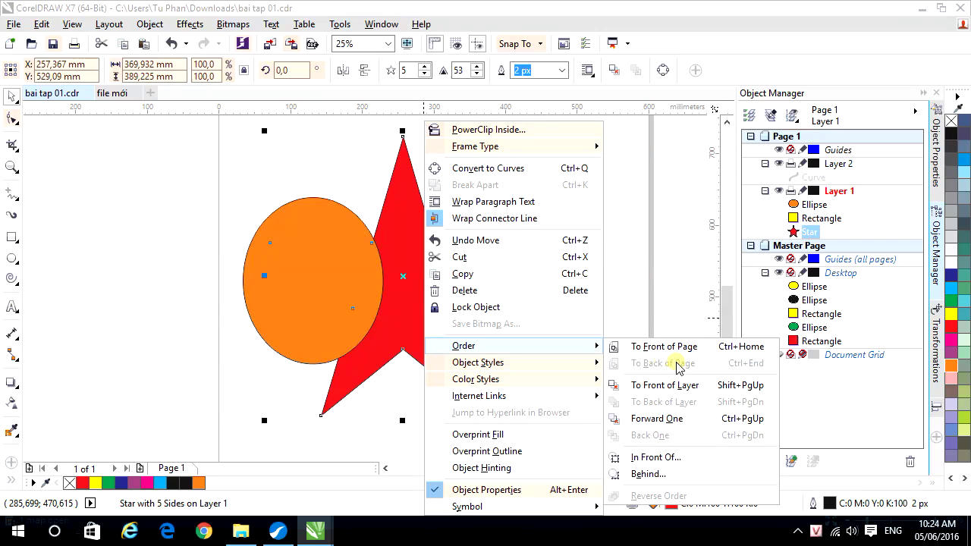
click(656, 273)
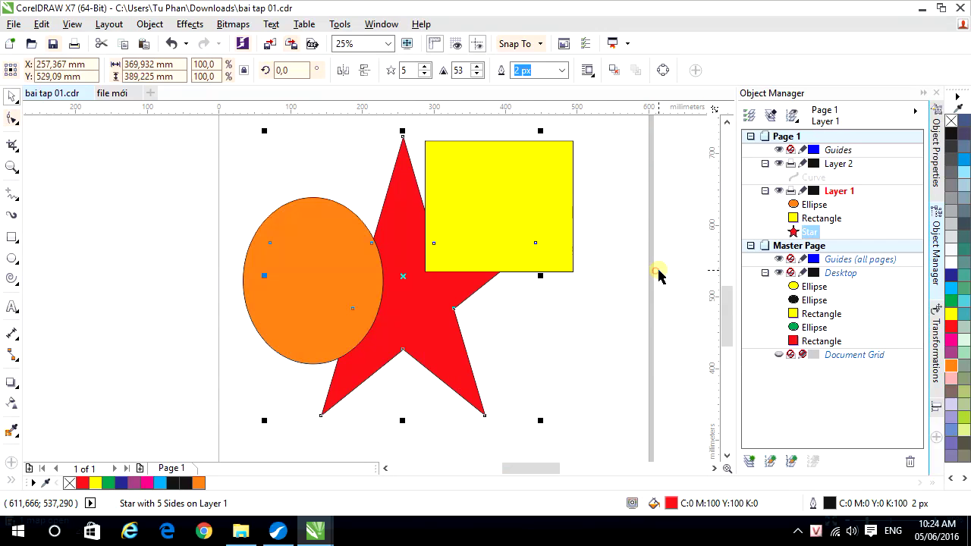
scroll(557, 314, down, 2)
scroll(505, 311, up, 2)
scroll(461, 325, down, 1)
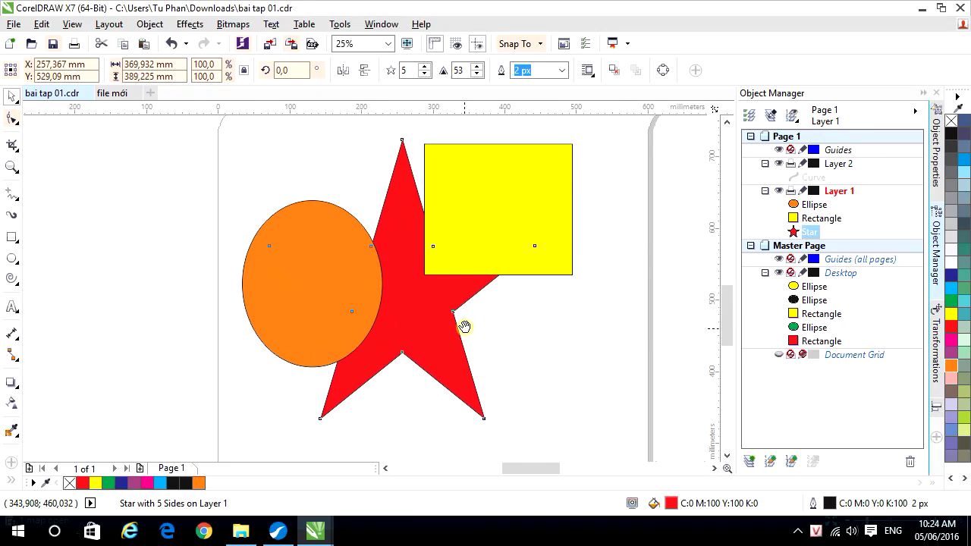
scroll(461, 326, up, 1)
click(594, 344)
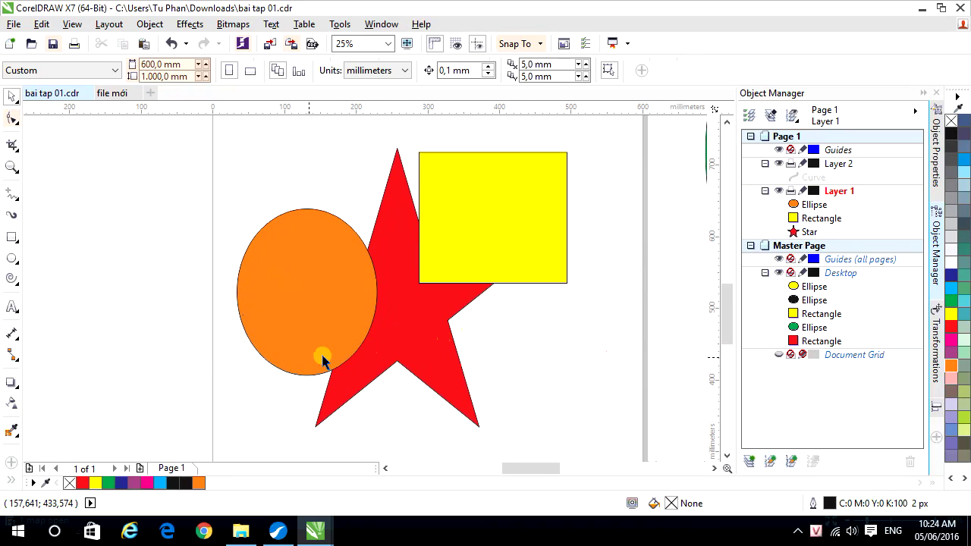
Move the orange ellipse about 19 mm right and 12 mm up, and the yellow rectangle over the star, overlapping the ellipse.
click(275, 290)
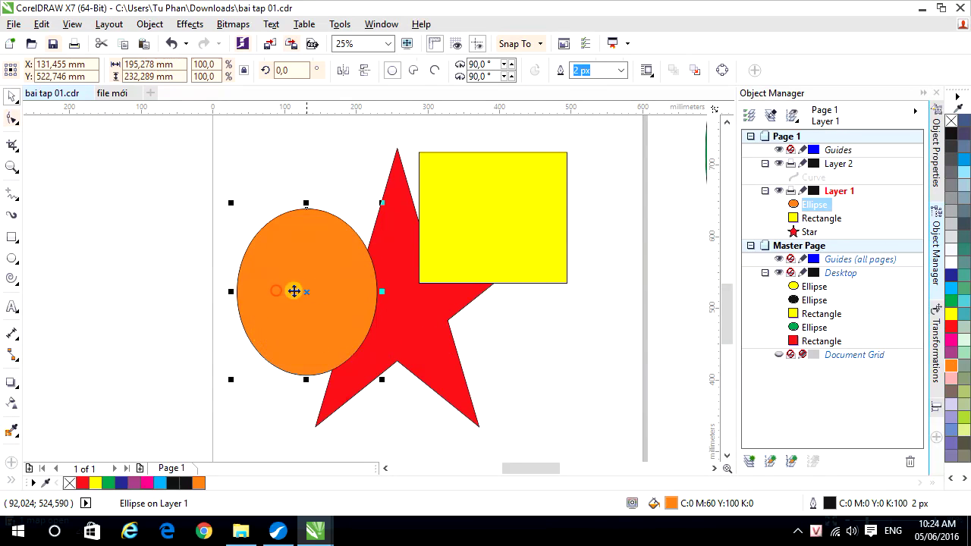
drag(314, 293, 330, 288)
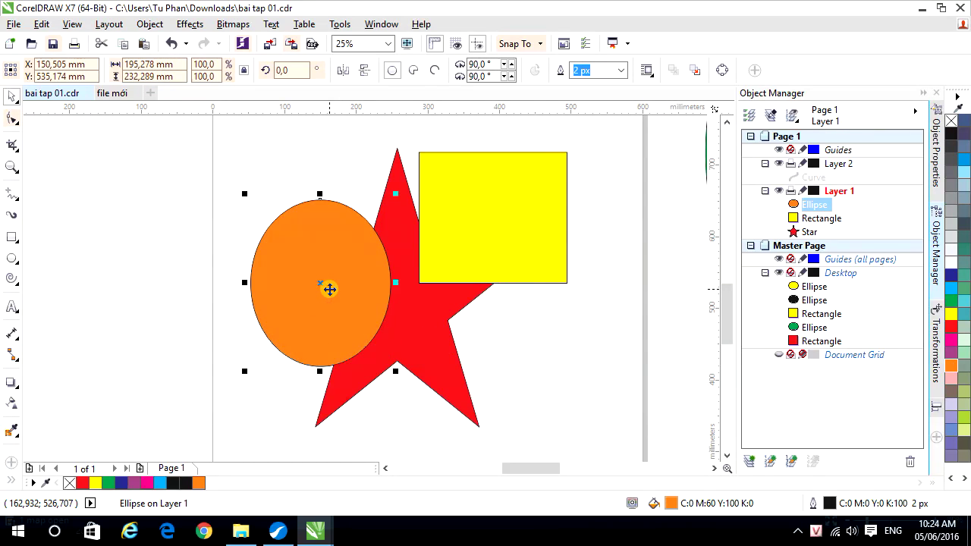
drag(530, 255, 451, 284)
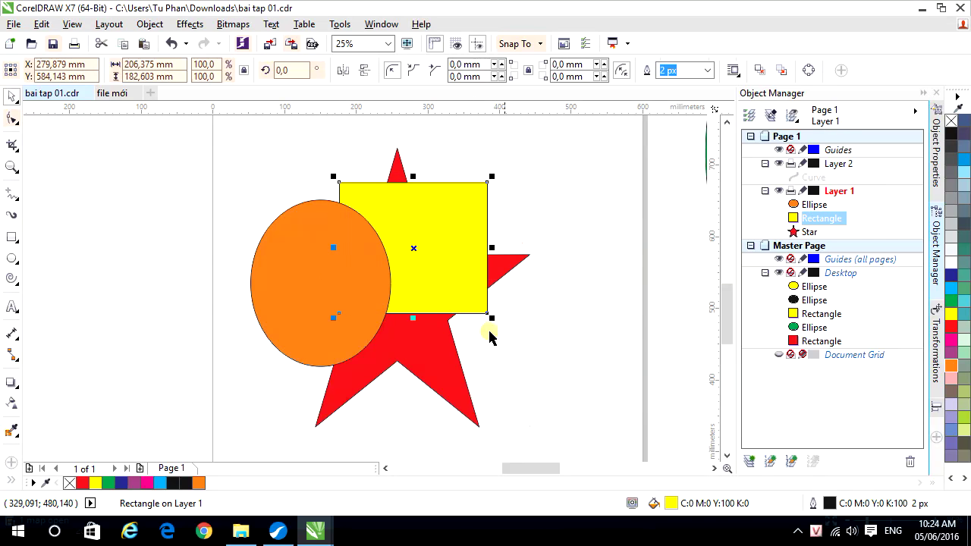
click(574, 364)
Order the yellow rectangle in front of the orange ellipse and move it about 163 mm left and 121 mm down.
click(452, 281)
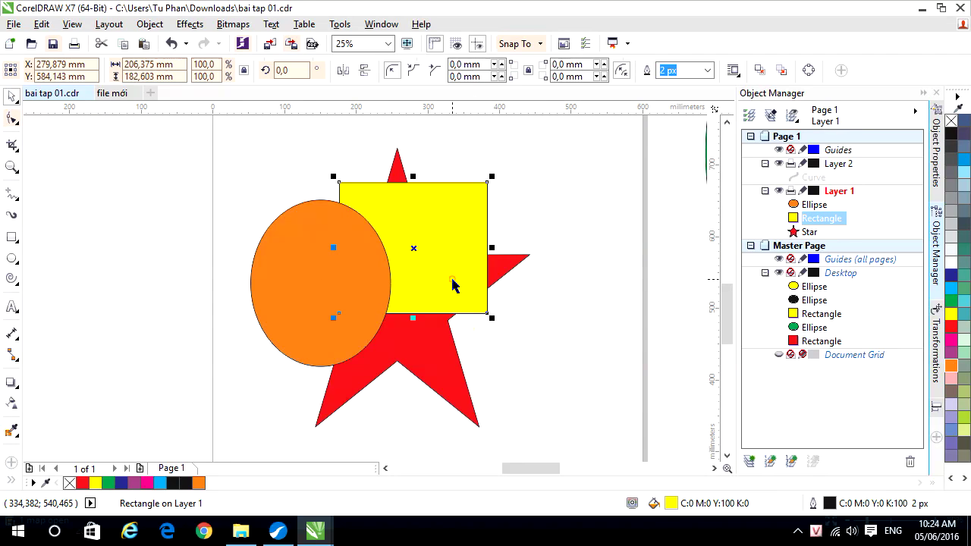
right_click(452, 279)
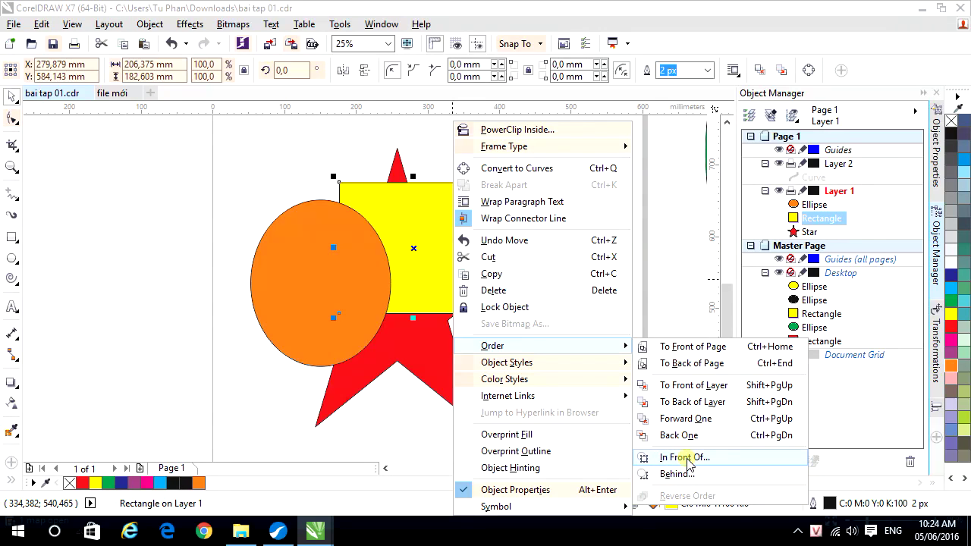
click(687, 460)
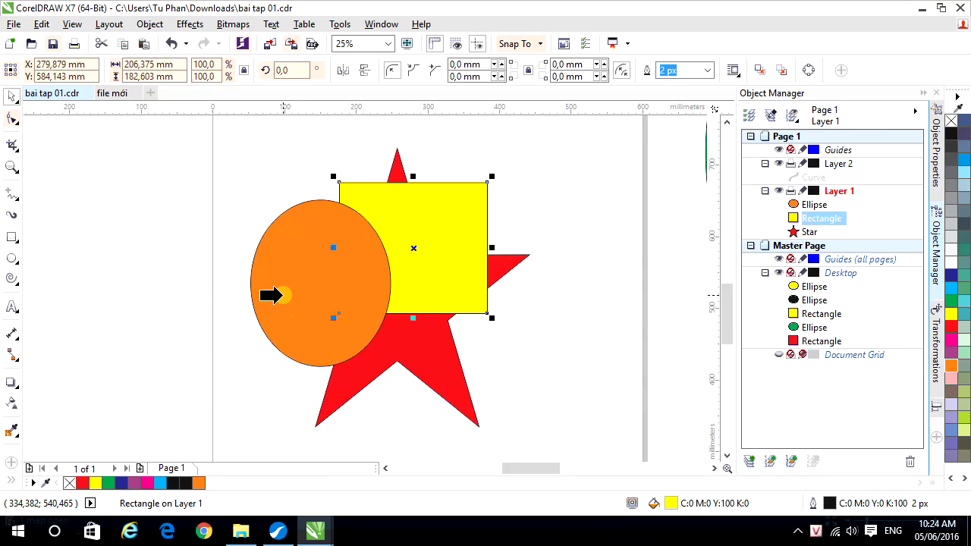
click(284, 291)
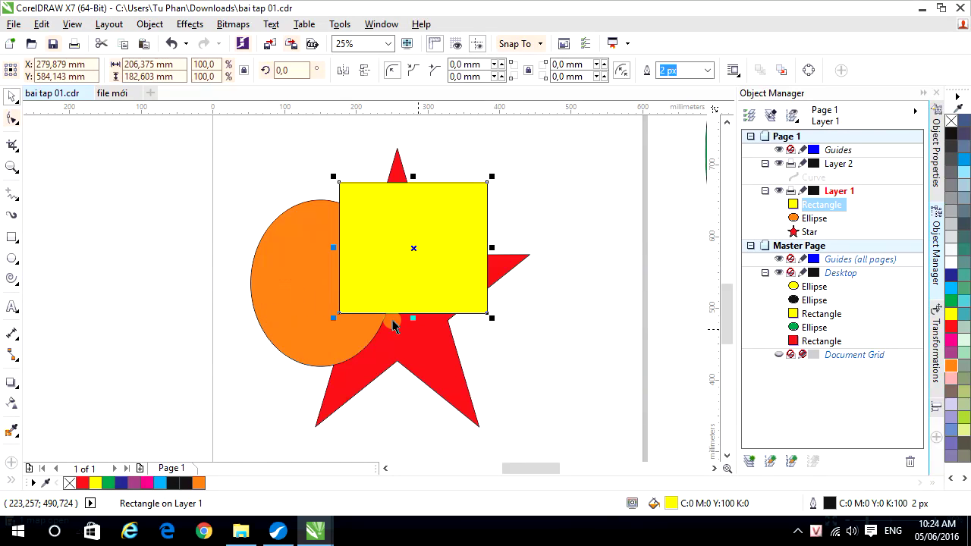
drag(442, 301, 338, 318)
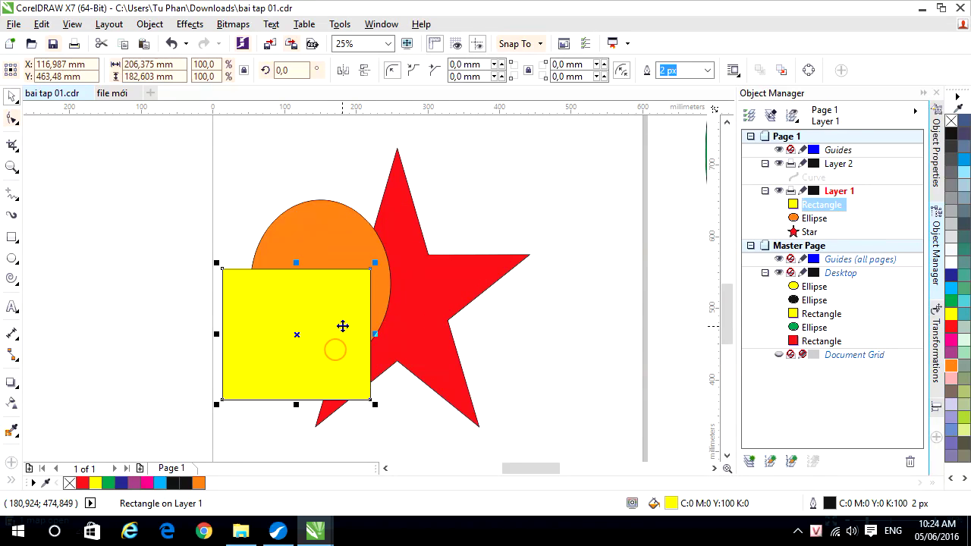
click(556, 335)
Select the yellow rectangle and use the Order option Behind to place it behind the red star.
click(356, 345)
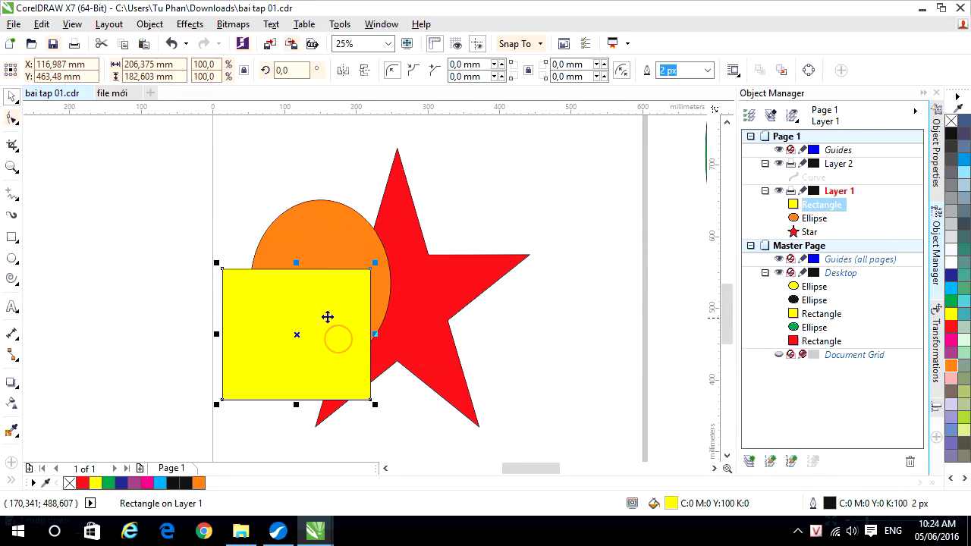
right_click(316, 331)
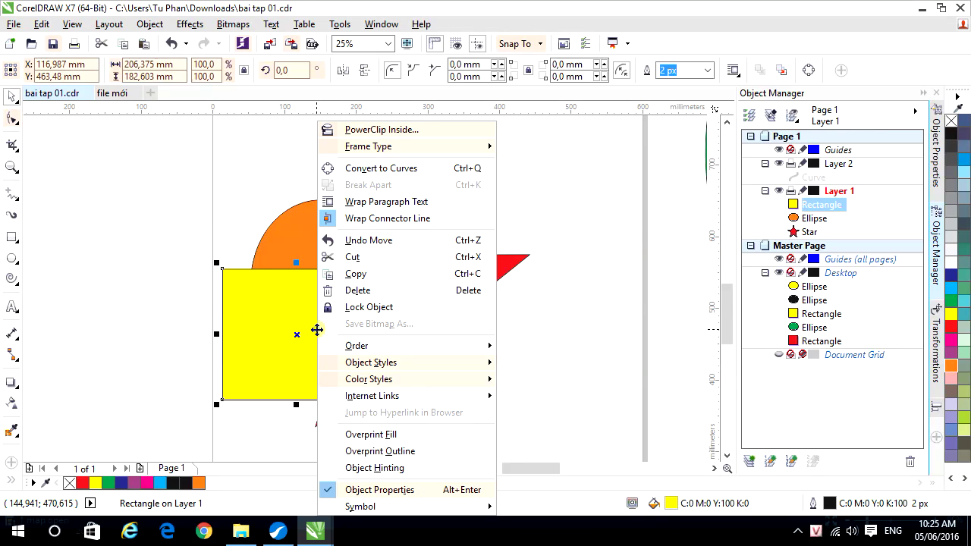
mouse_move(433, 346)
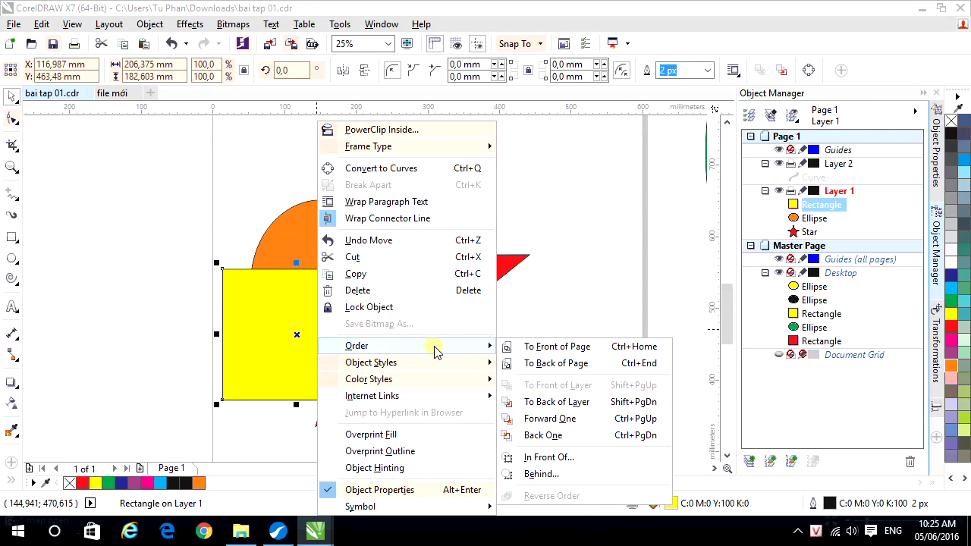
click(538, 474)
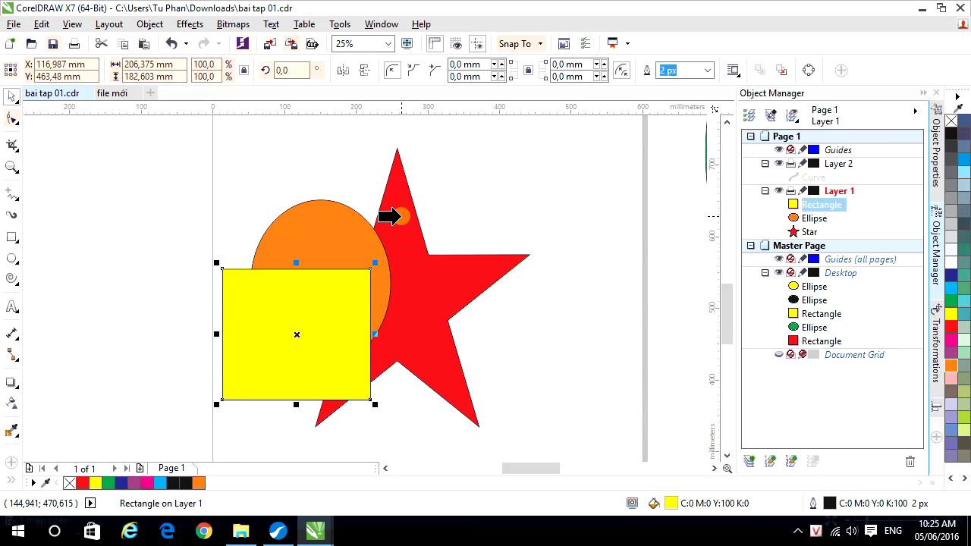
click(400, 216)
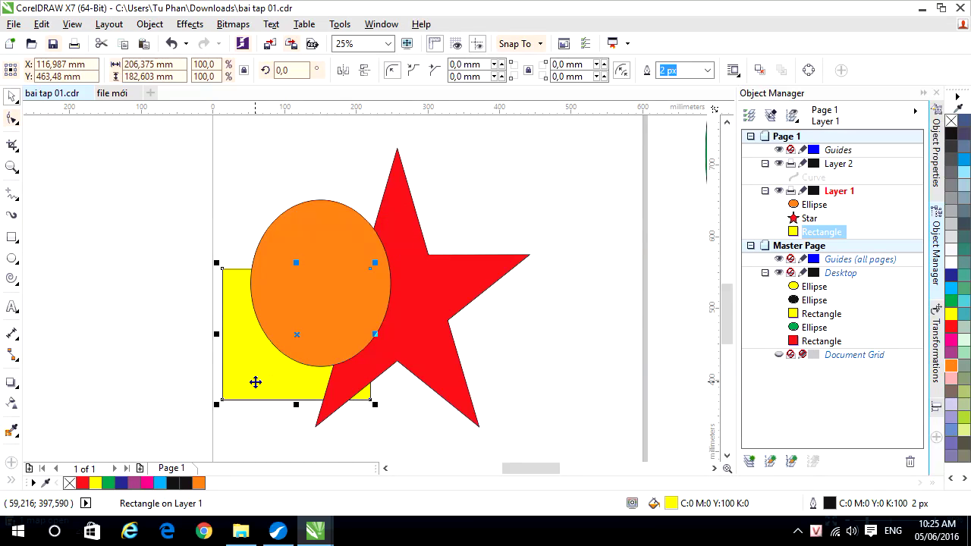
Move the yellow rectangle to the star's right side so the star's right arm overlaps it.
drag(255, 382, 399, 301)
drag(453, 236, 453, 224)
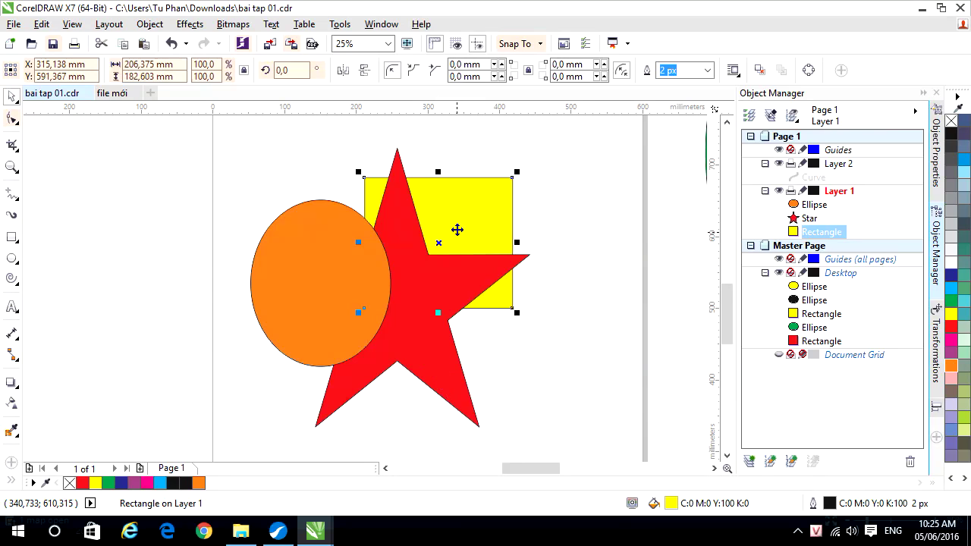
click(434, 368)
click(470, 210)
drag(470, 210, 505, 242)
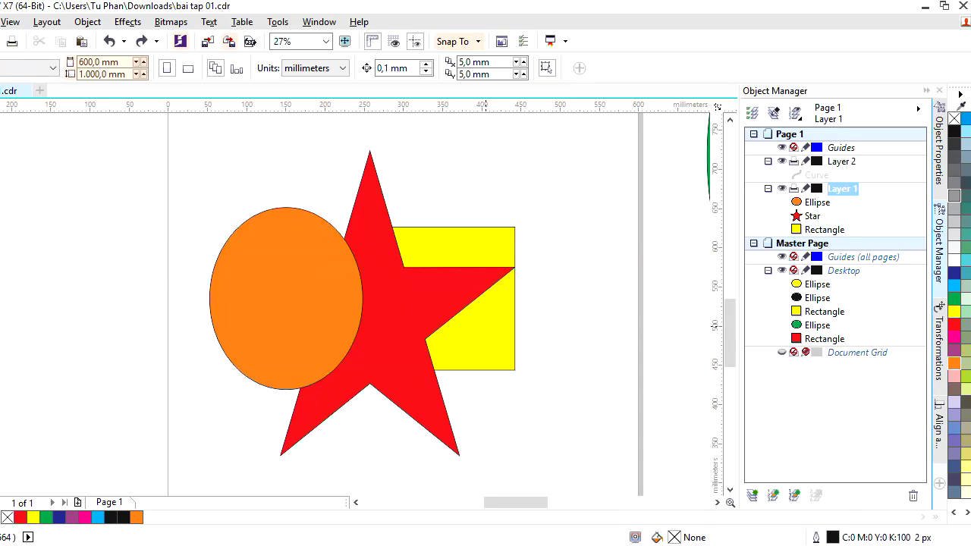
Reorder the yellow rectangle in the Object Manager to the top of Layer 1, above the orange ellipse.
click(840, 201)
click(850, 194)
click(825, 230)
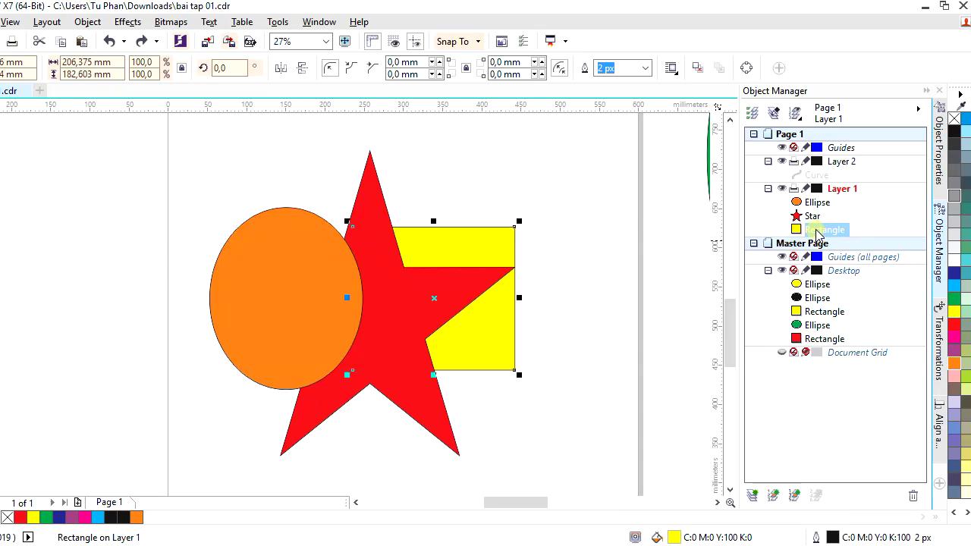
drag(812, 214, 816, 209)
mouse_move(810, 197)
mouse_down()
mouse_move(774, 191)
mouse_move(807, 199)
mouse_up()
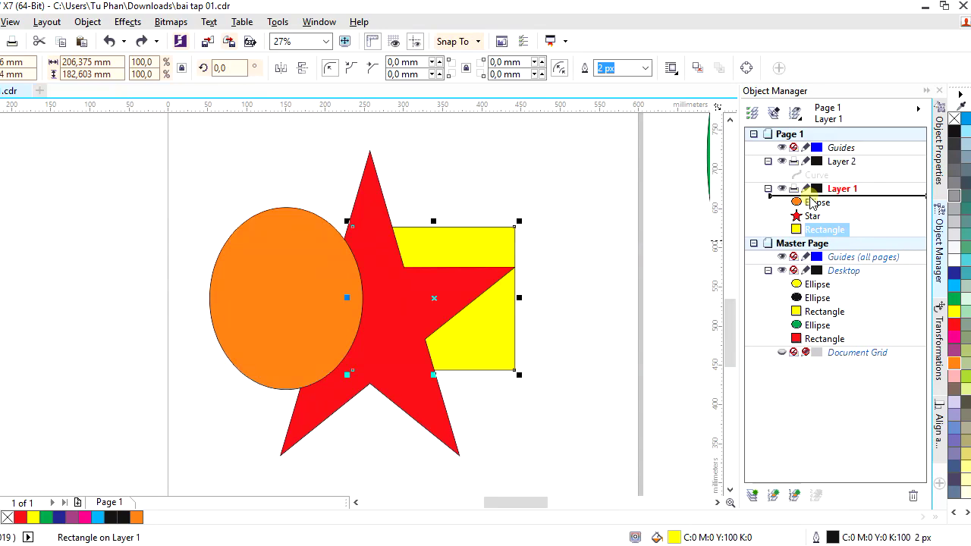
drag(811, 201, 811, 202)
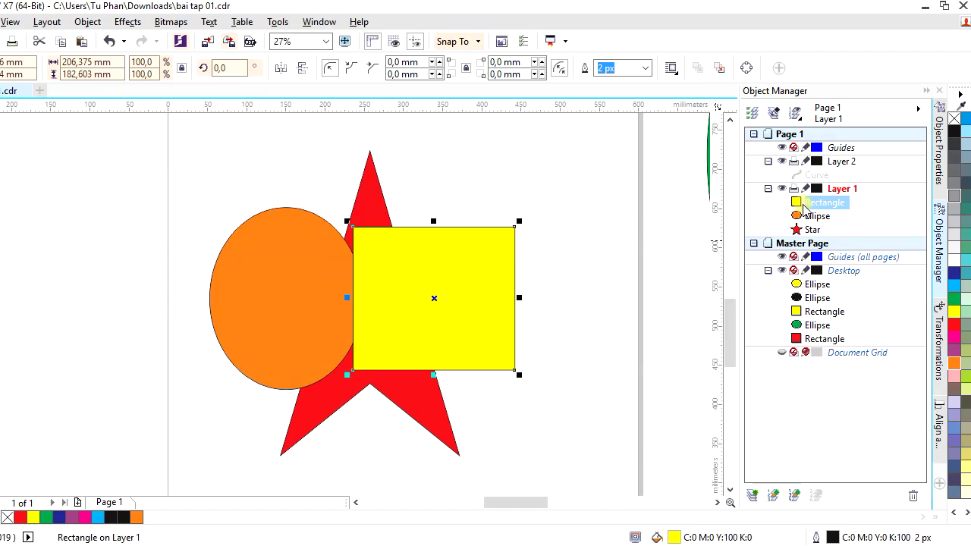
Move the yellow rectangle down and left over the star's lower part, and transfer it to the top of Layer 2.
click(444, 280)
drag(444, 282, 391, 321)
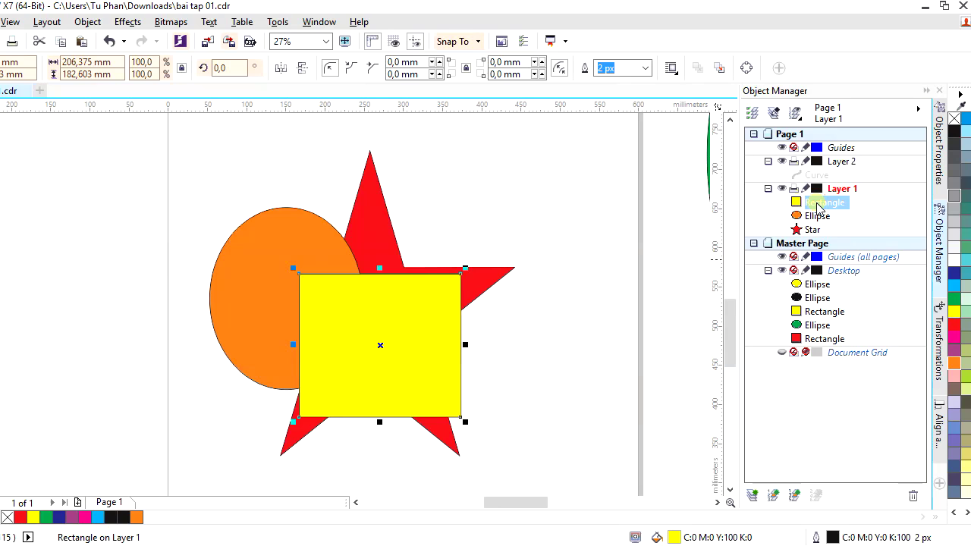
drag(818, 201, 815, 176)
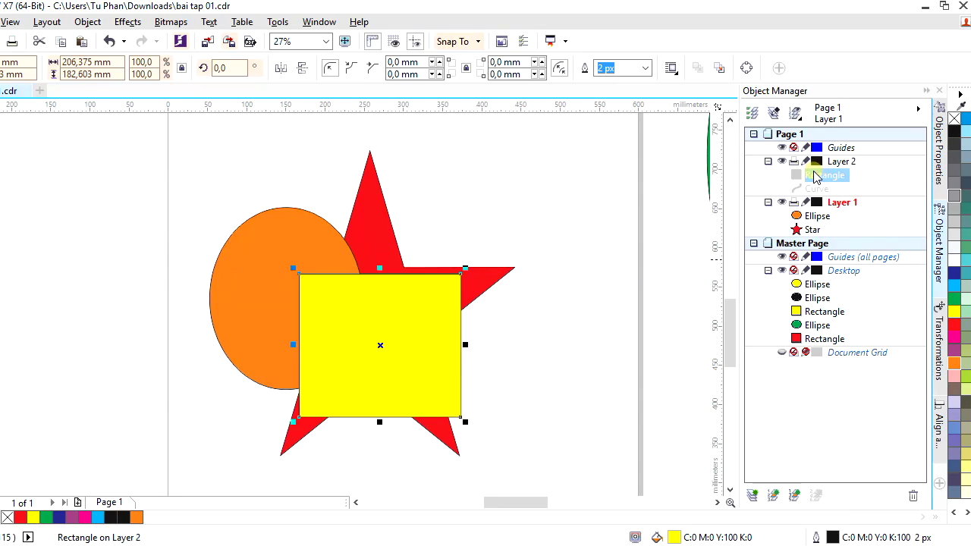
Activate Layer 2 and move its spiral curve down over the page's upper-left corner.
click(841, 162)
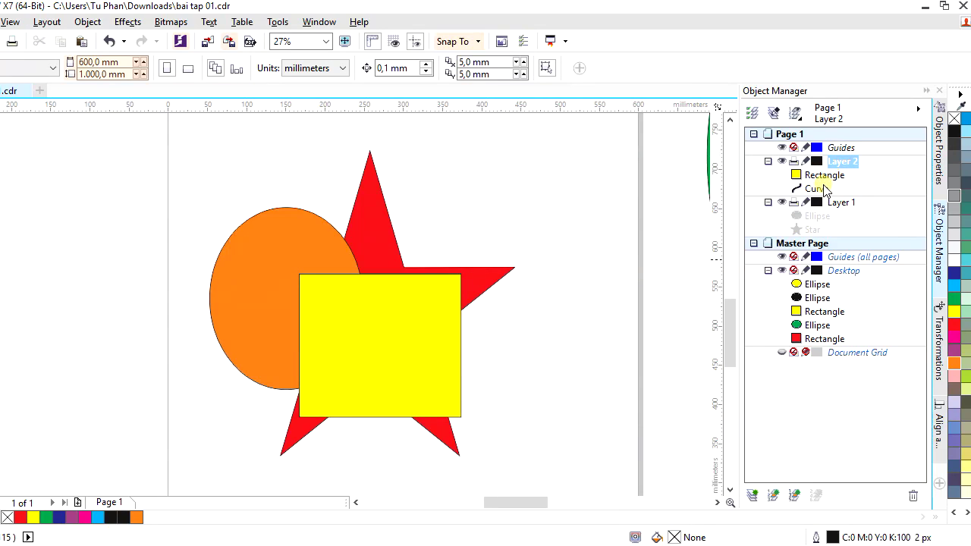
click(822, 193)
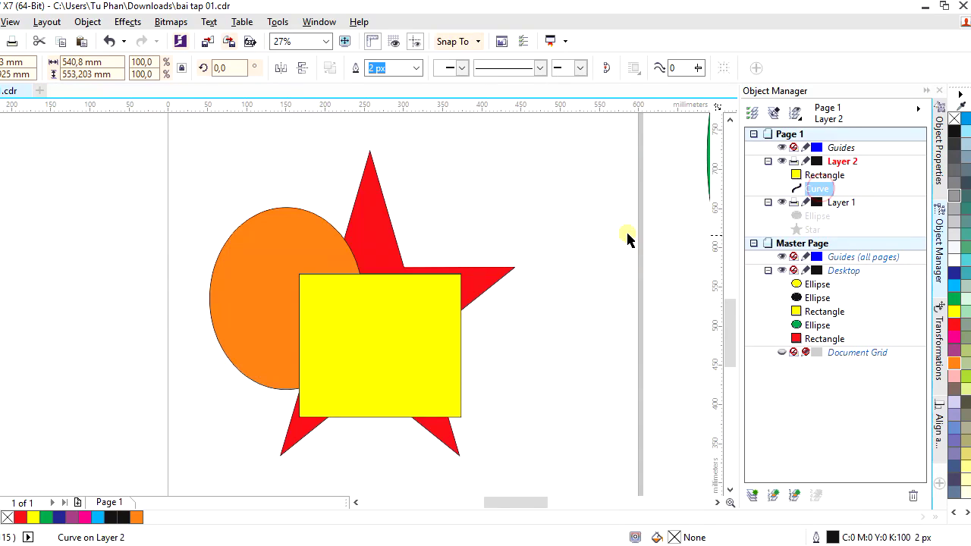
scroll(629, 234, down, 2)
scroll(635, 234, down, 1)
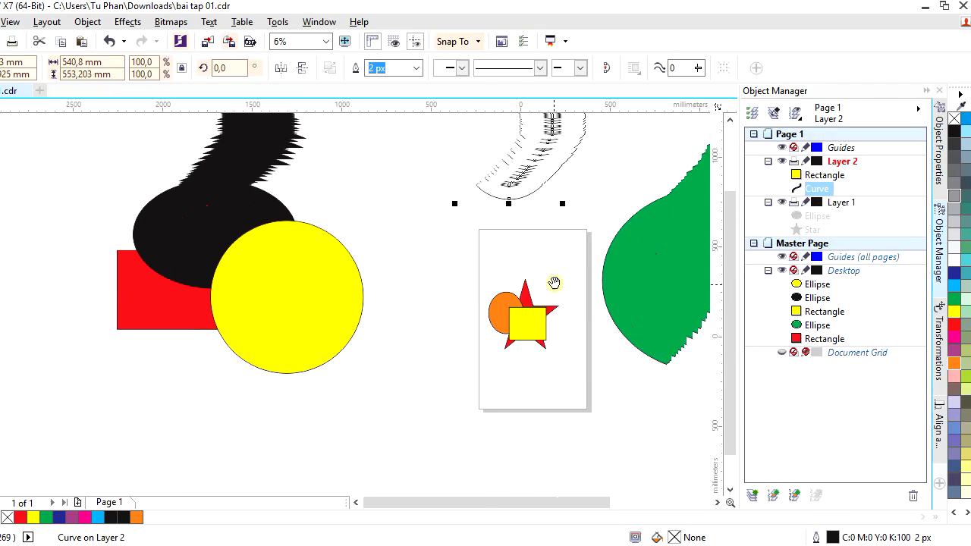
drag(520, 162, 510, 235)
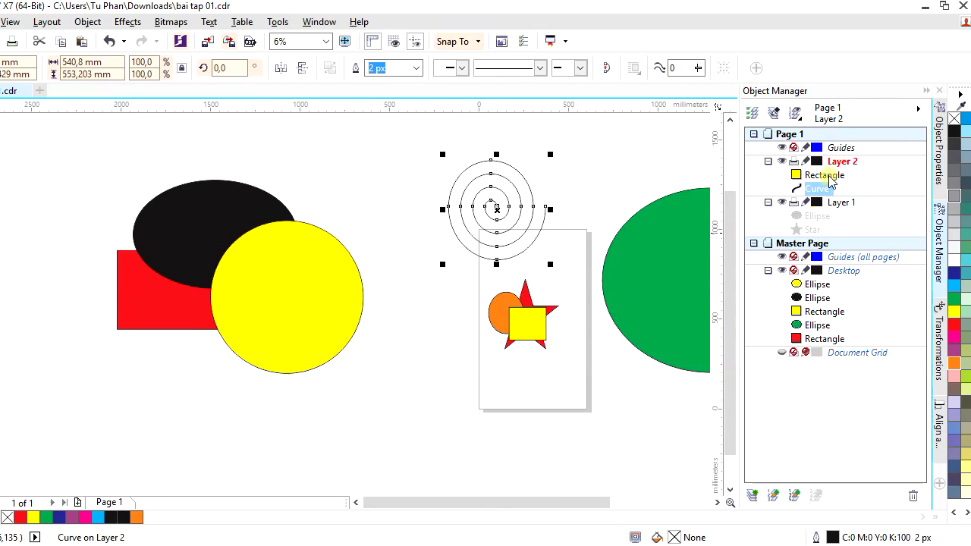
Move Layer 2's yellow rectangle to the page's upper-right corner beside the spiral, and review its Order options.
click(824, 175)
drag(527, 324, 564, 248)
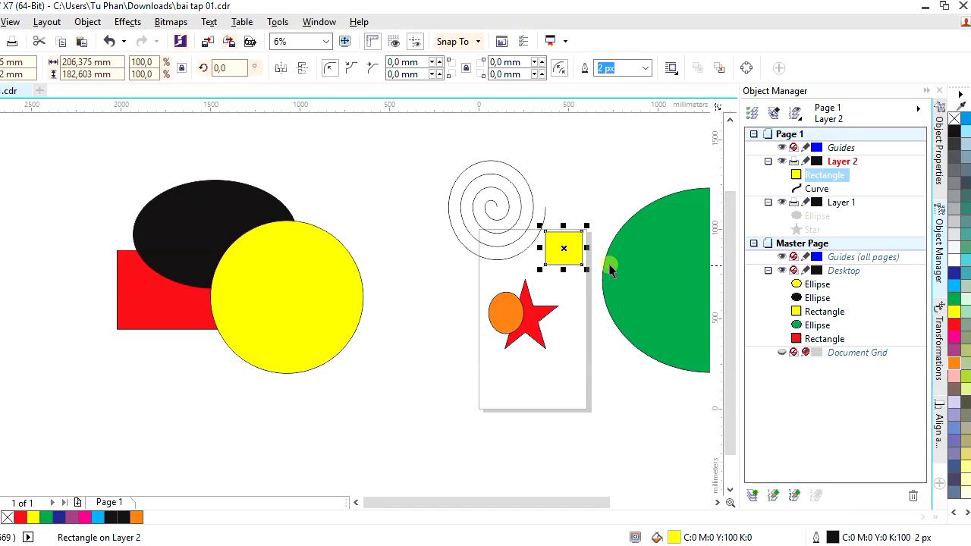
right_click(570, 243)
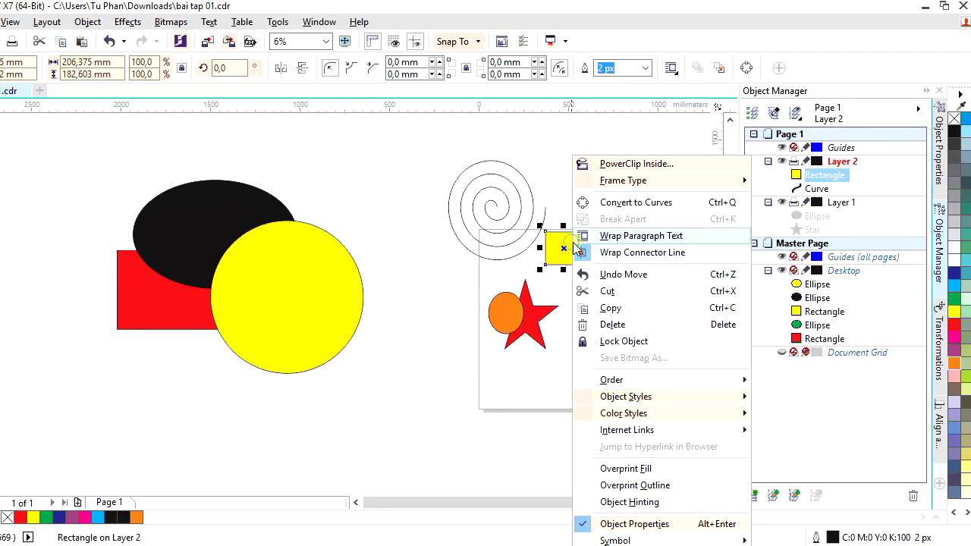
mouse_move(670, 385)
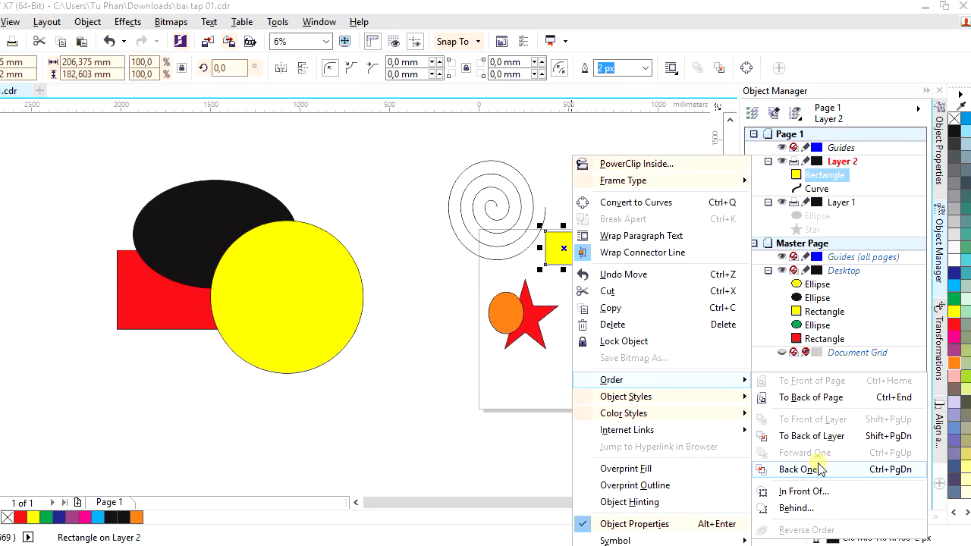
click(850, 196)
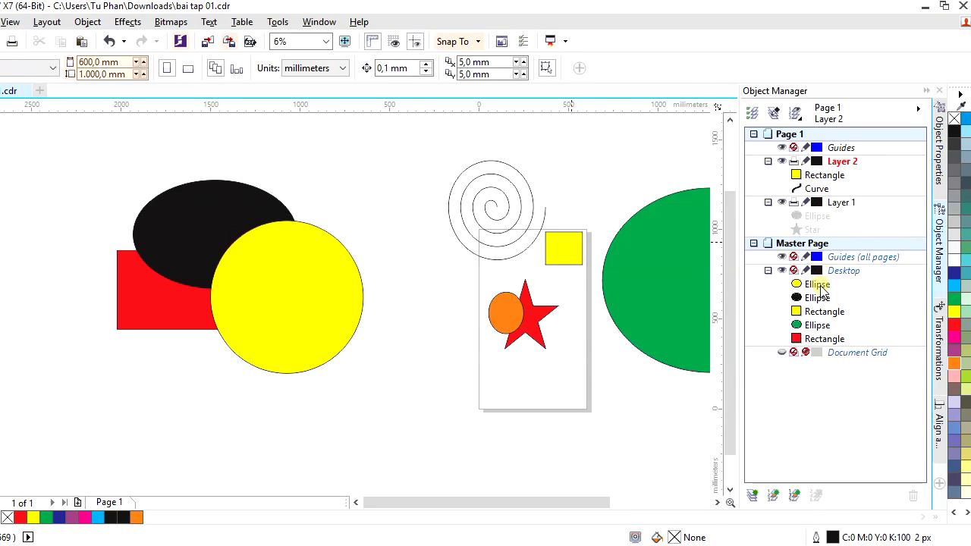
Select the yellow ellipse and the yellow rectangle in turn in the master page's Desktop layer.
click(818, 285)
click(823, 312)
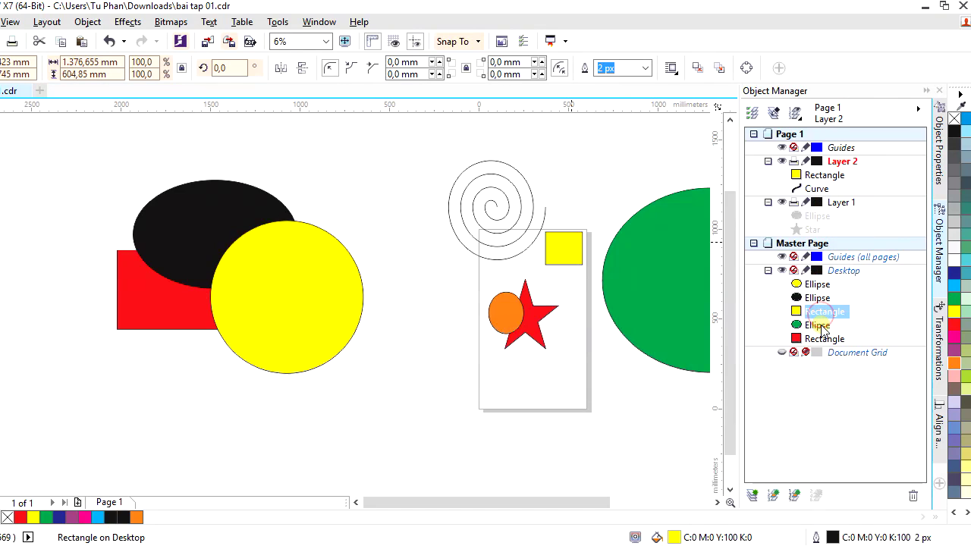